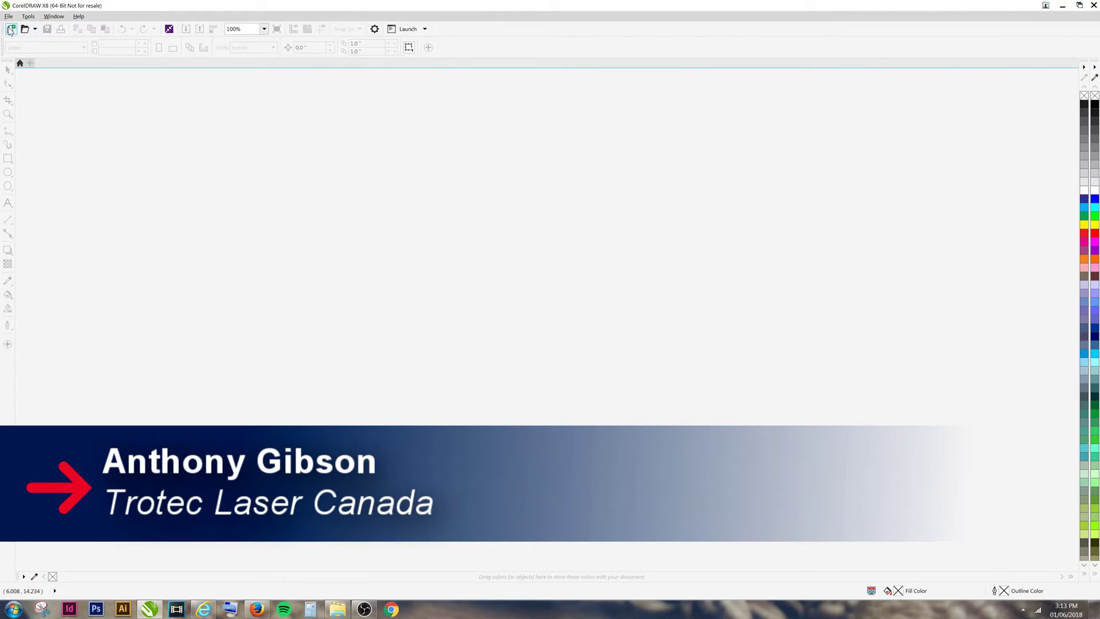
Start a new document and drop the green dirt bike photo from the desktop onto its page
click(10, 29)
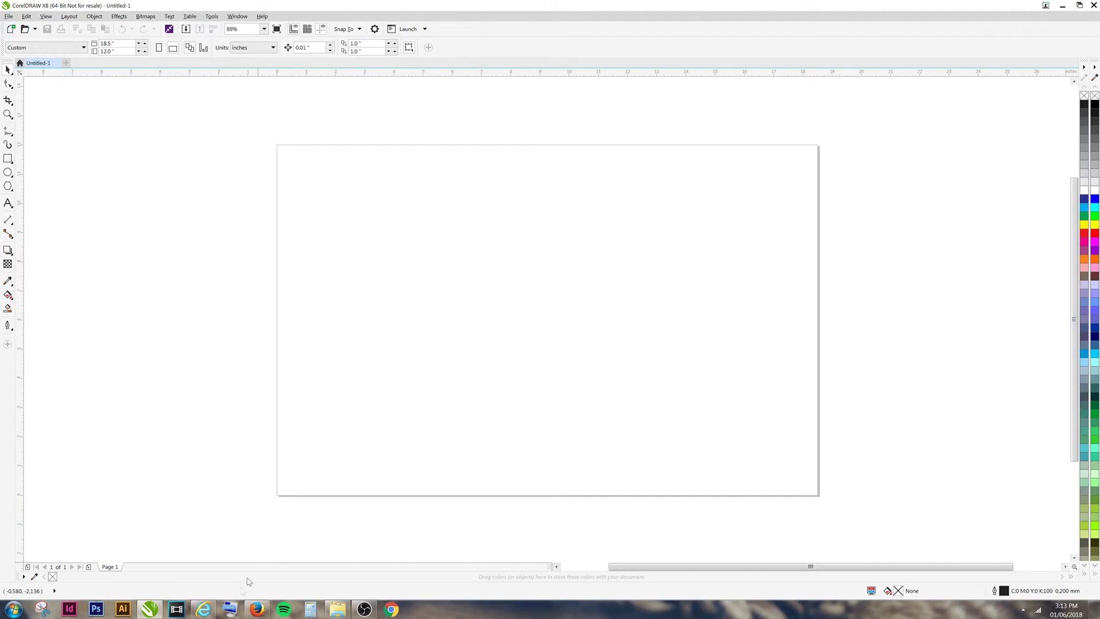
click(150, 610)
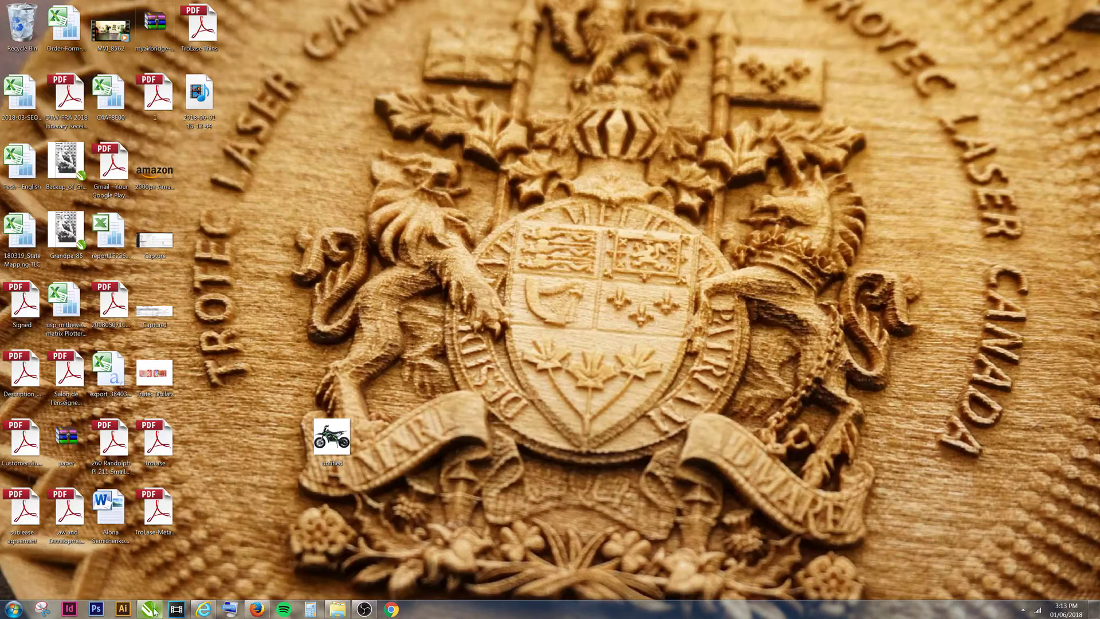
drag(332, 441, 575, 312)
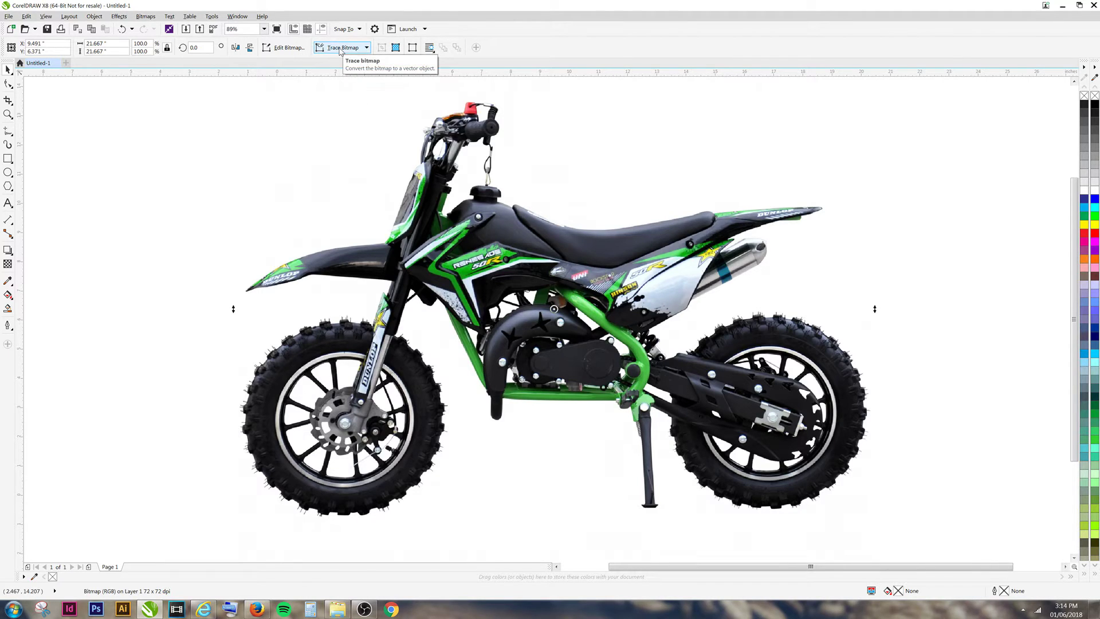
Outline-trace the bike photo as Line Art with the background removed, keeping the original bitmap
click(341, 48)
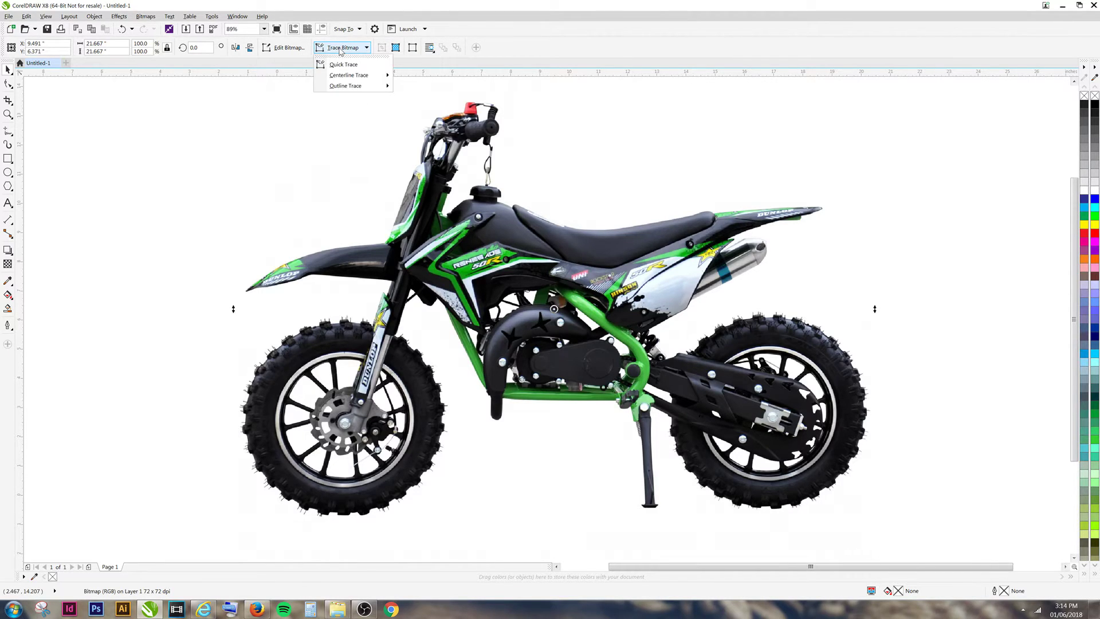
mouse_move(361, 87)
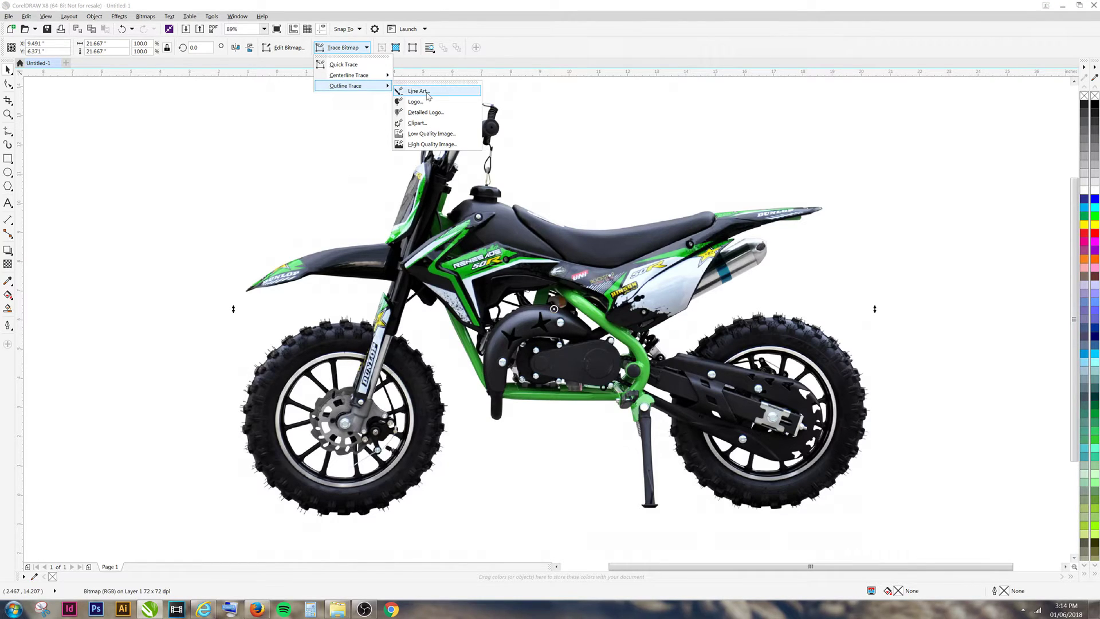
click(427, 93)
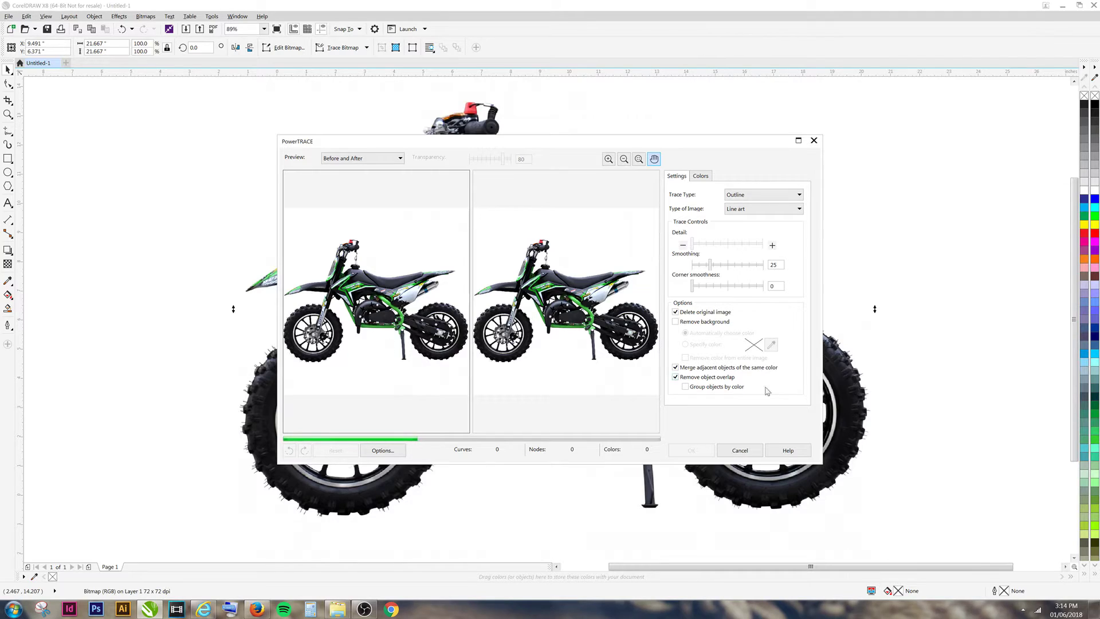
click(677, 322)
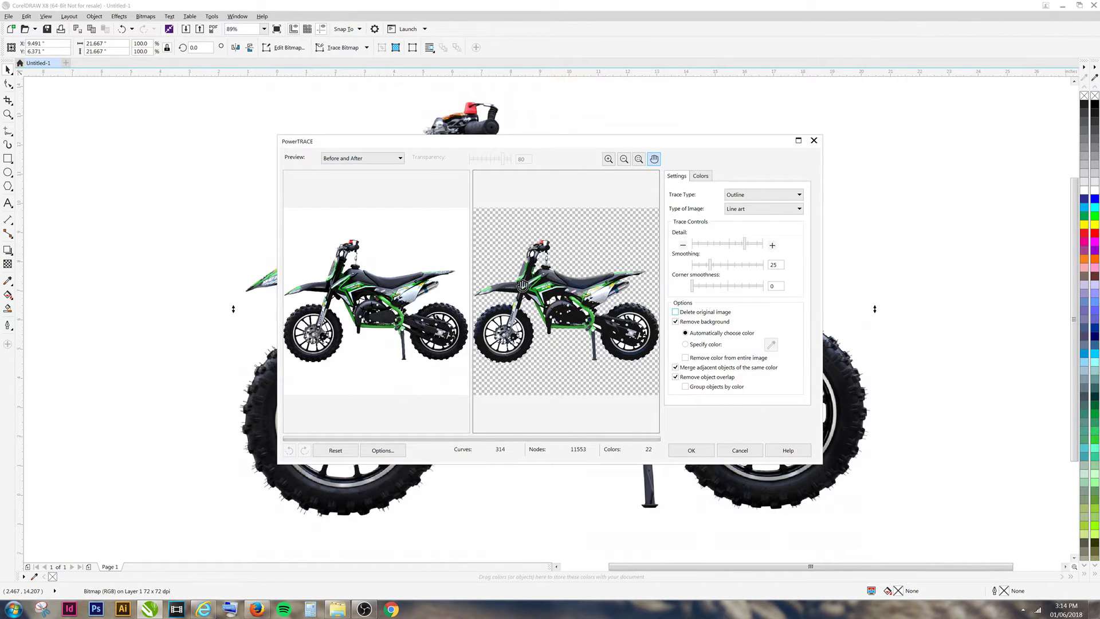
scroll(527, 288, up, 3)
scroll(567, 301, down, 5)
scroll(585, 303, up, 5)
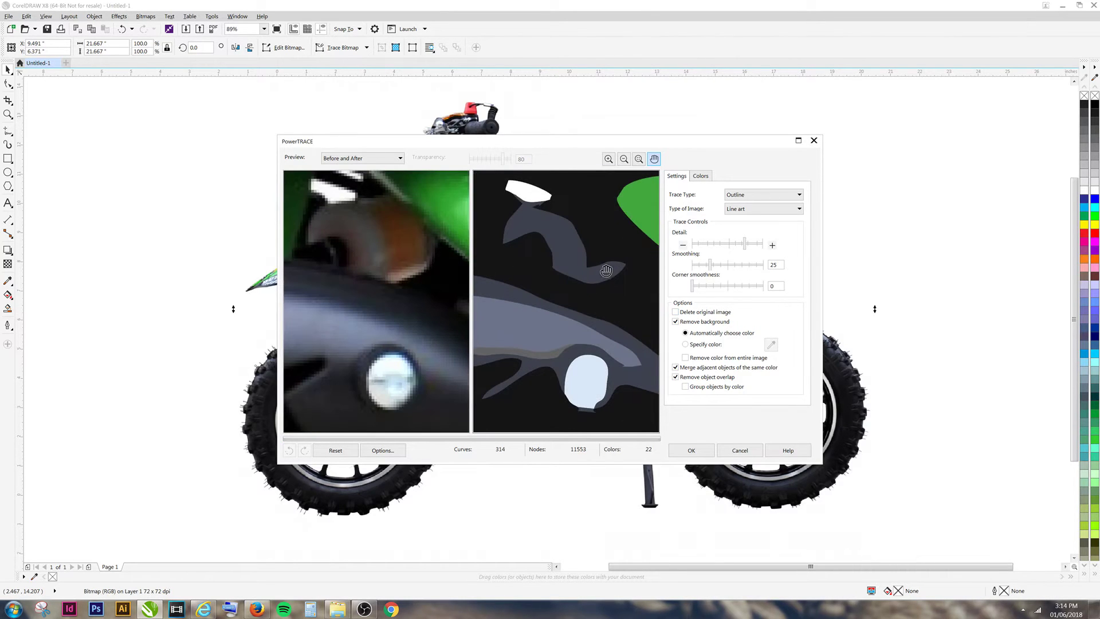
scroll(584, 244, down, 5)
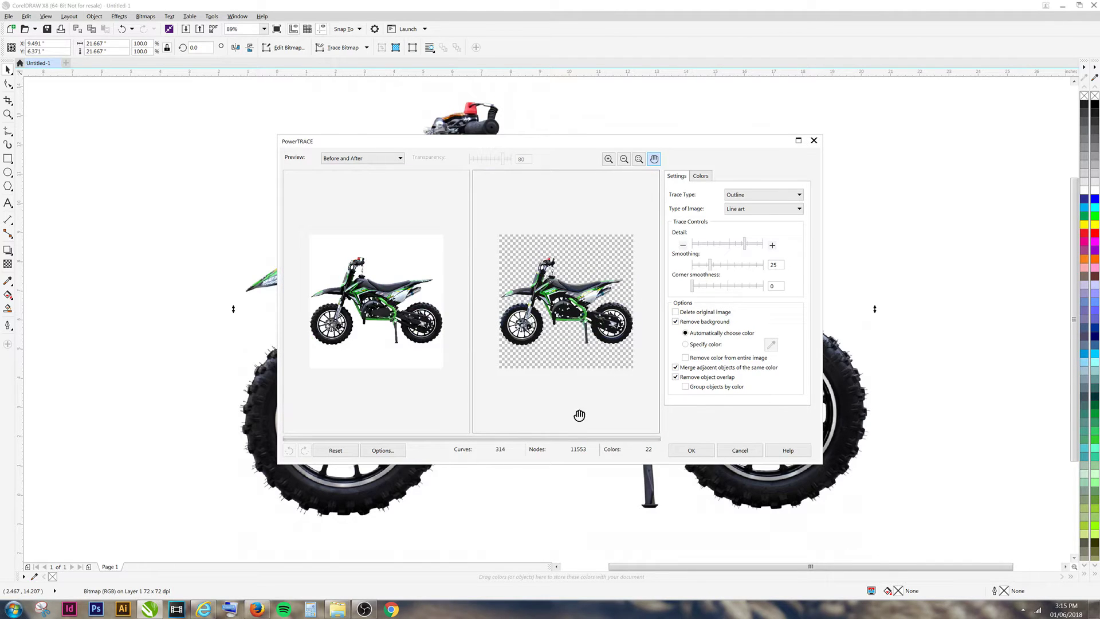
Apply the trace to place the 314-object vector group, then deselect it
click(691, 450)
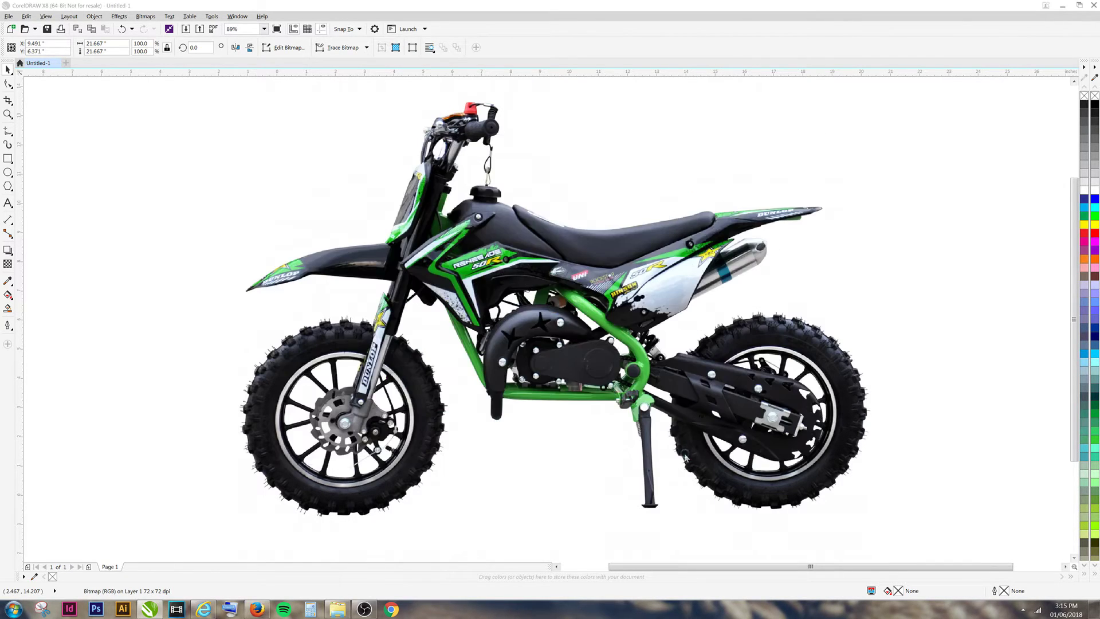
scroll(501, 355, down, 3)
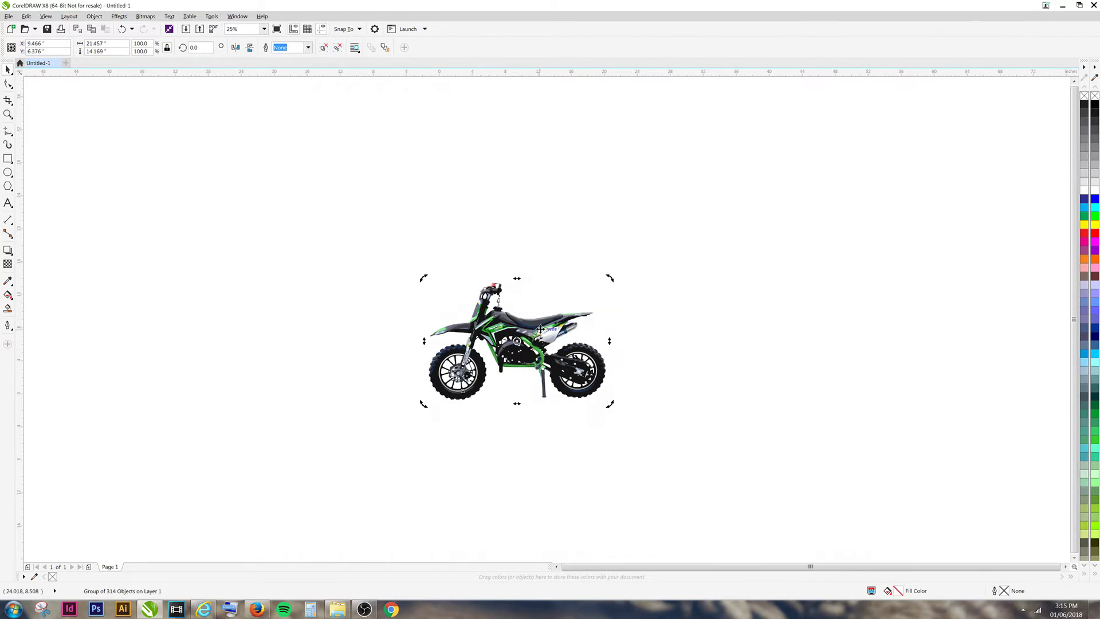
click(376, 283)
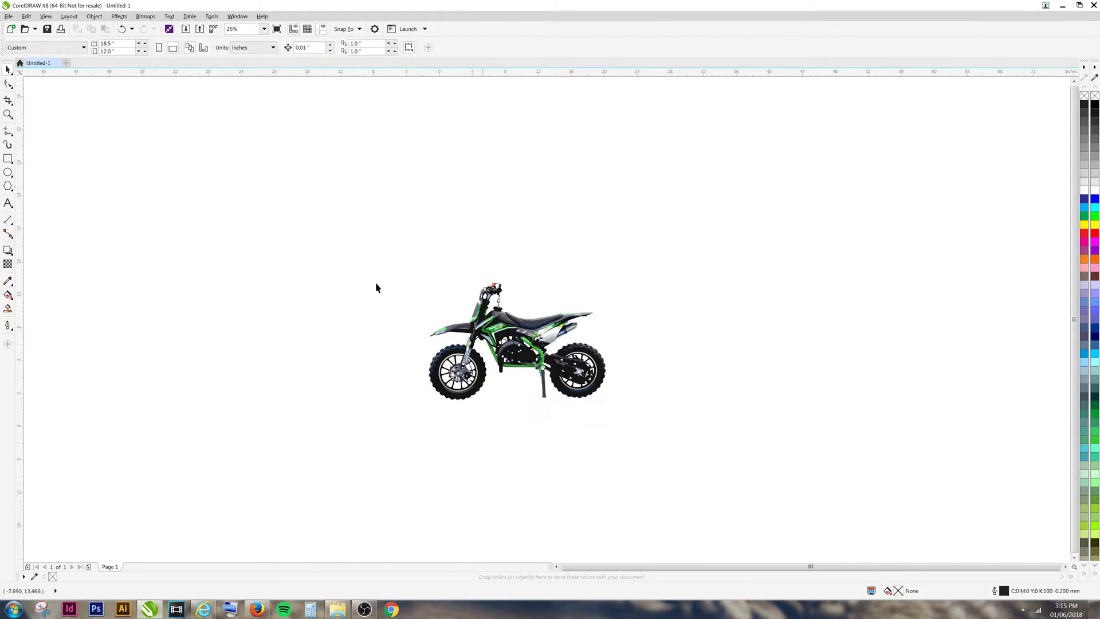
Show the Object Manager, expand Layer 1 and select the Group of 314 Objects
click(237, 18)
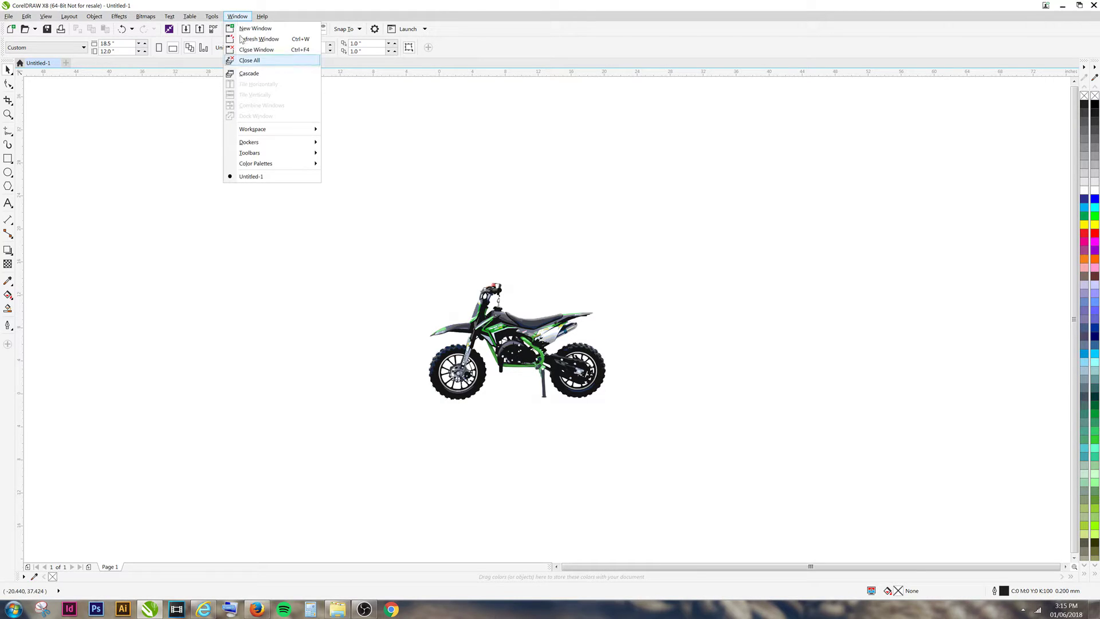
mouse_move(297, 148)
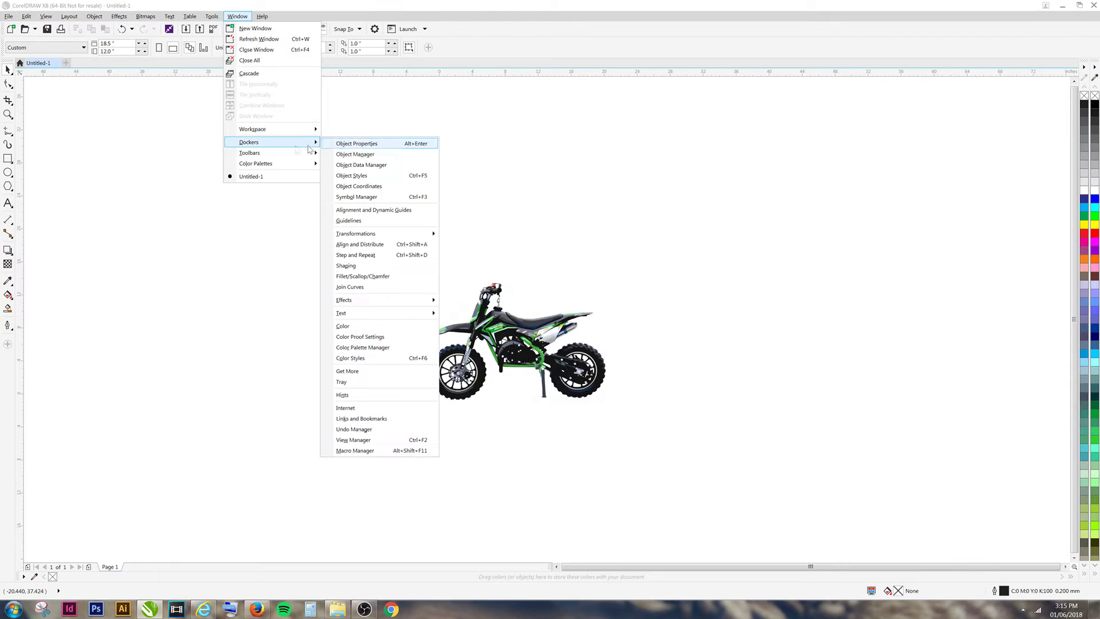
click(387, 155)
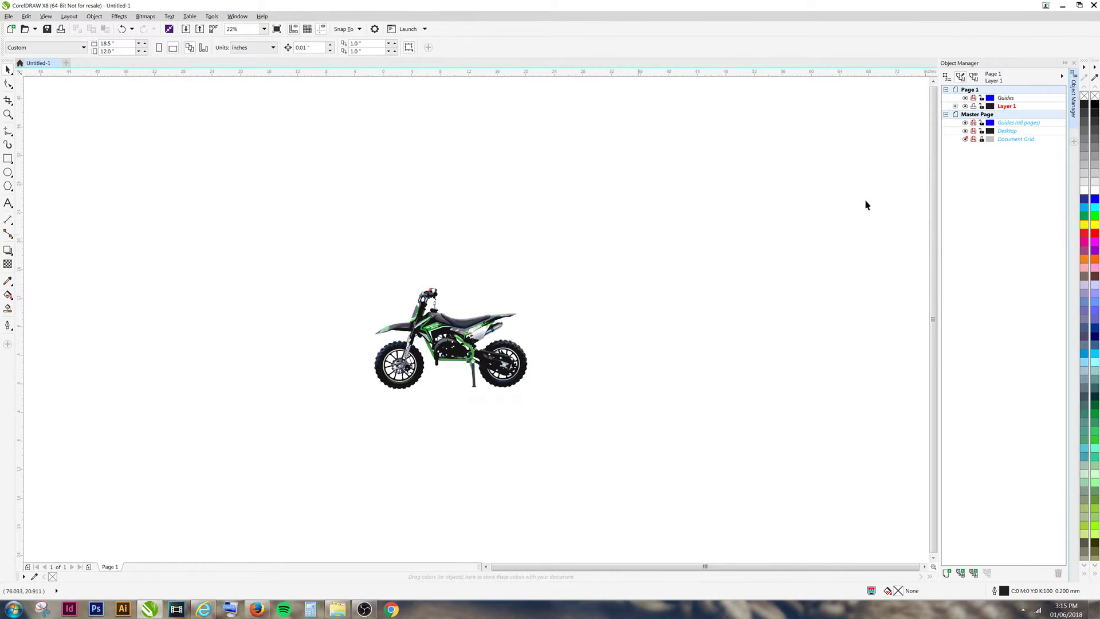
click(954, 107)
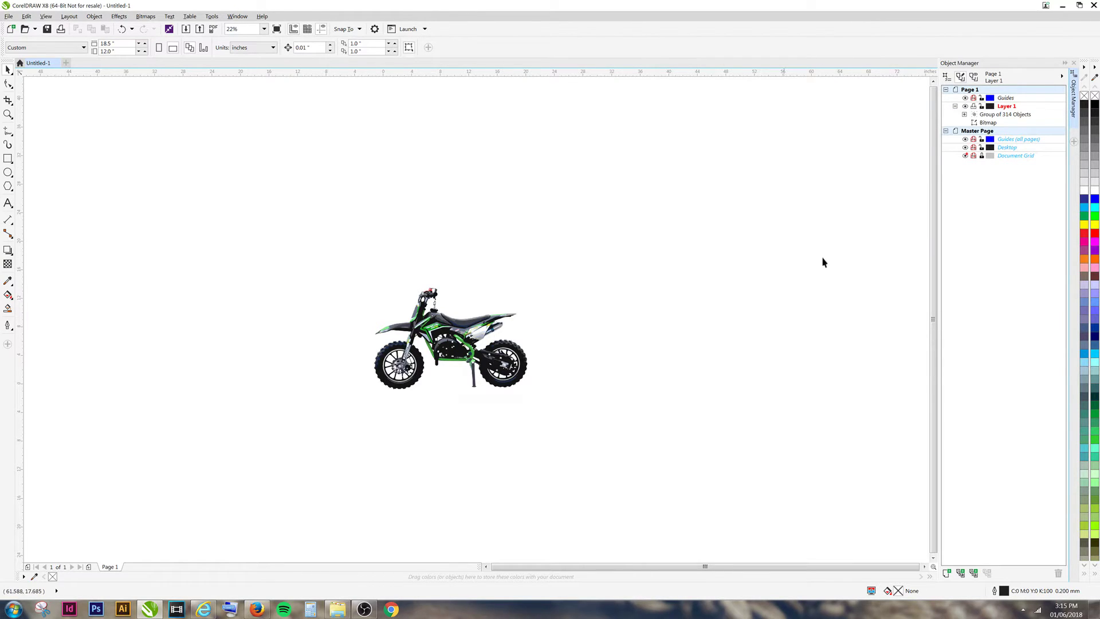
click(1003, 116)
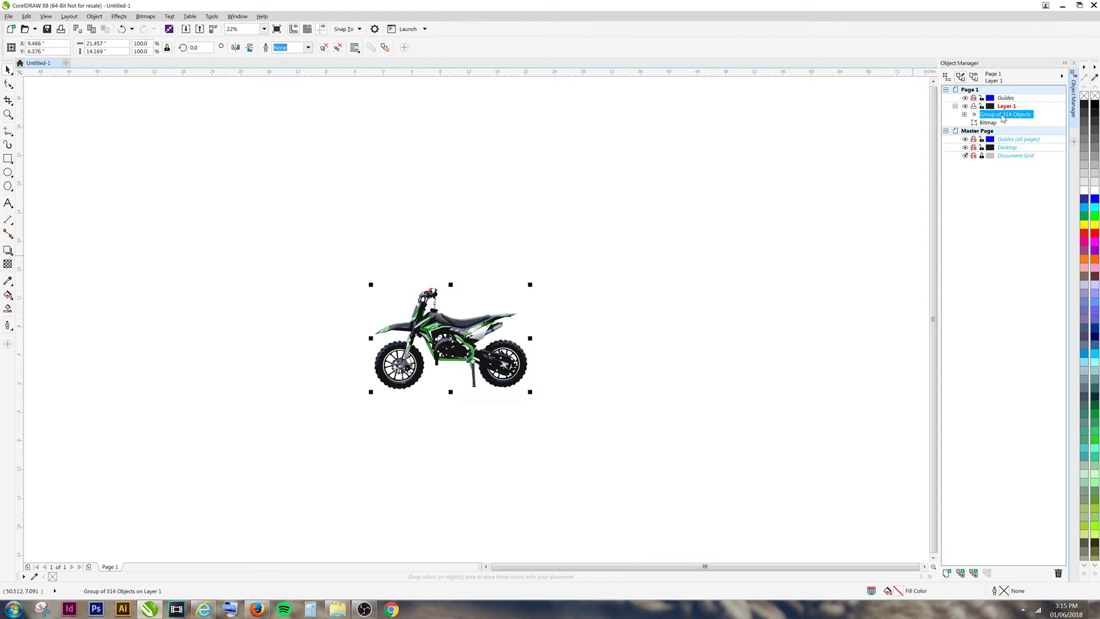
Ungroup all the traced shapes and create a single boundary curve around them
right_click(1009, 117)
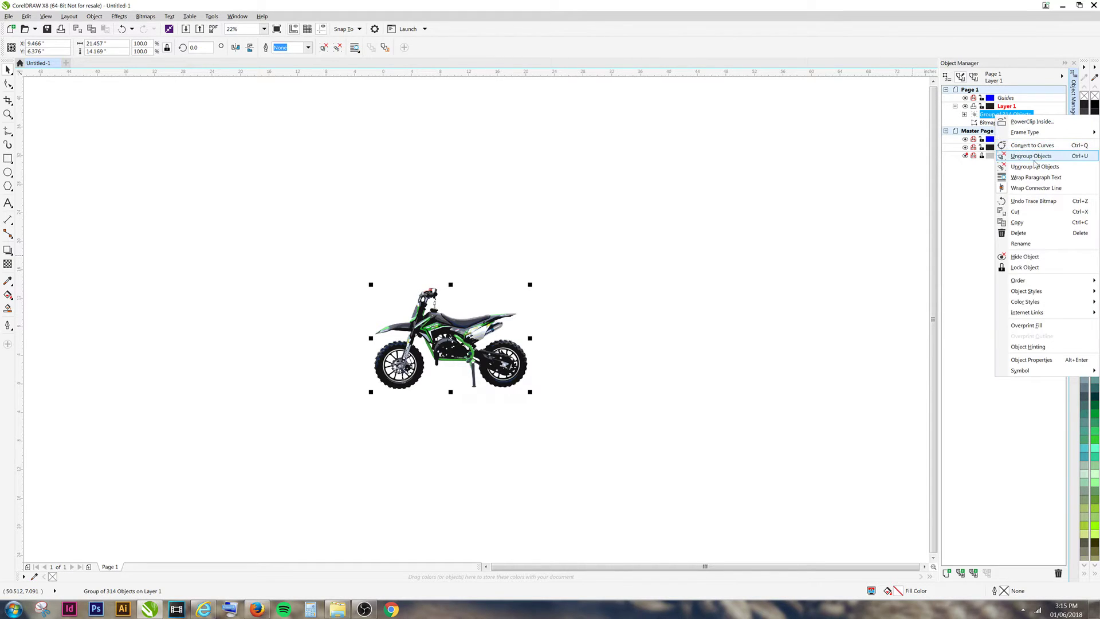
click(1035, 166)
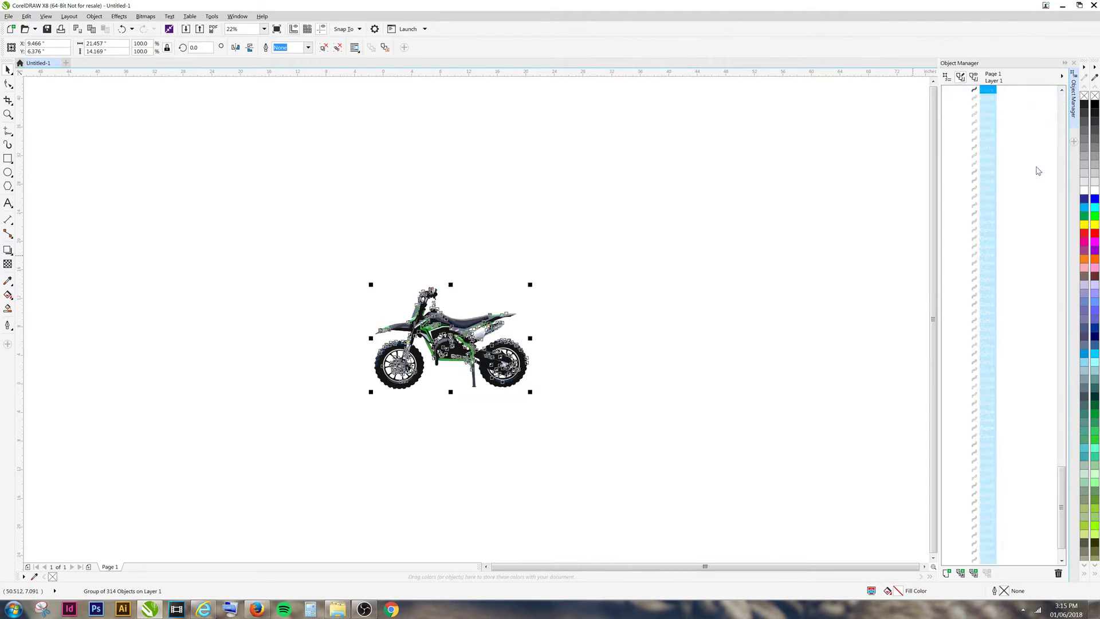
scroll(1036, 170, up, 15)
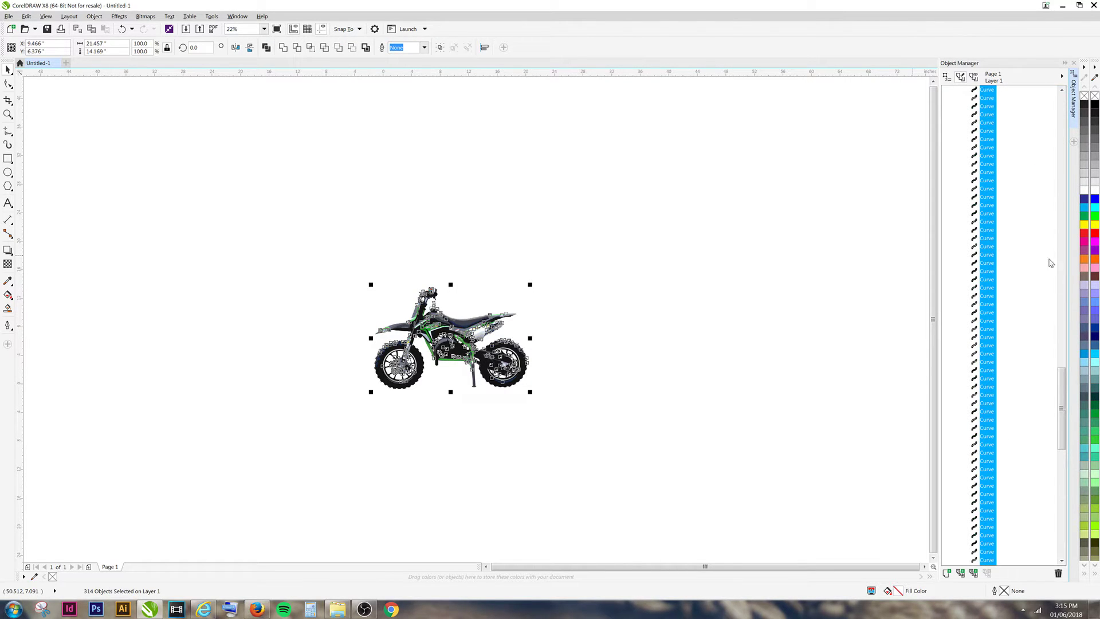
drag(1066, 371, 1052, 109)
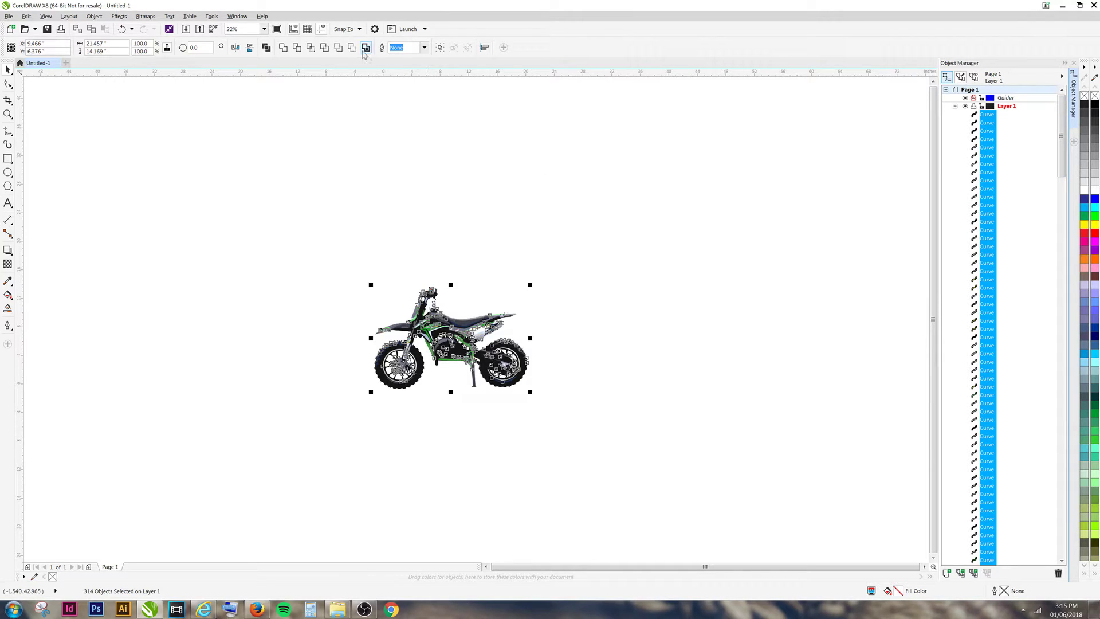
click(365, 48)
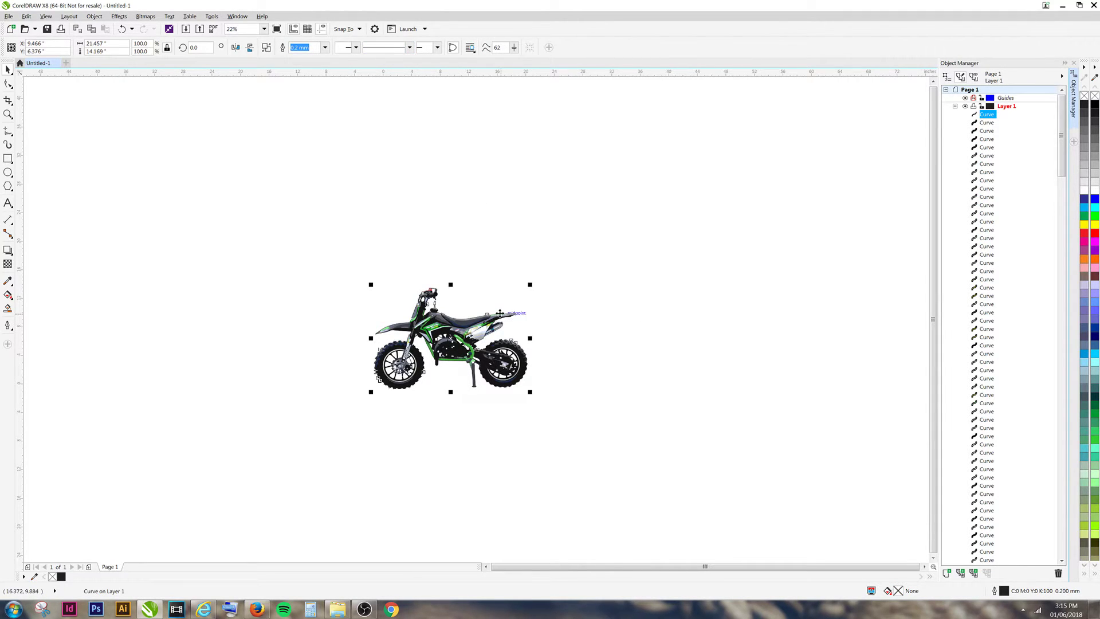
drag(499, 318, 627, 230)
key(ctrl+z)
Select all 314 traced curves in the Object Manager and delete them
click(986, 123)
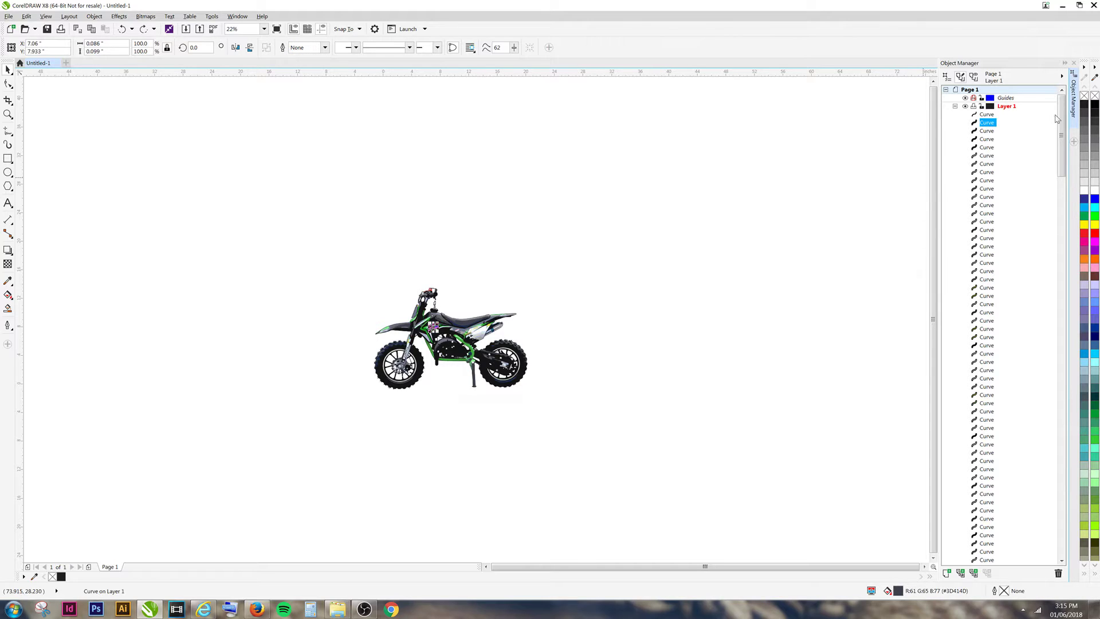
drag(1059, 106, 1058, 544)
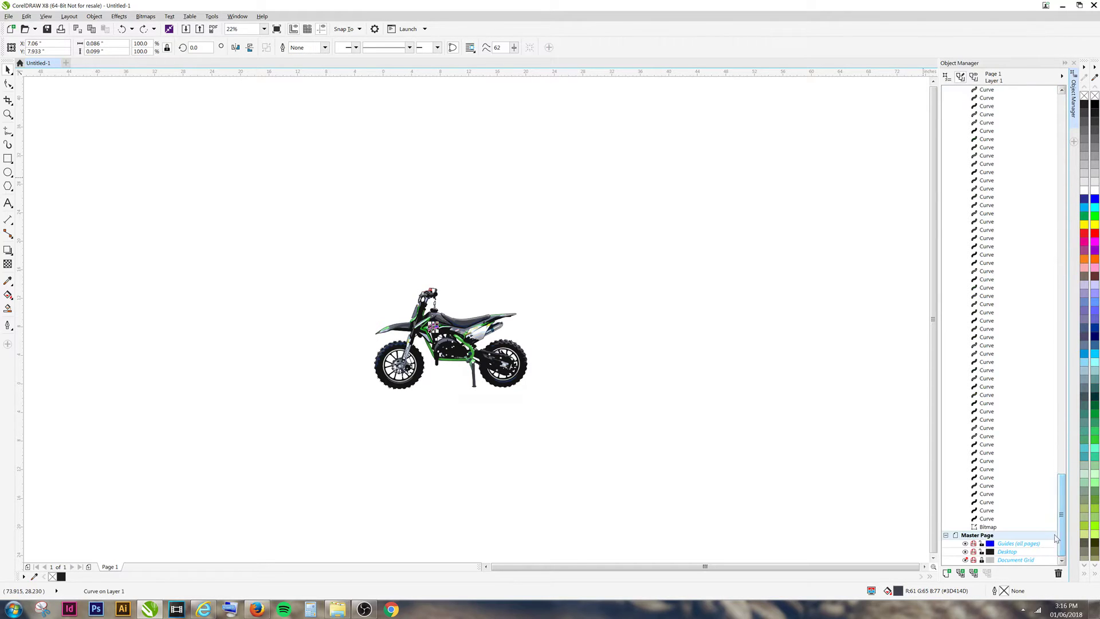
shift+click(984, 519)
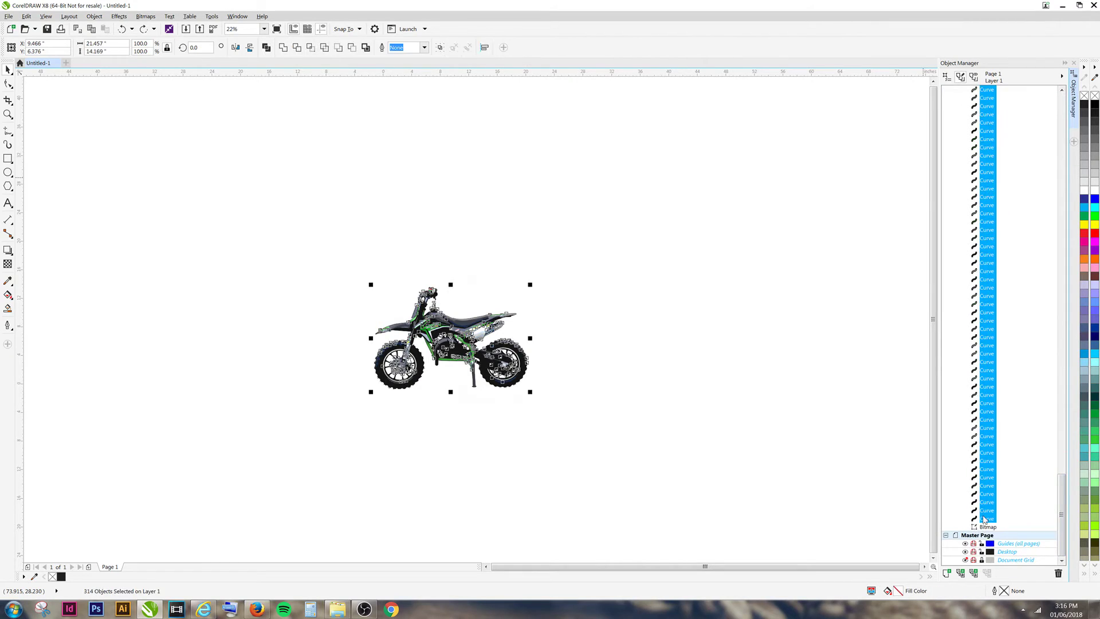
click(1057, 575)
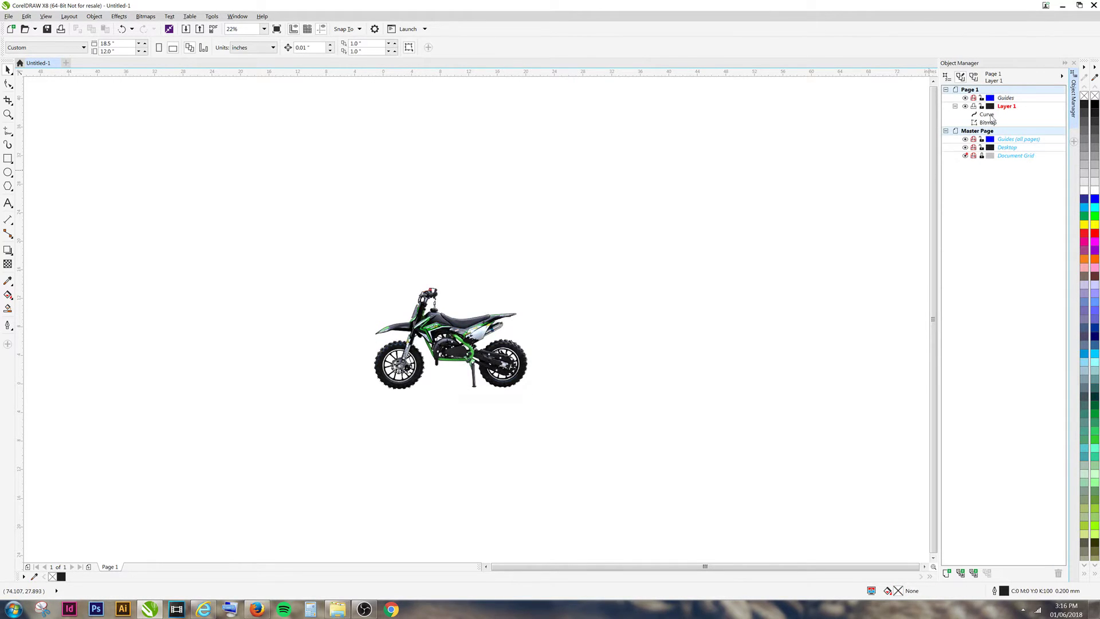
Give the bike boundary curve an outside contour with round corners
click(988, 115)
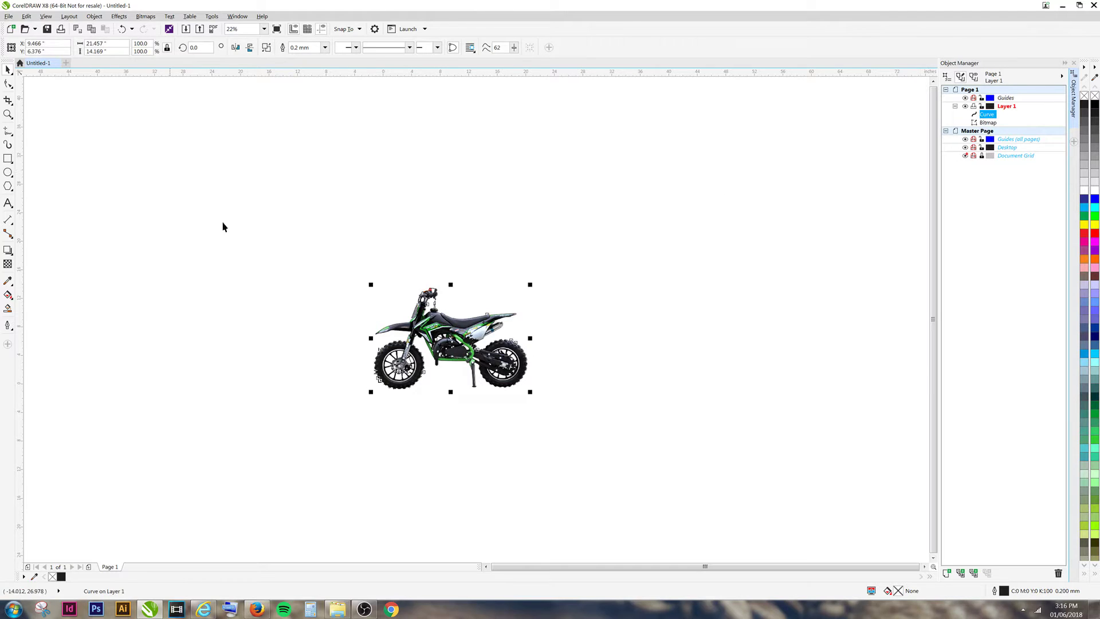
click(9, 254)
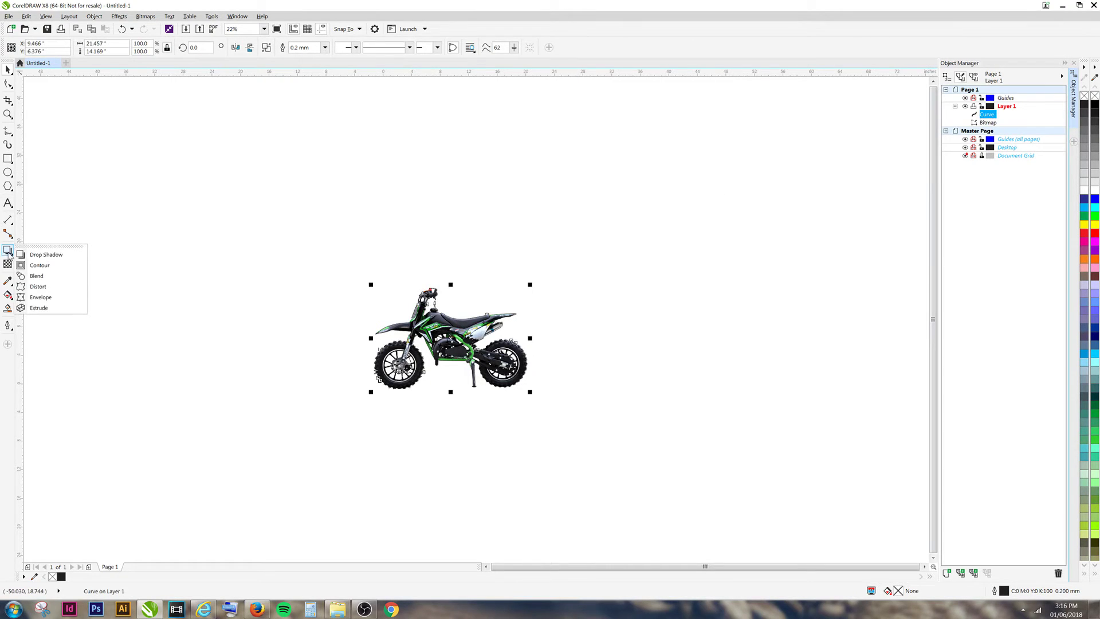
click(30, 267)
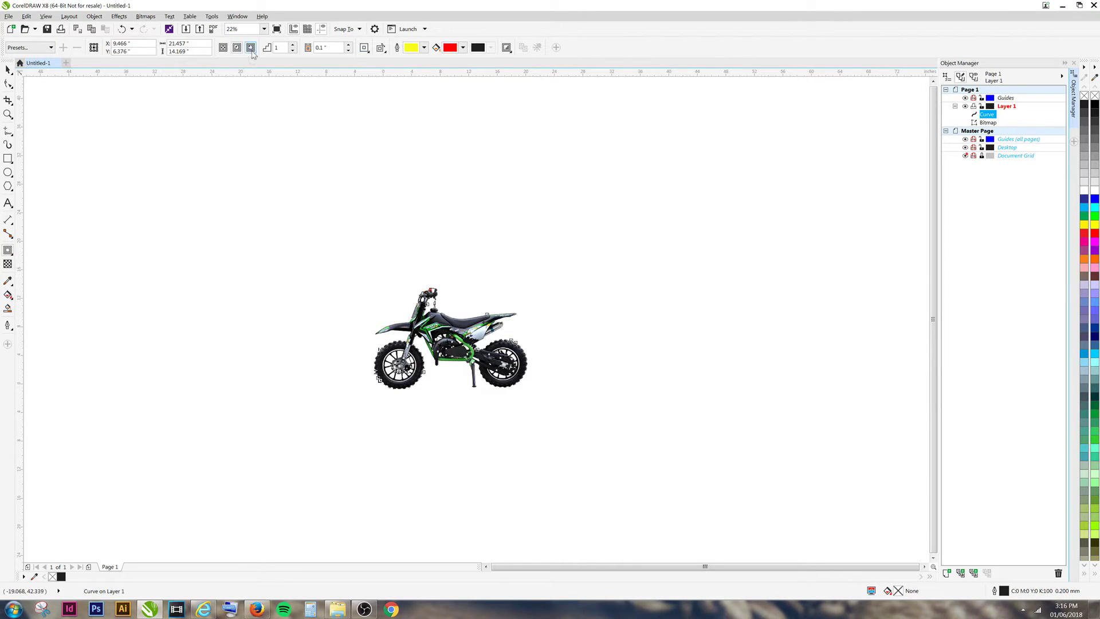
click(252, 48)
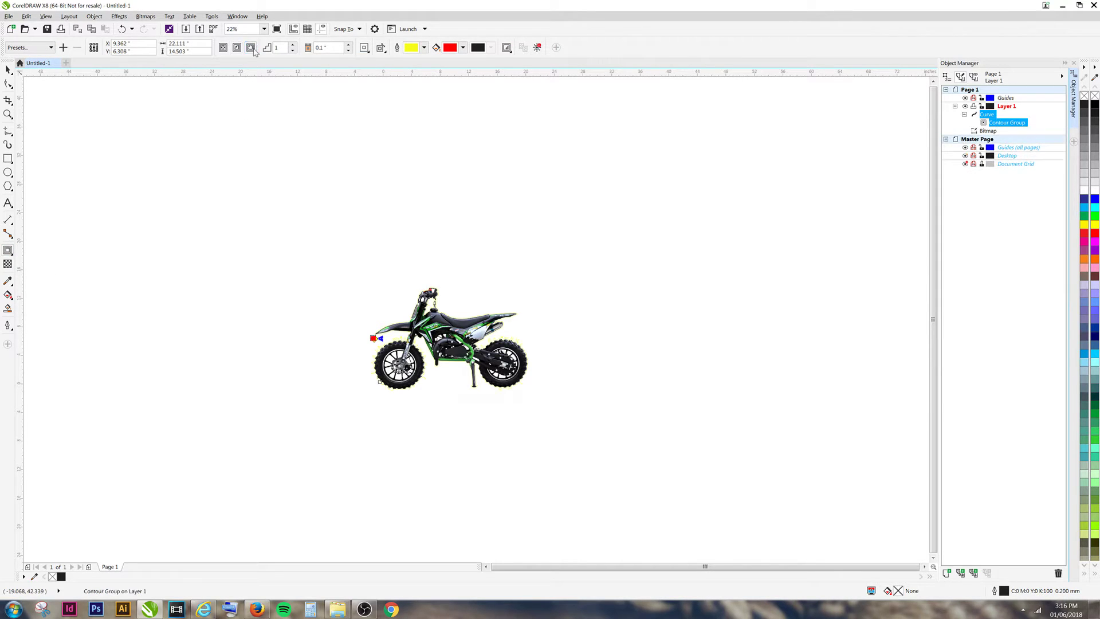
click(364, 48)
click(376, 76)
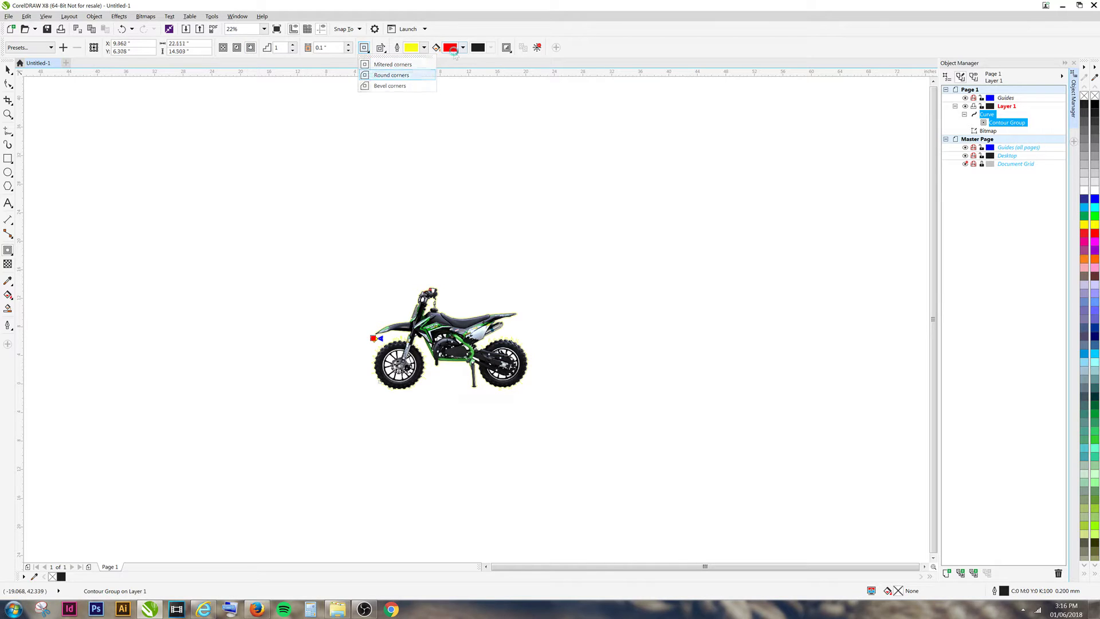
click(462, 48)
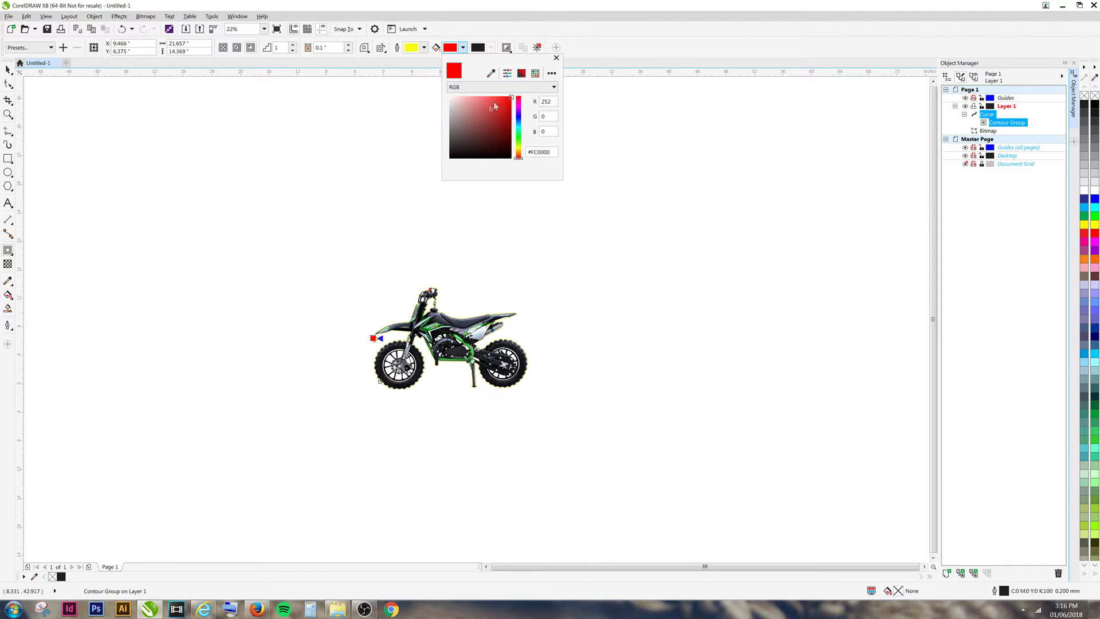
Set the contour offset to 0.2" and change its outline colour from yellow to red
click(555, 58)
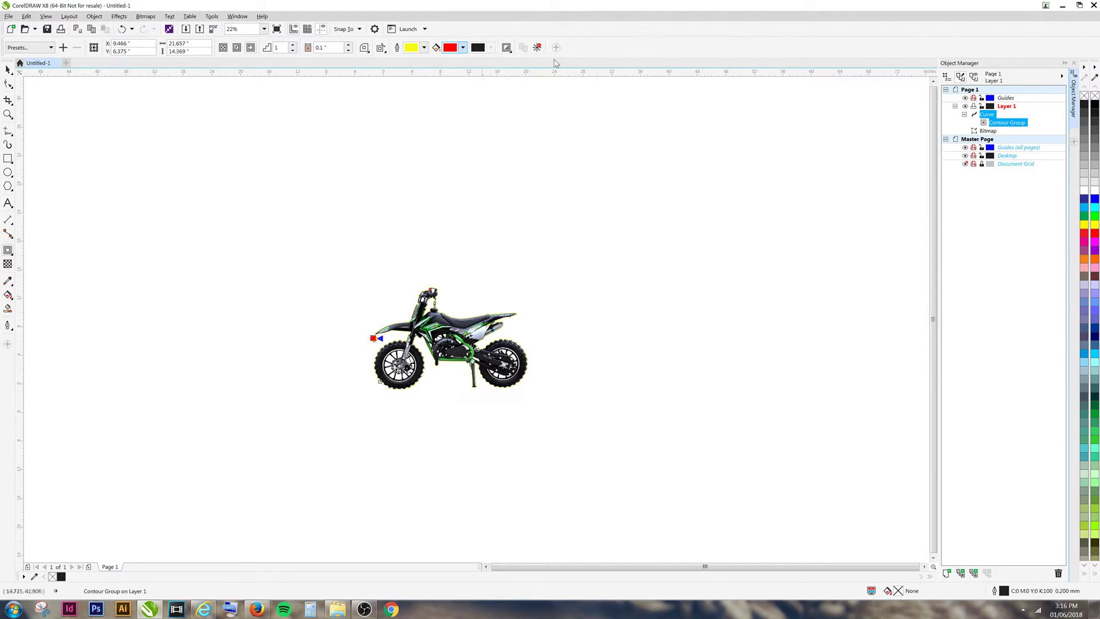
drag(339, 48, 286, 53)
key(Return)
click(417, 51)
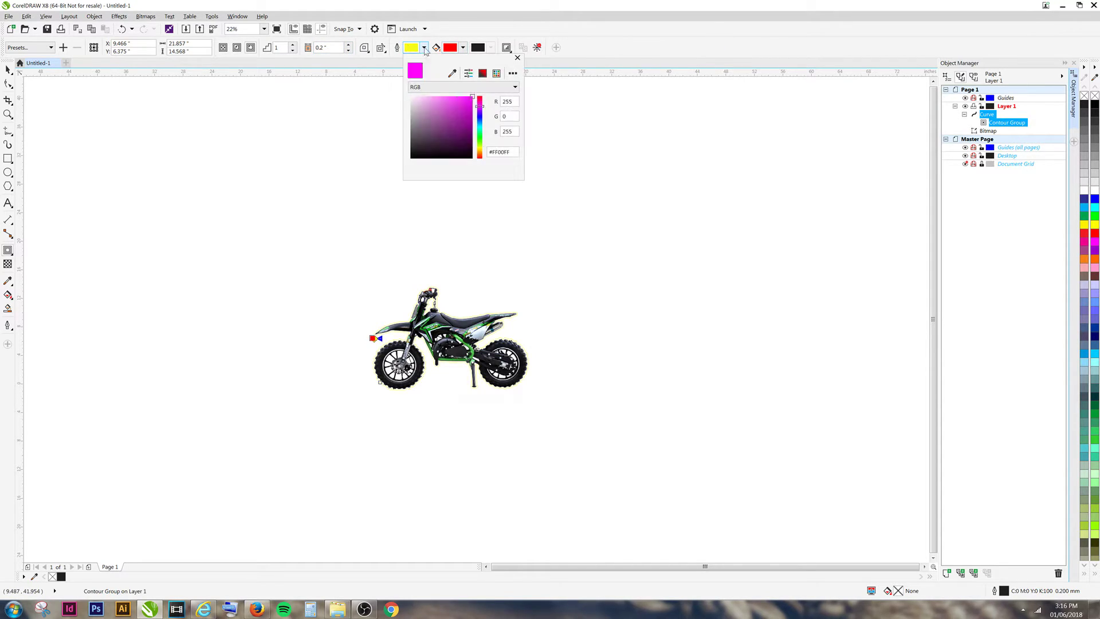
click(468, 73)
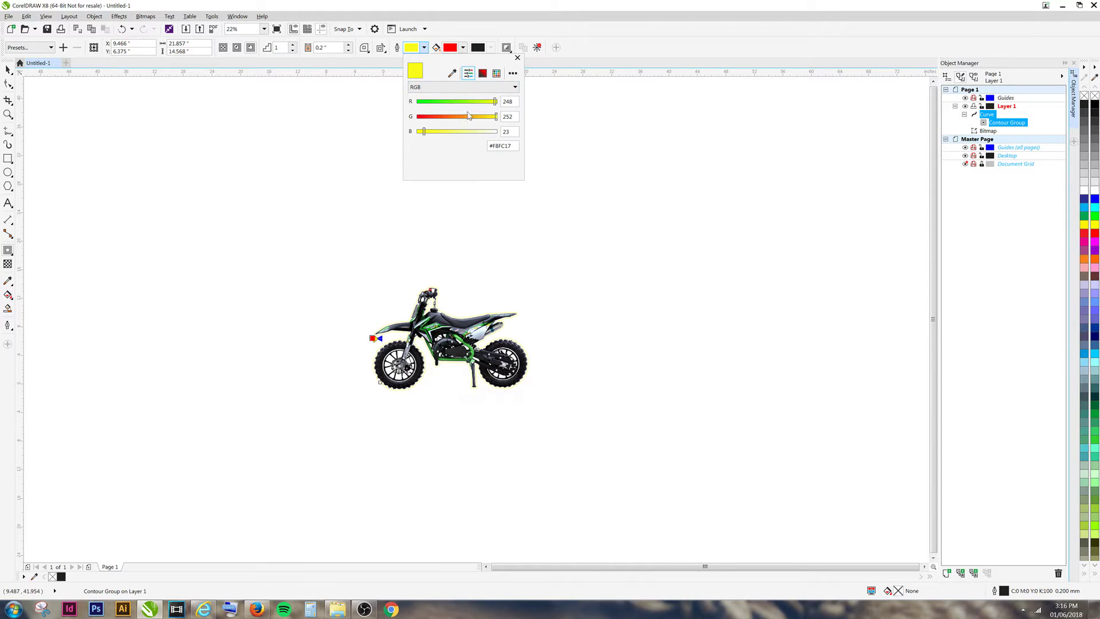
drag(493, 103, 391, 121)
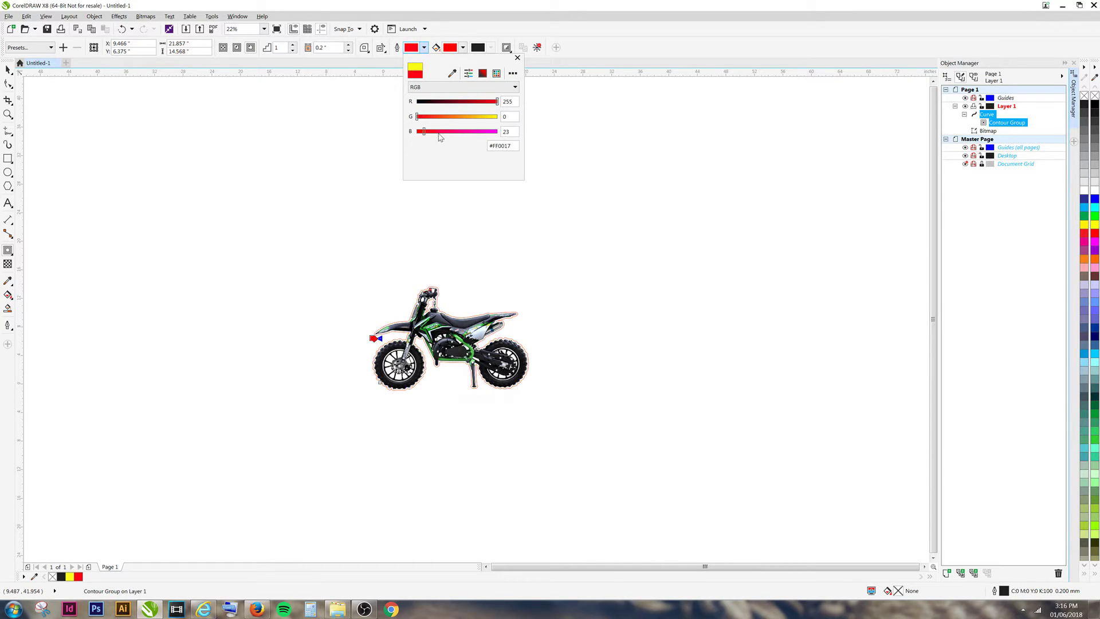
click(464, 33)
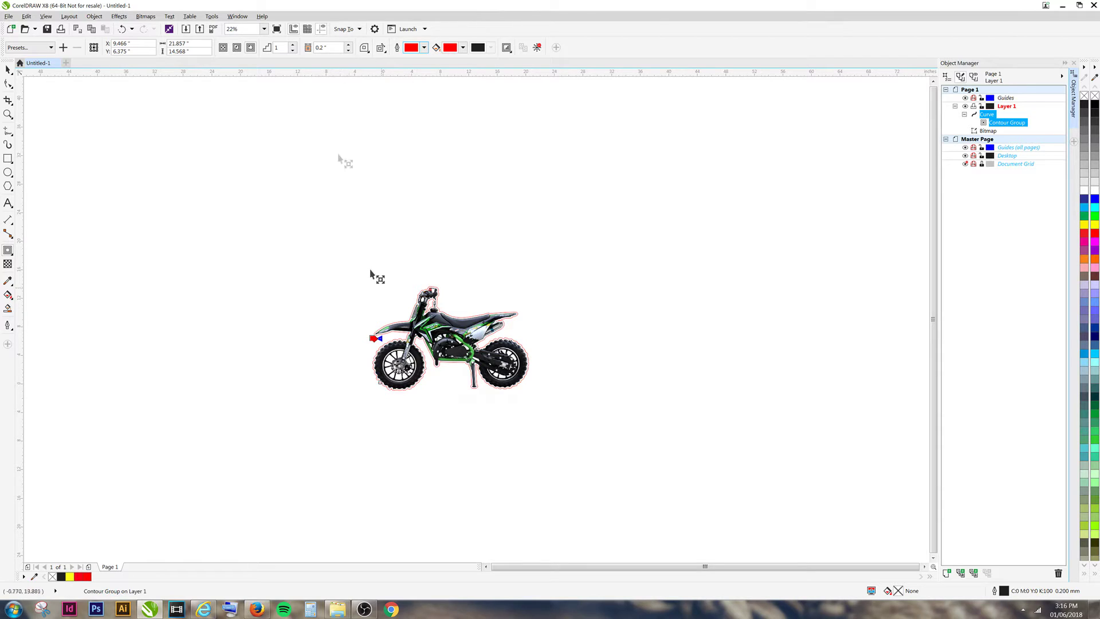
Select the bike's contour and nudge its offset up from 0.2" to 0.22"
click(478, 290)
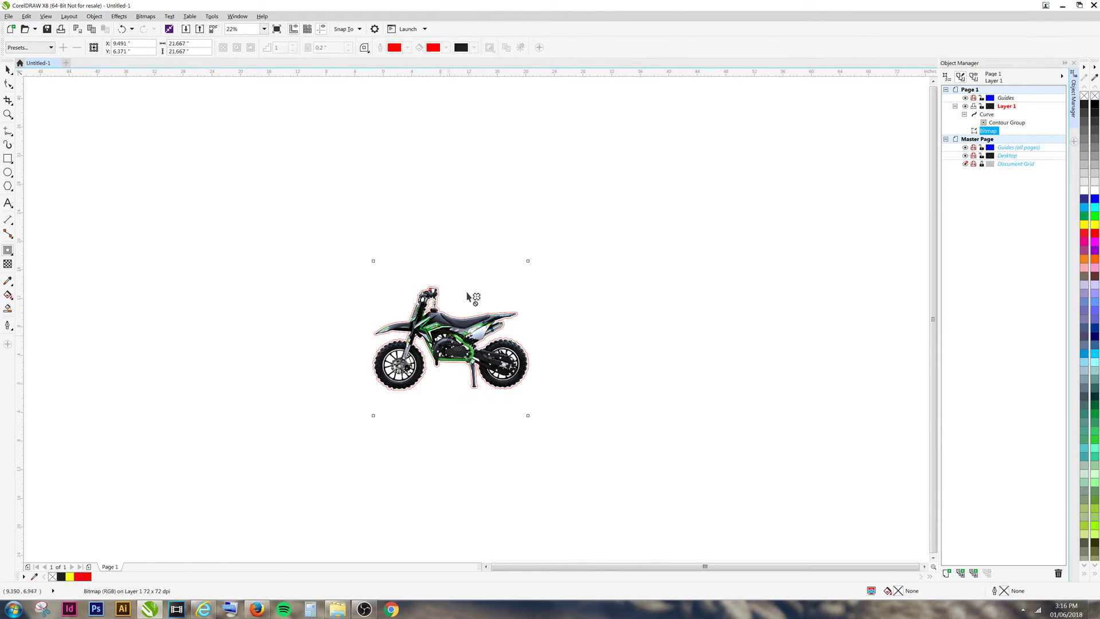
scroll(447, 338, up, 5)
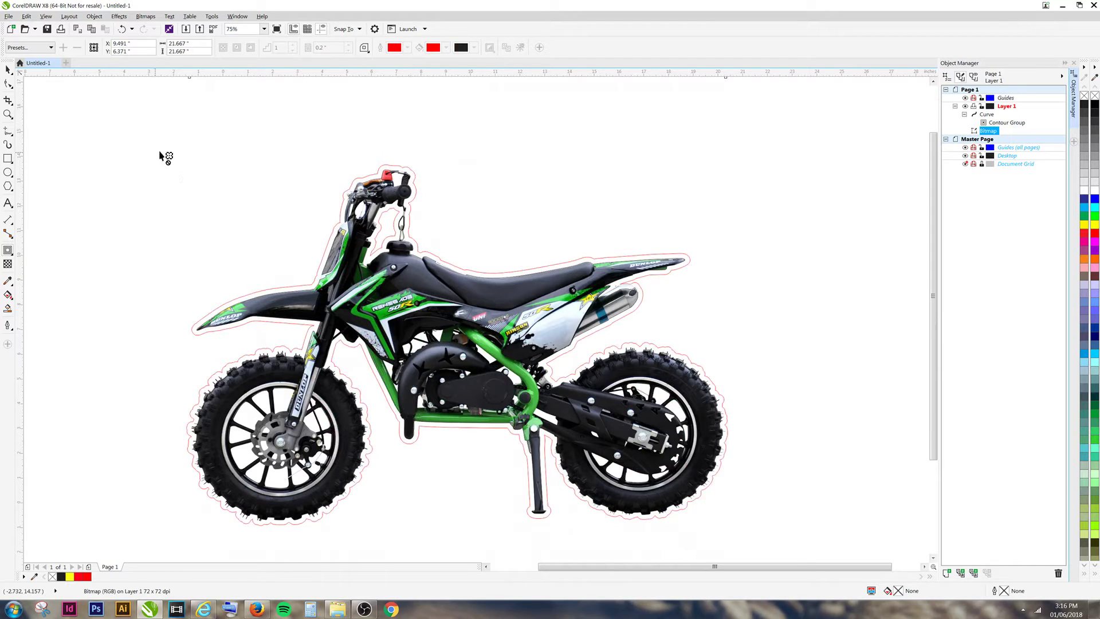
click(409, 246)
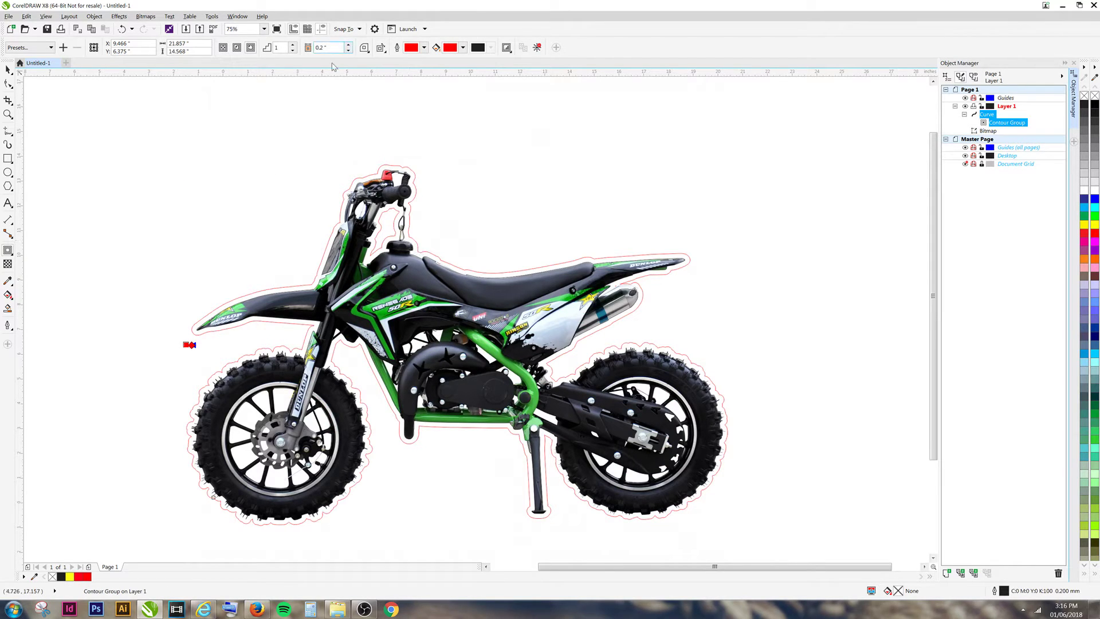
click(349, 44)
click(348, 45)
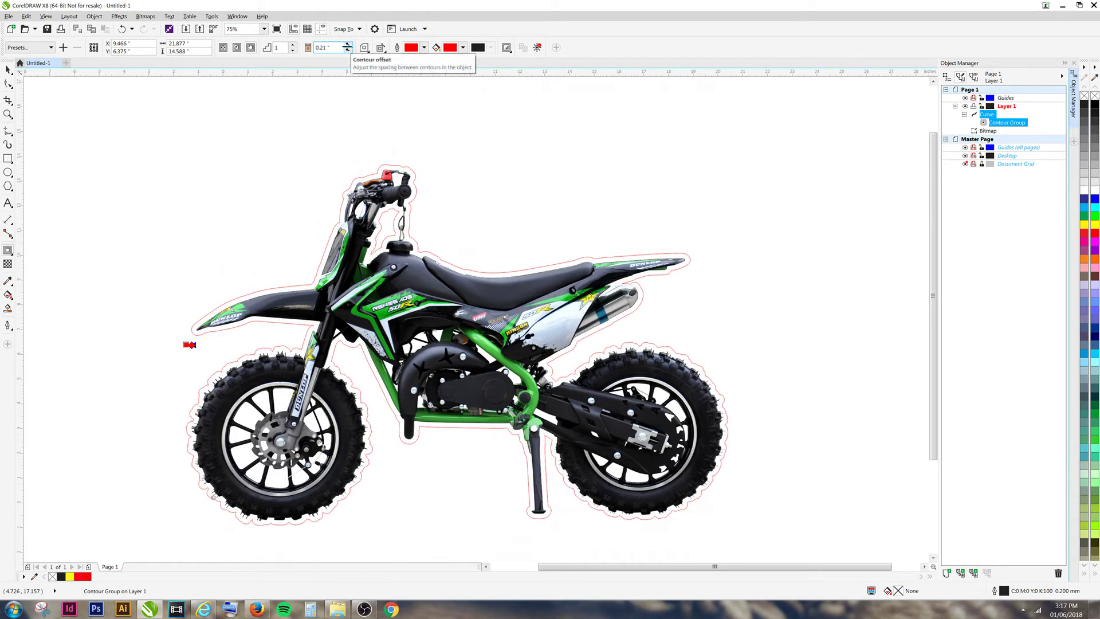
click(349, 45)
click(347, 46)
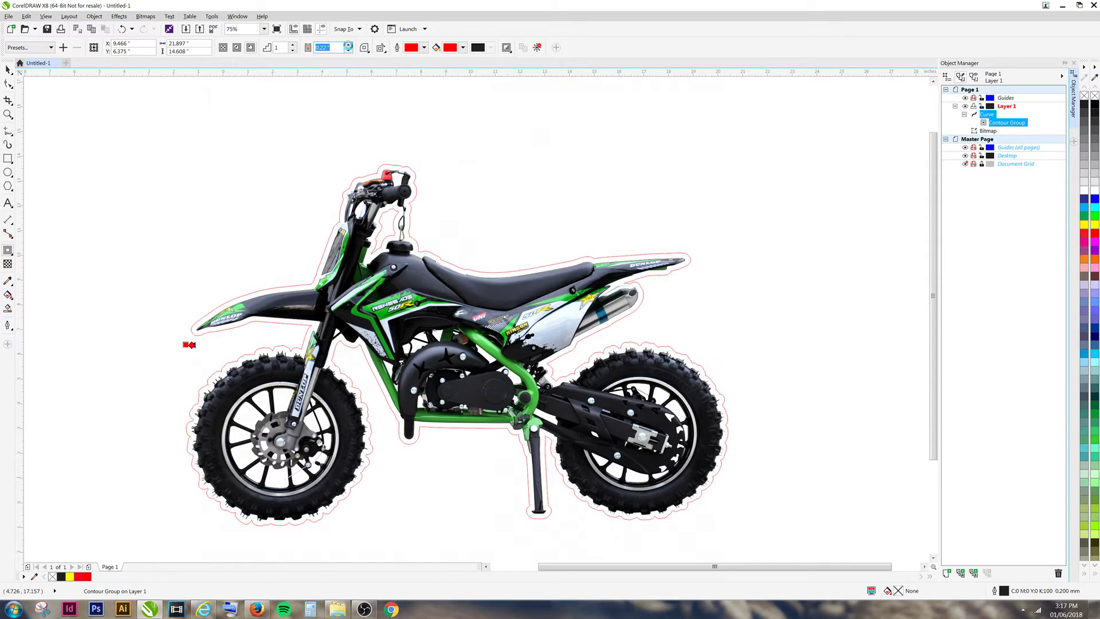
Raise the contour offset to 0.25" and break the Contour Group apart
click(348, 46)
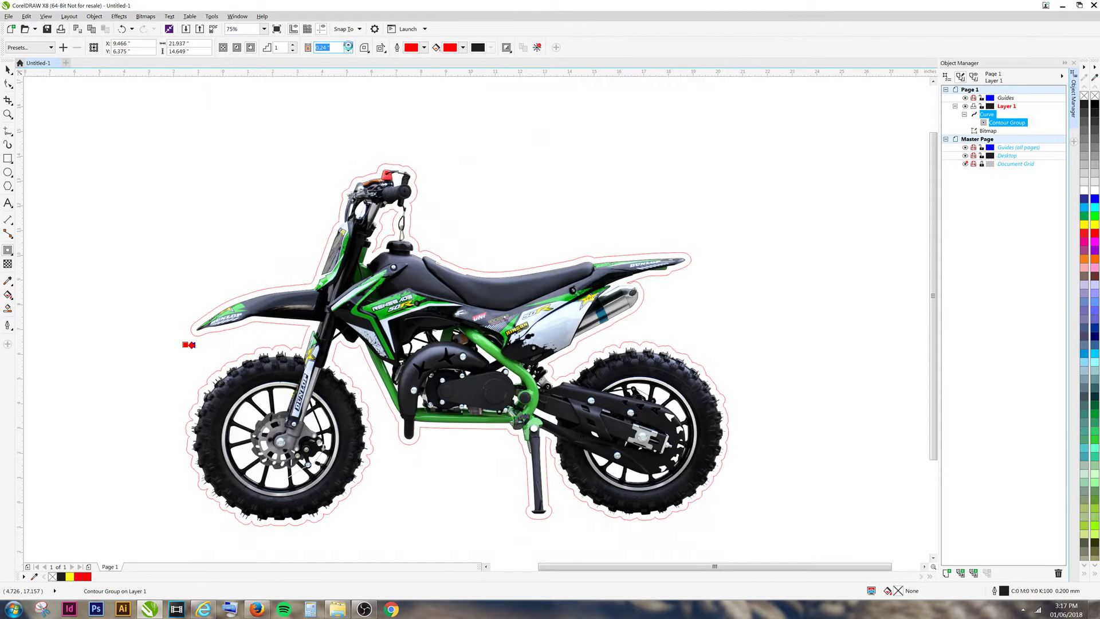
click(347, 45)
right_click(1011, 126)
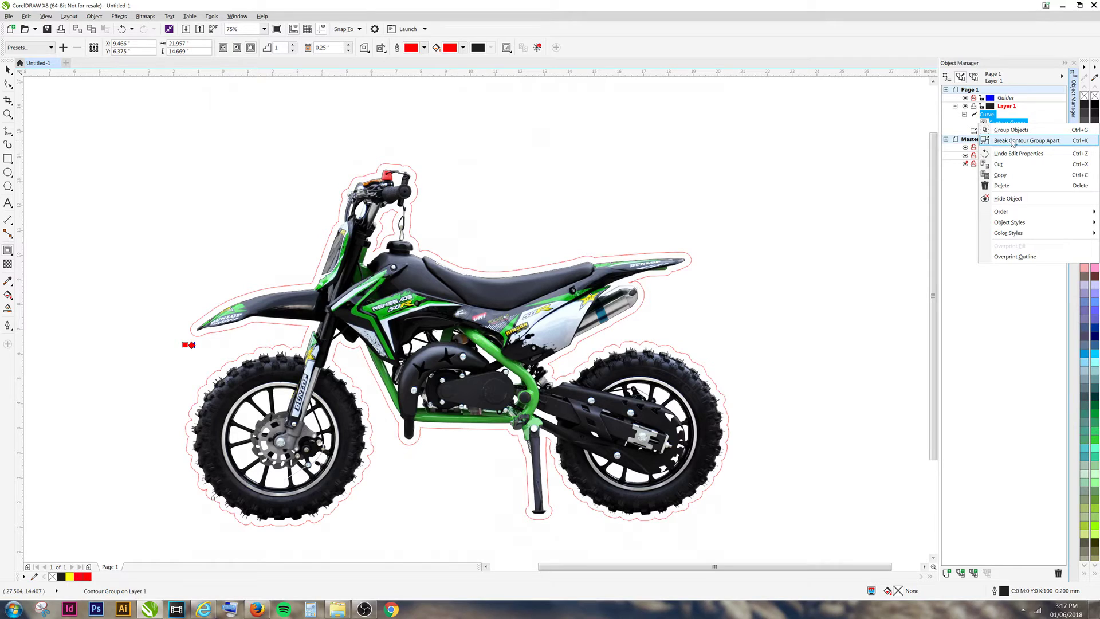
click(1012, 143)
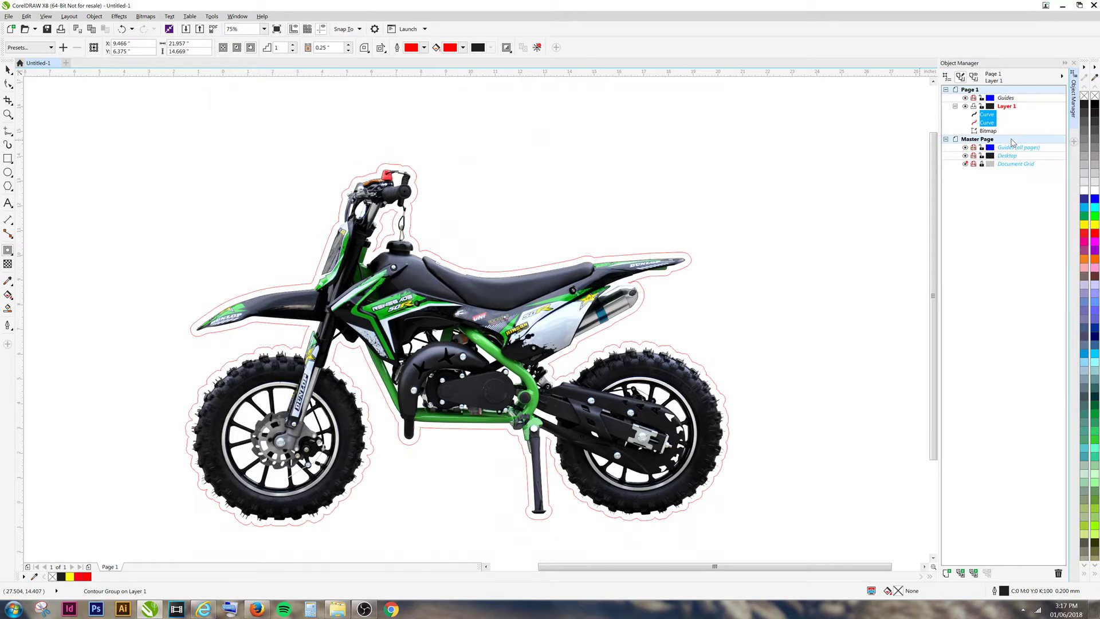
Break the selected contour curve apart into separate curves
click(987, 122)
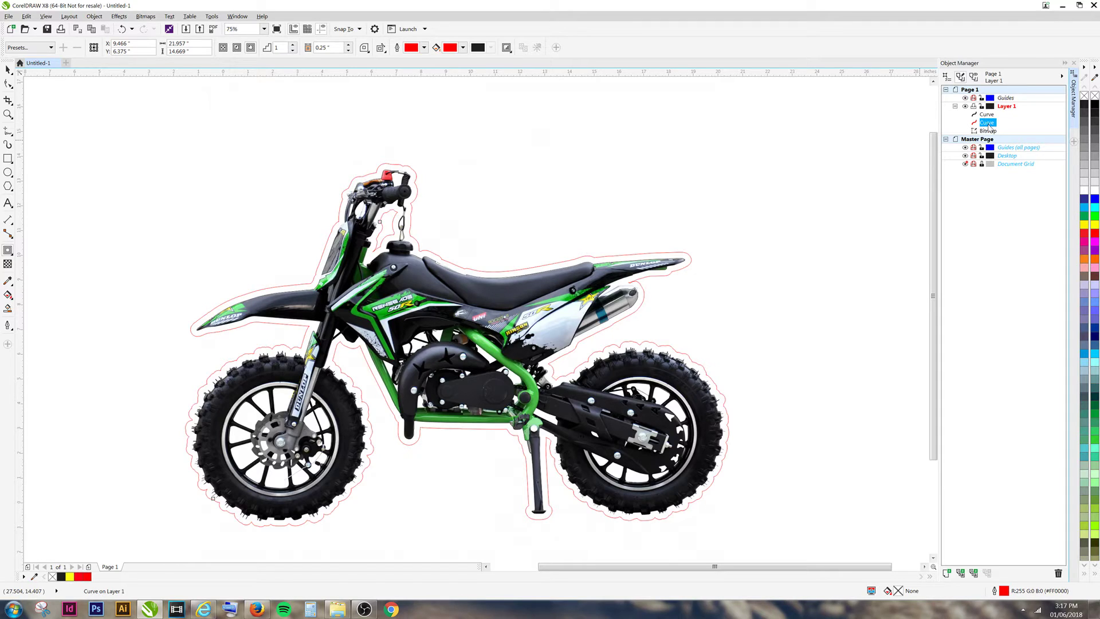
right_click(988, 126)
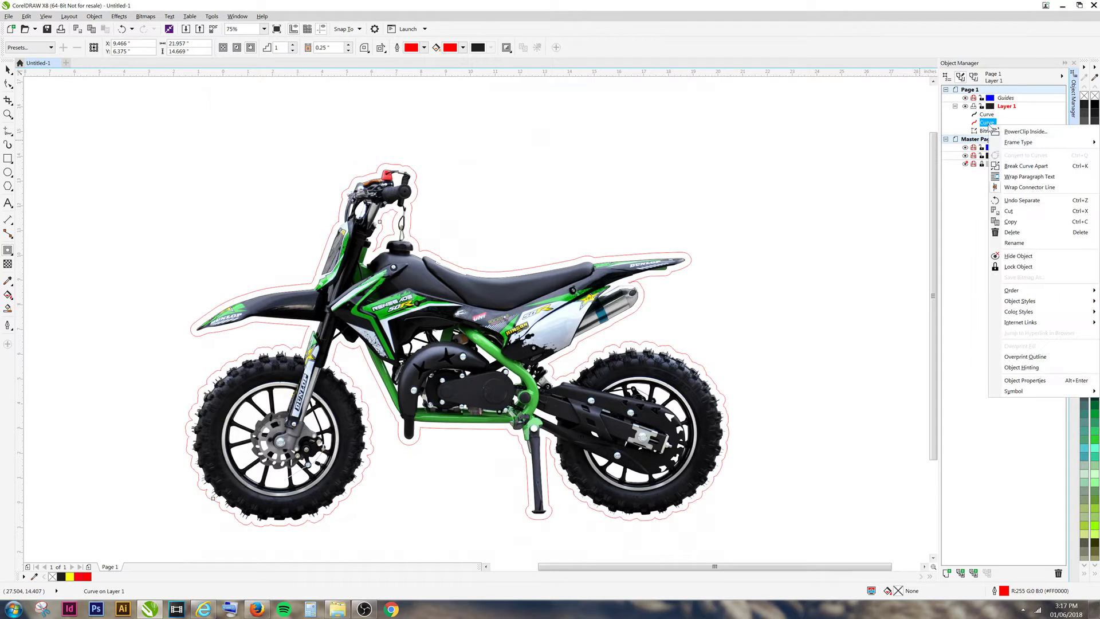
click(1009, 166)
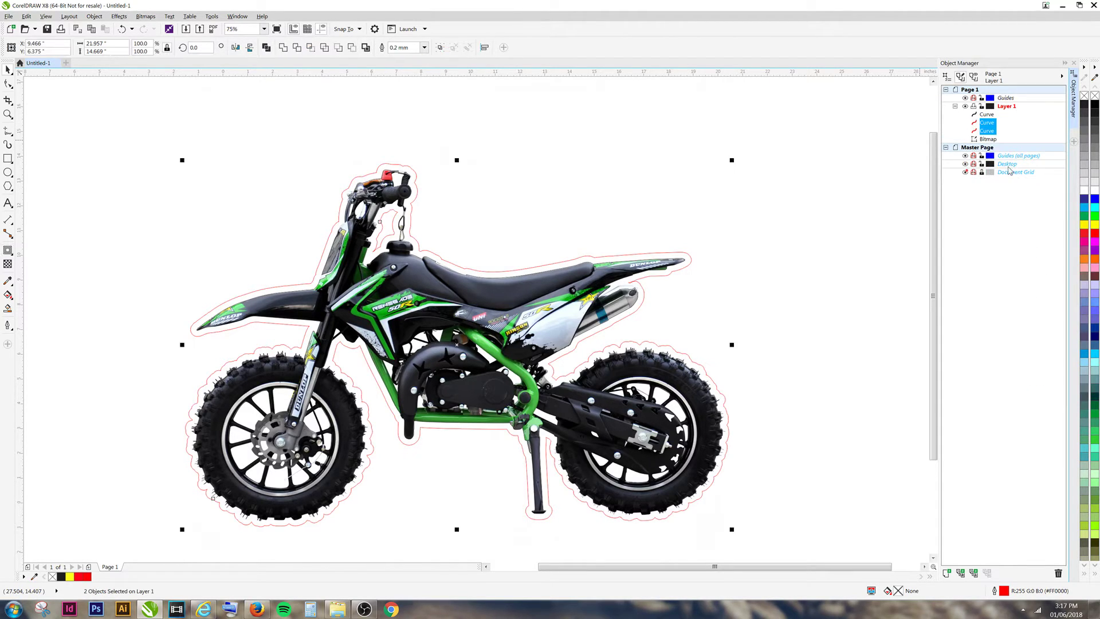
Delete the two unwanted curves, leaving only the red contour curve and the bike bitmap
click(989, 131)
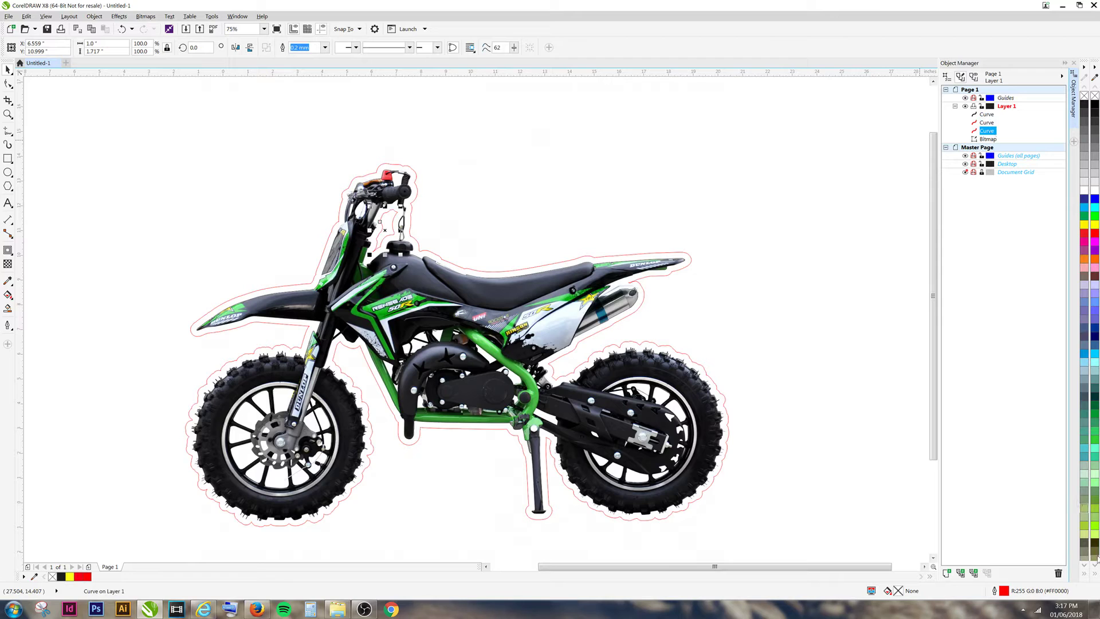
click(1058, 572)
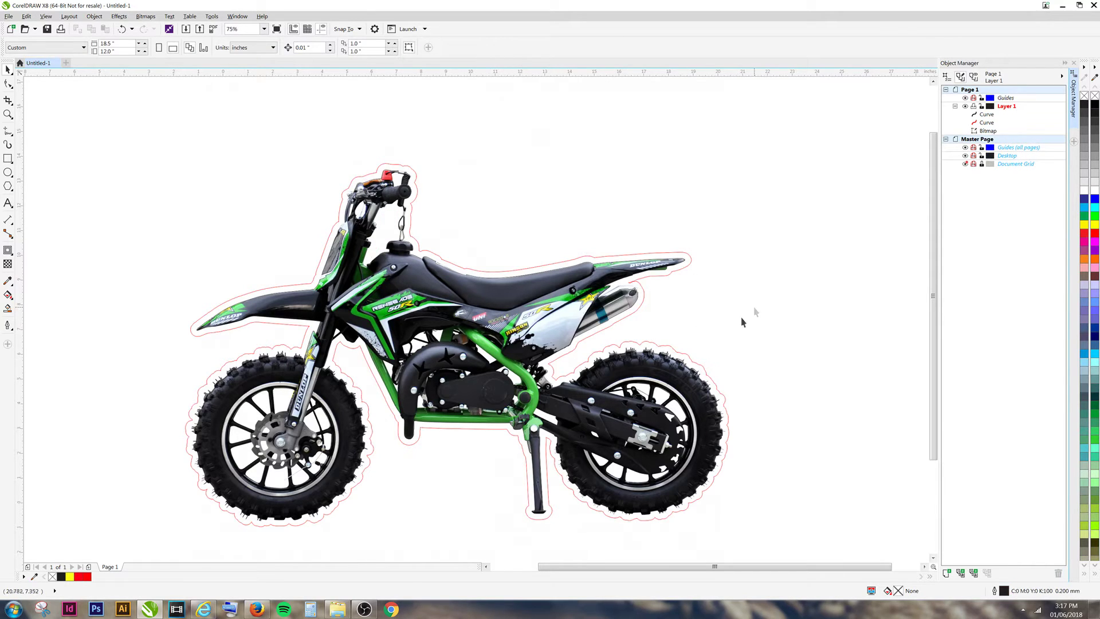
scroll(447, 344, down, 3)
scroll(447, 345, up, 2)
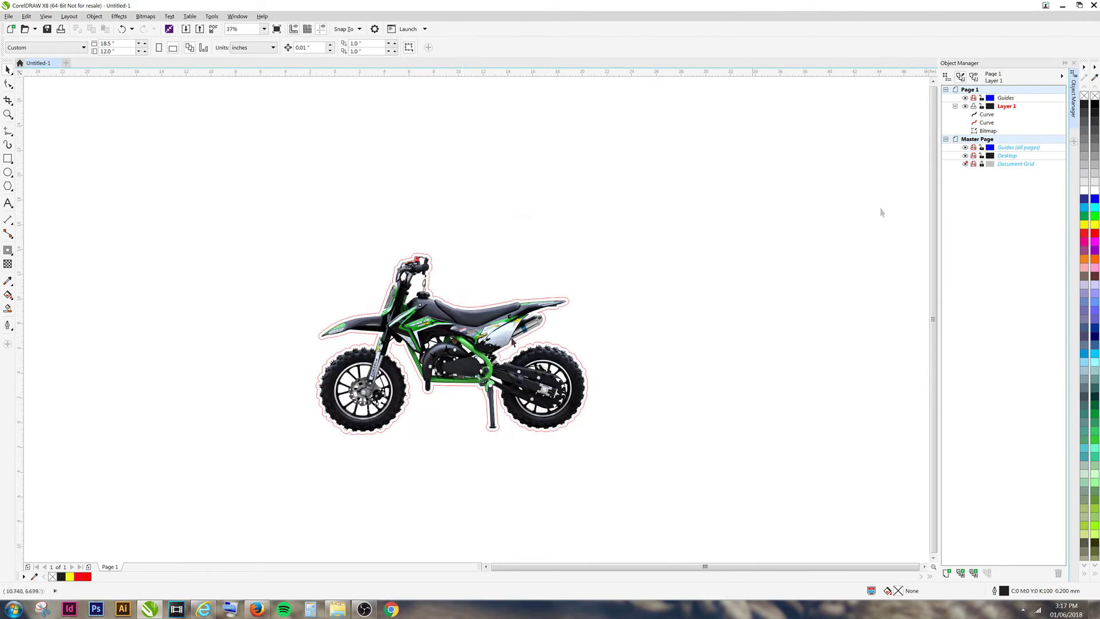
click(986, 124)
click(987, 115)
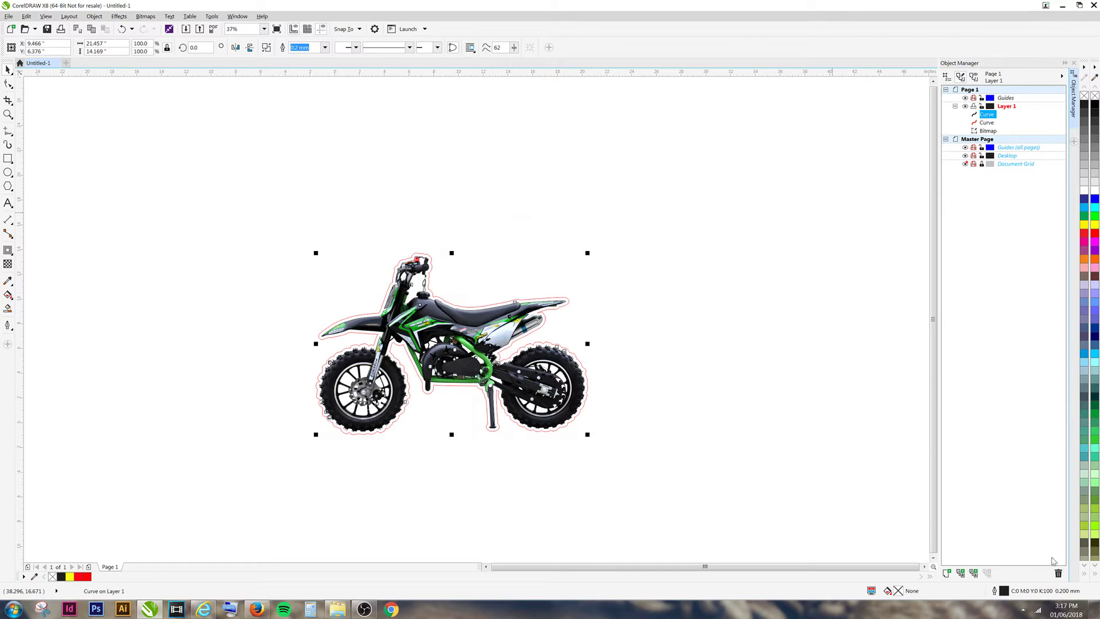
click(1058, 573)
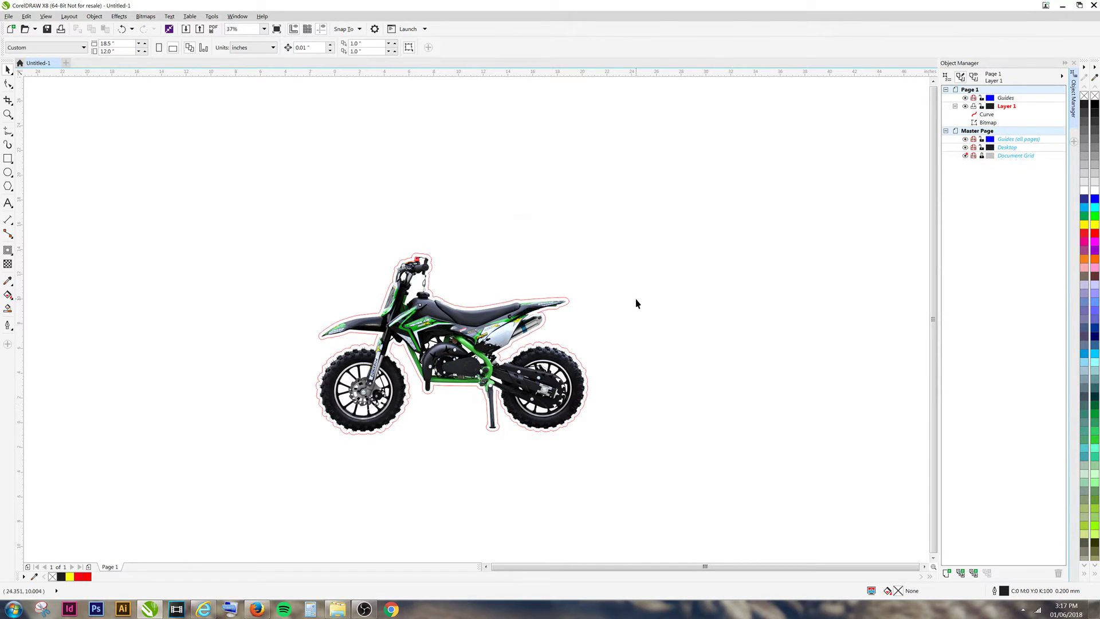
Group the bike bitmap together with its red contour curve
click(984, 124)
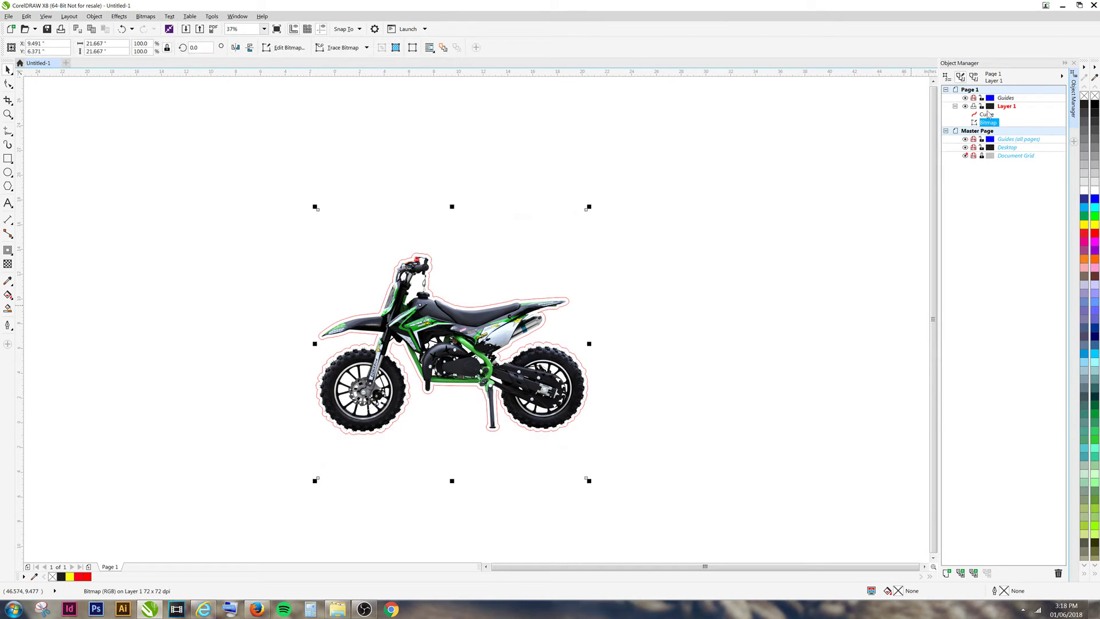
shift+click(986, 114)
right_click(987, 116)
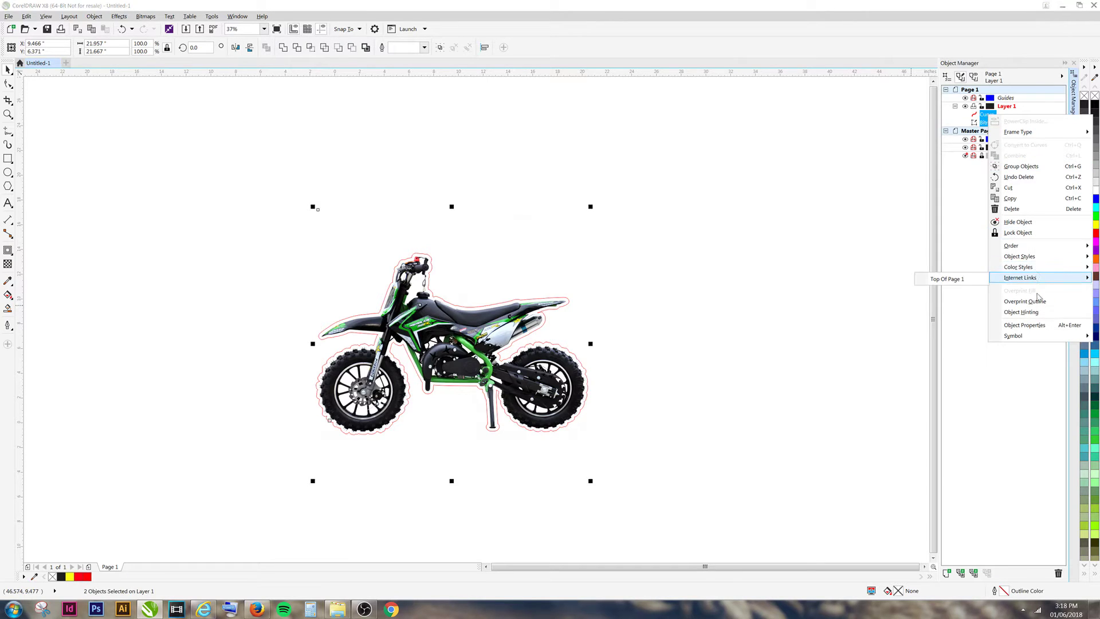
click(1024, 168)
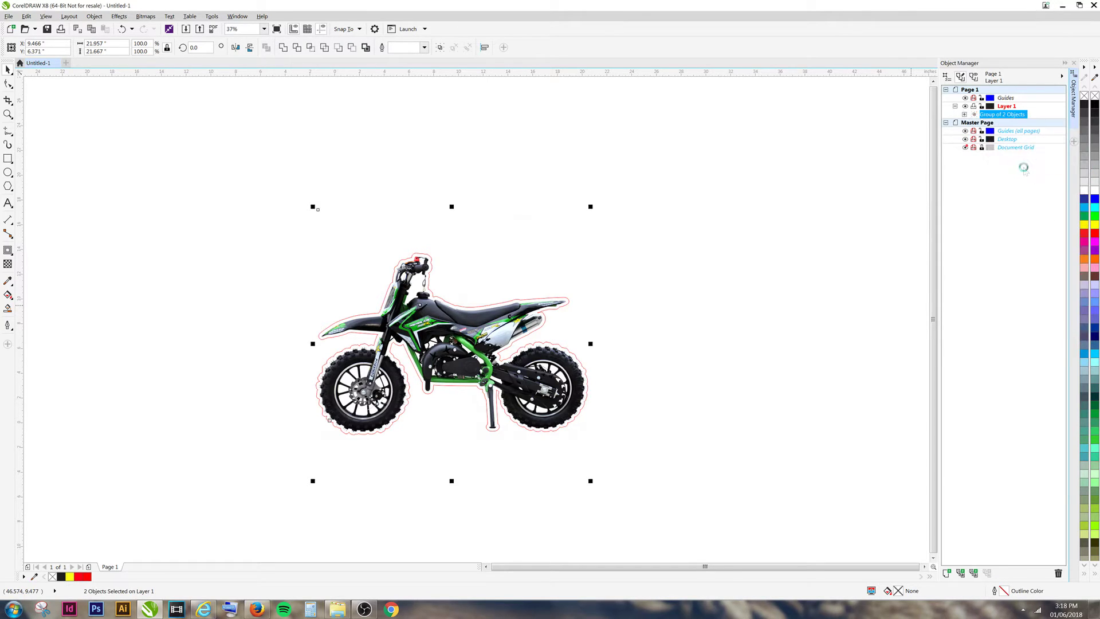
scroll(660, 312, down, 3)
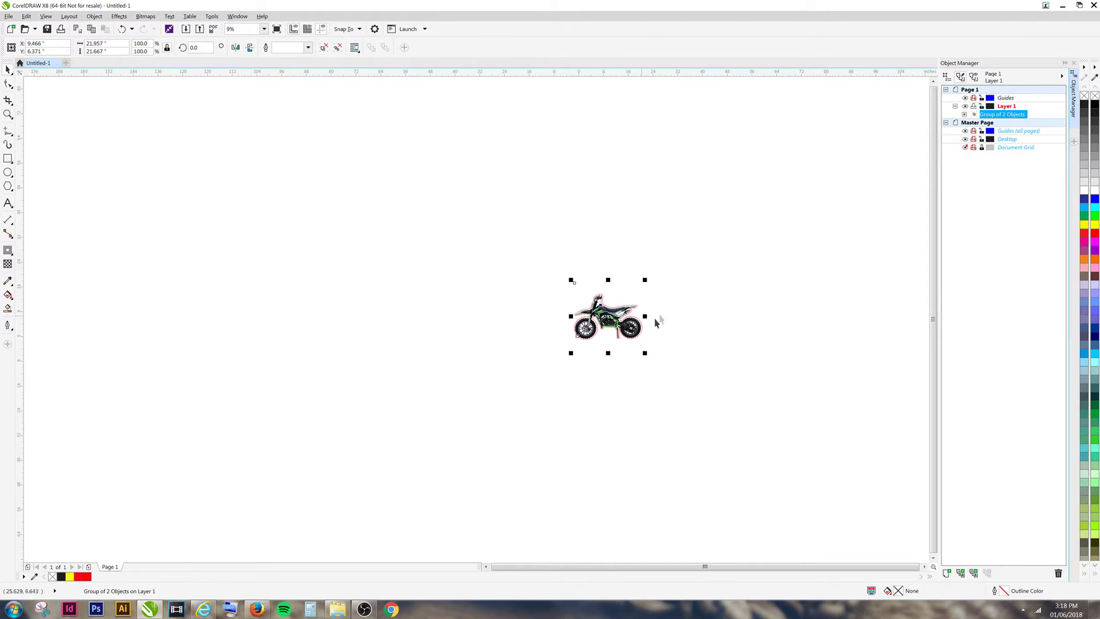
scroll(629, 326, up, 3)
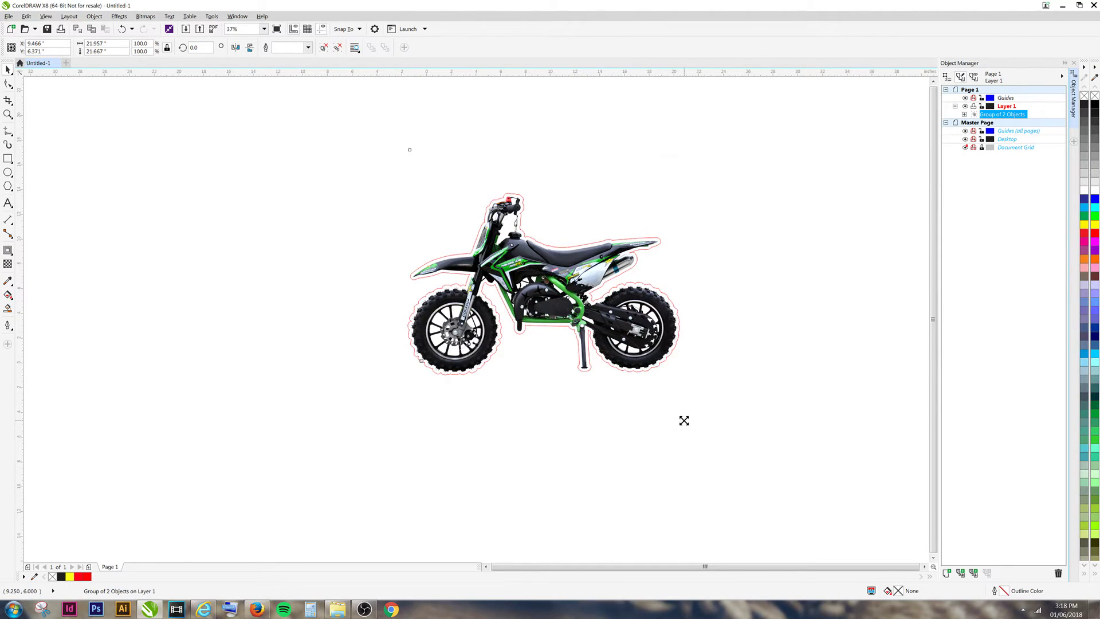
Scale the bike group down to 14.9% and move it to the page's top-left corner
drag(683, 421, 626, 319)
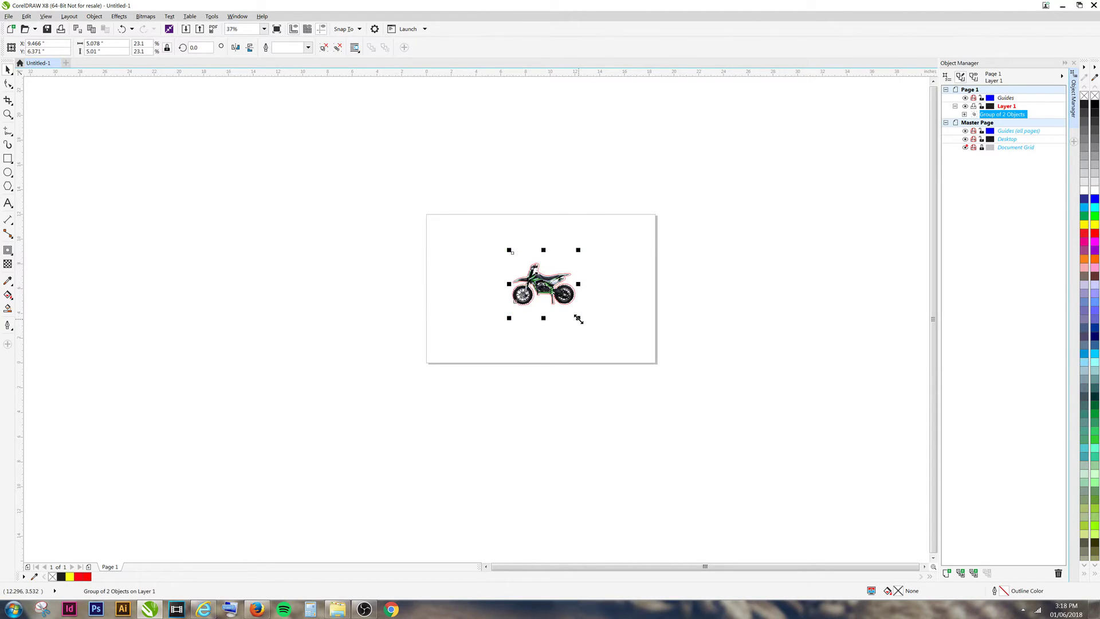
drag(578, 319, 567, 307)
scroll(567, 307, up, 4)
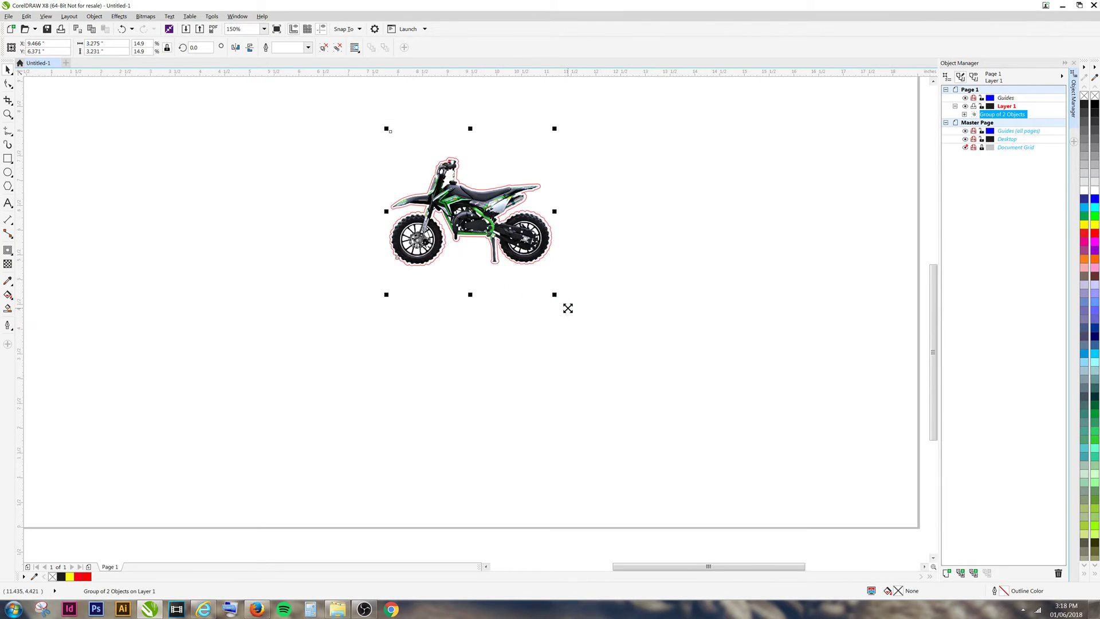
scroll(538, 268, down, 2)
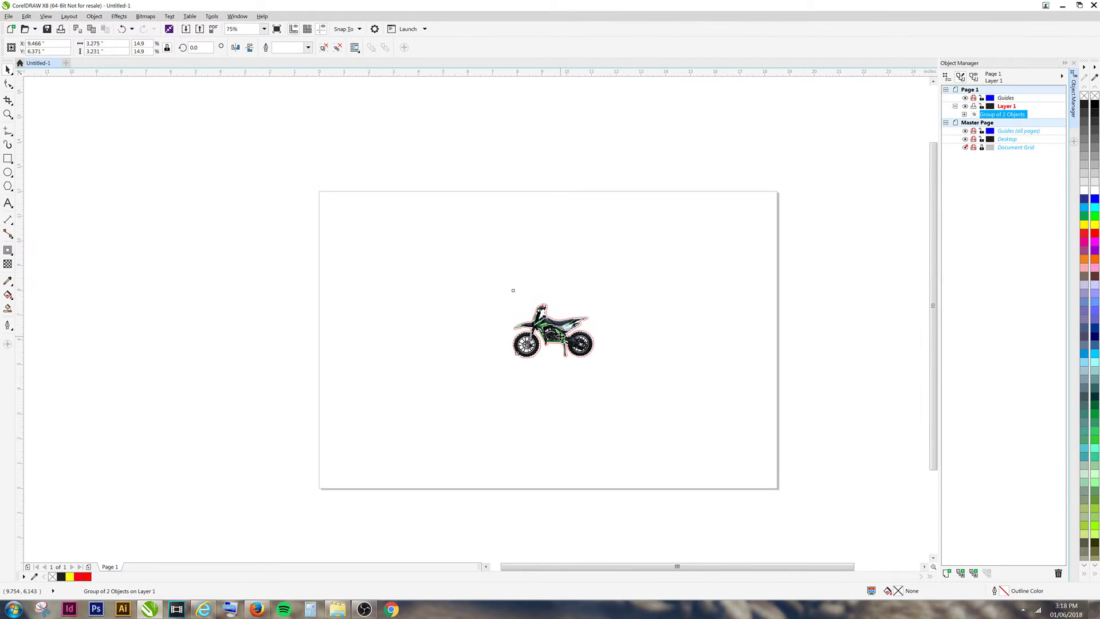
drag(562, 340, 394, 261)
scroll(393, 256, up, 4)
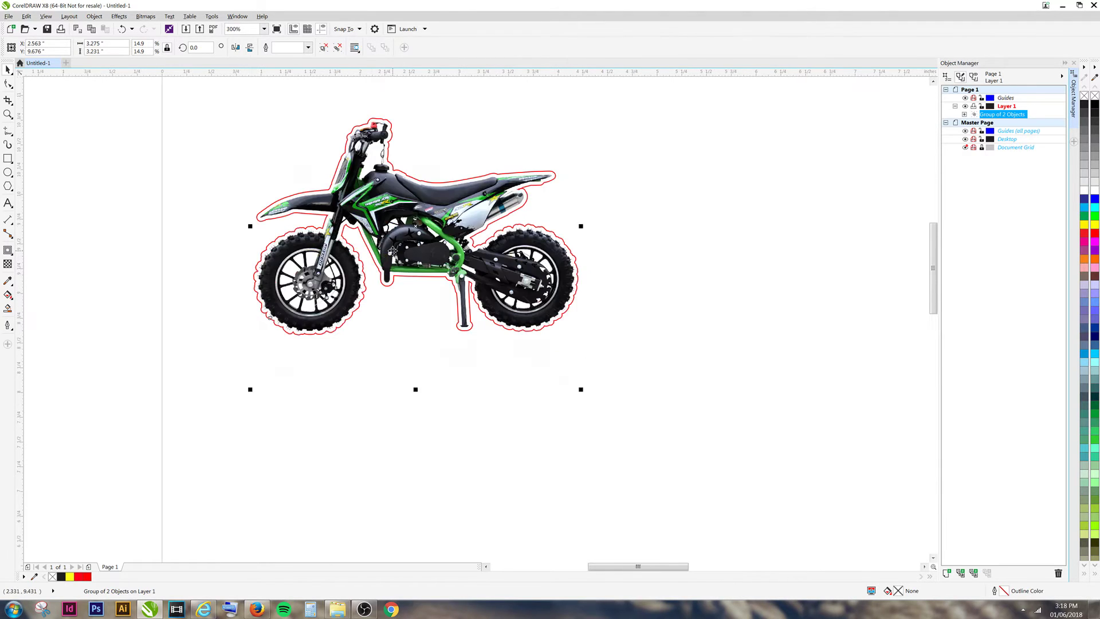
scroll(393, 250, down, 2)
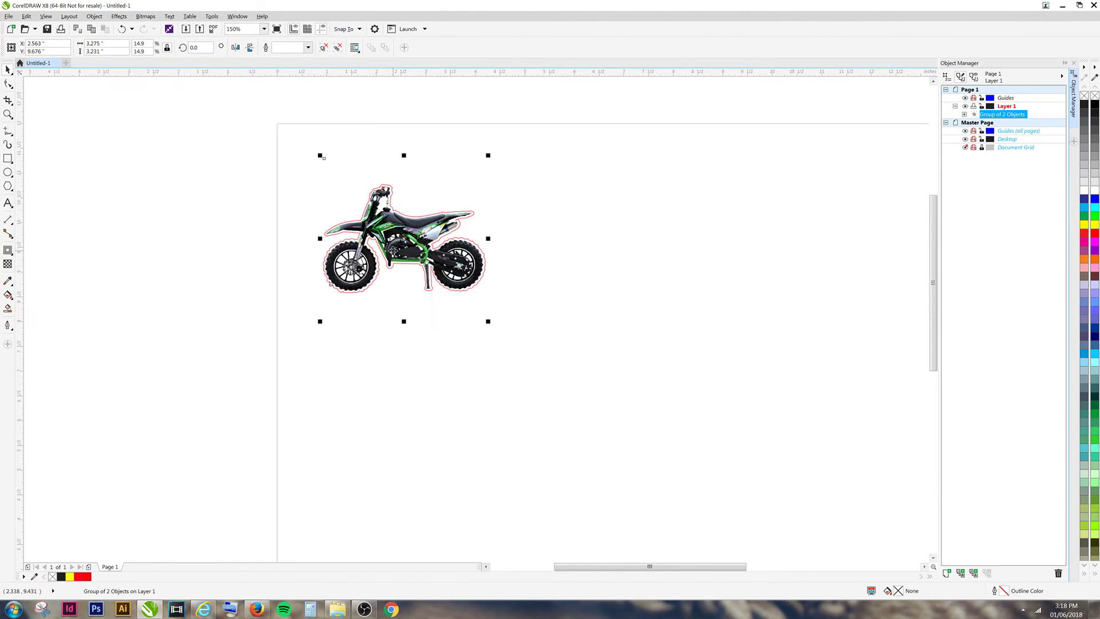
Draw a small circle above-left of the motorcycle, set its width to 0.25 inch and fill it black
click(77, 267)
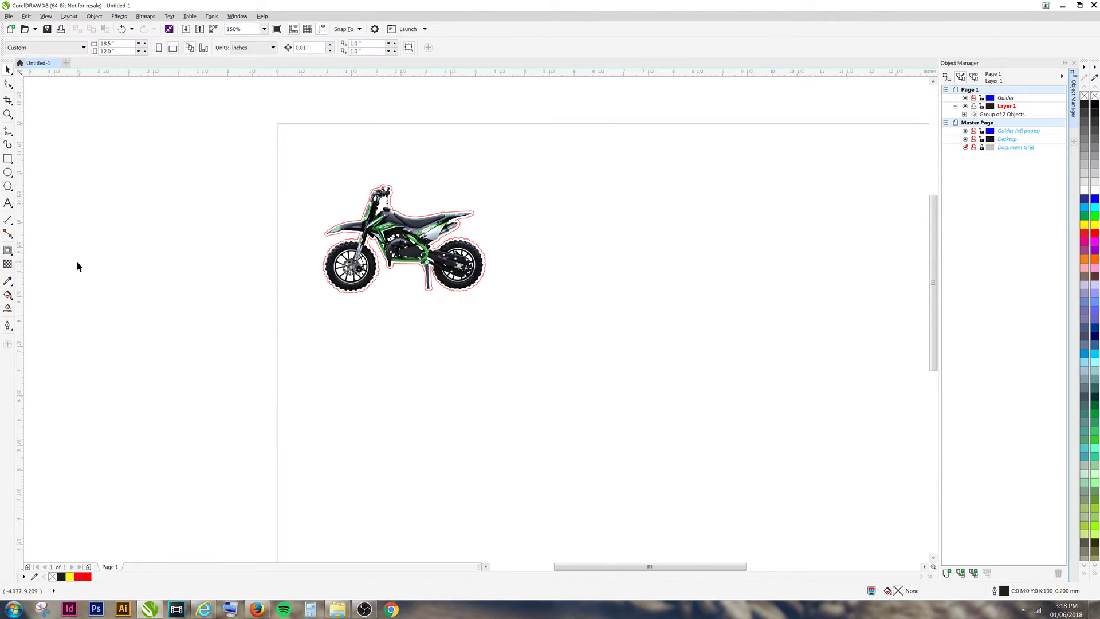
click(9, 173)
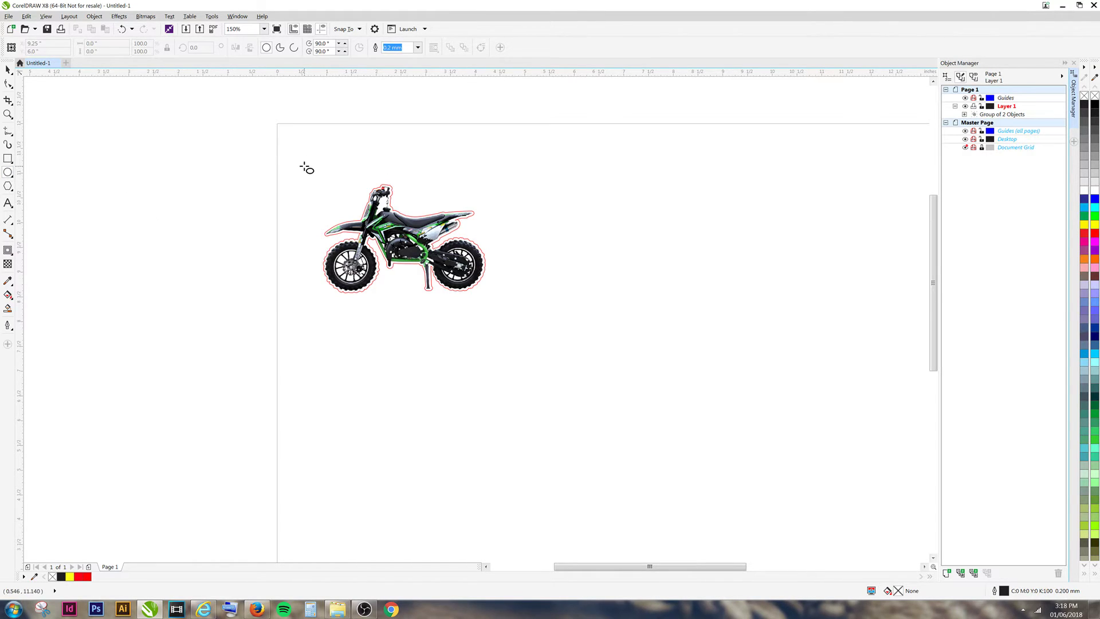
drag(305, 167, 317, 186)
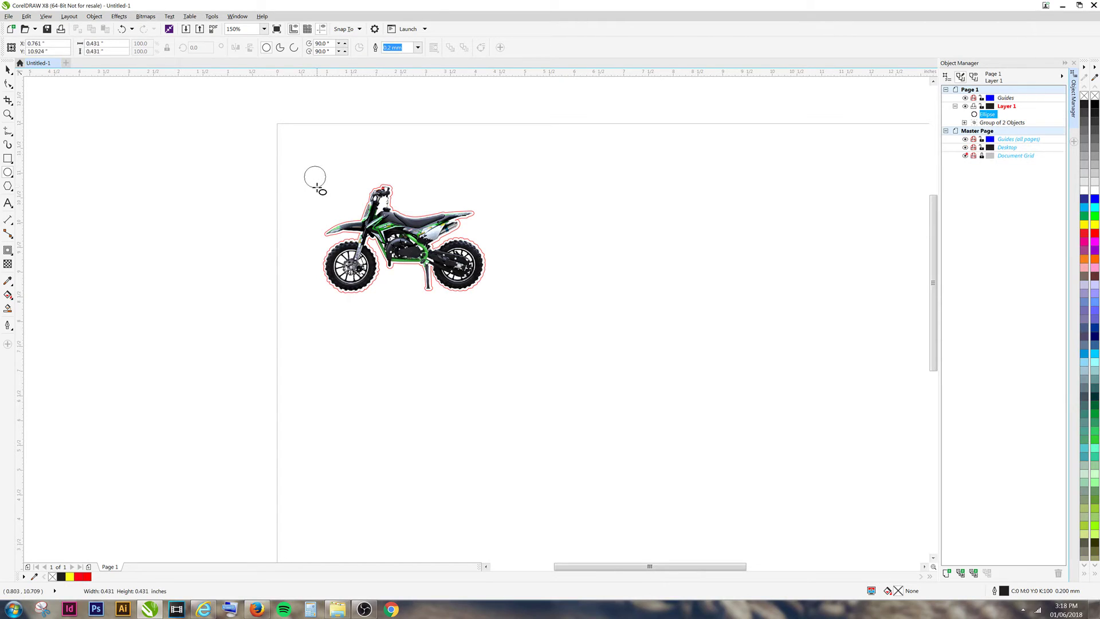
click(115, 44)
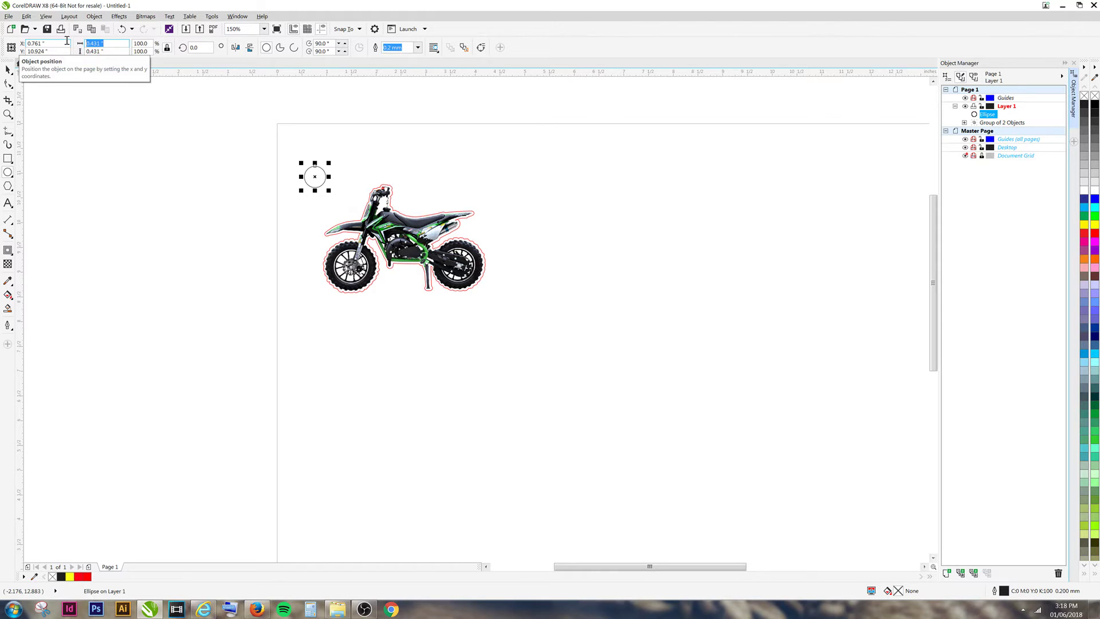
key(BackSpace)
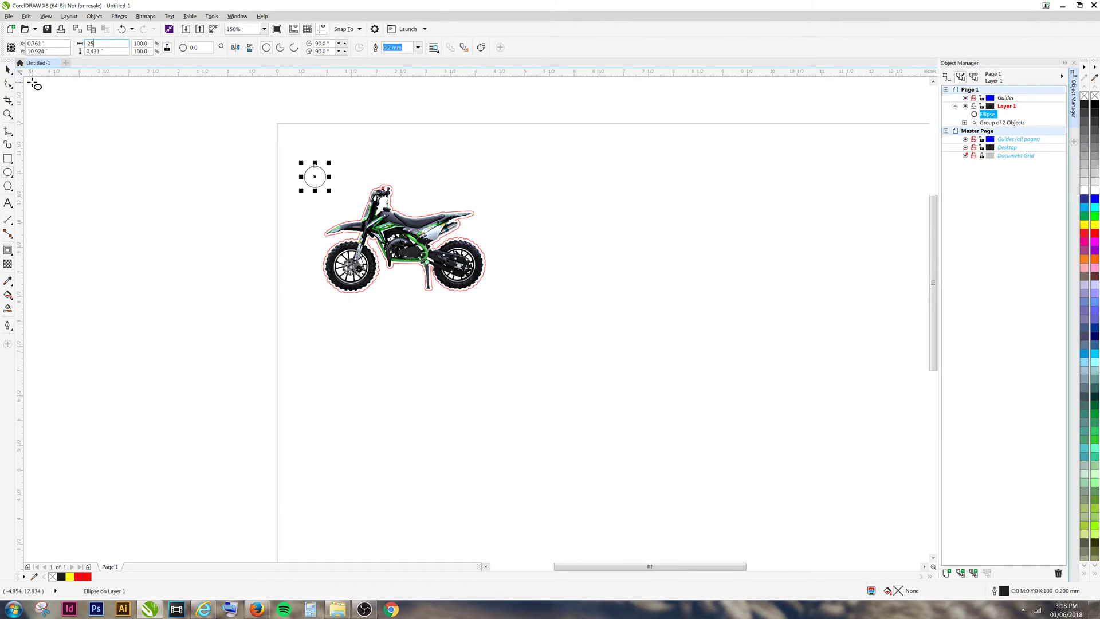
text(.25)
key(Return)
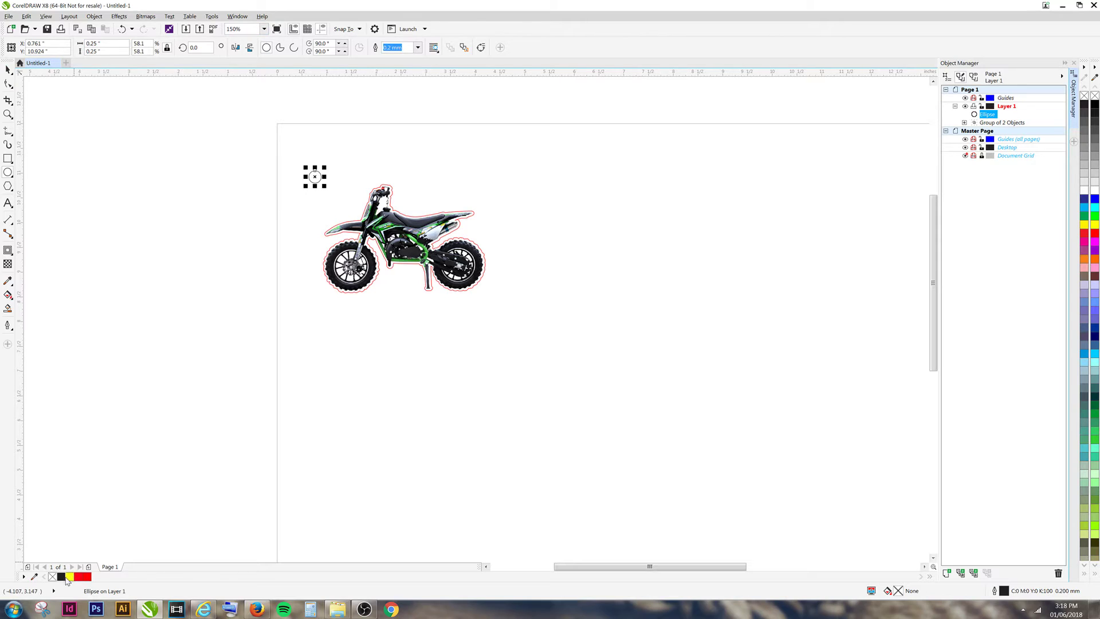
click(62, 577)
Set the circle's fill to pure RGB black #000000
double_click(937, 596)
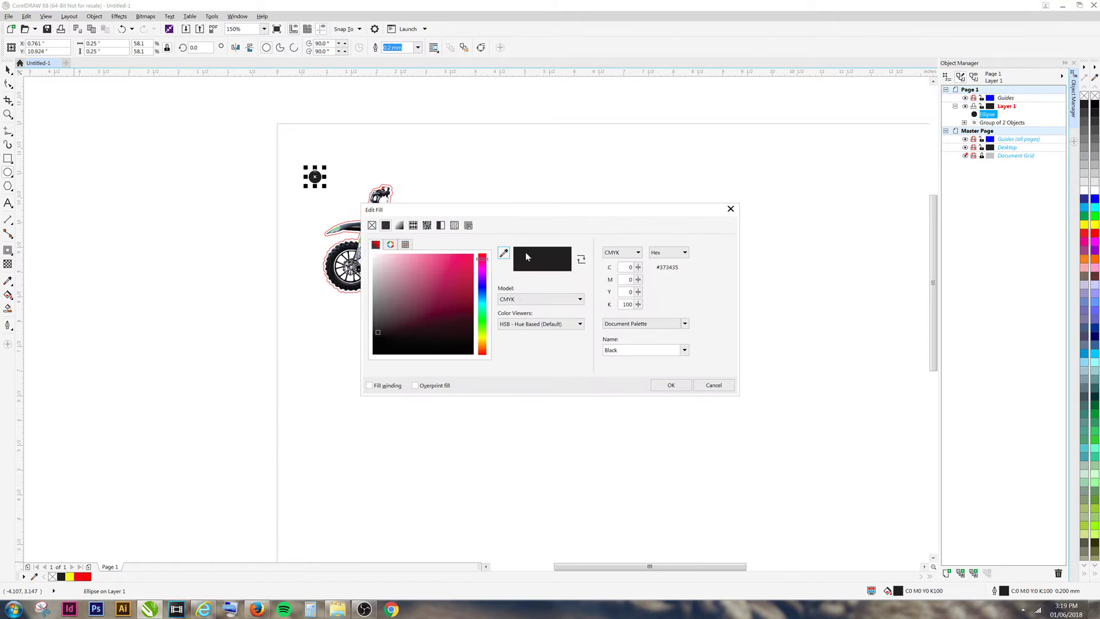
click(568, 299)
click(545, 324)
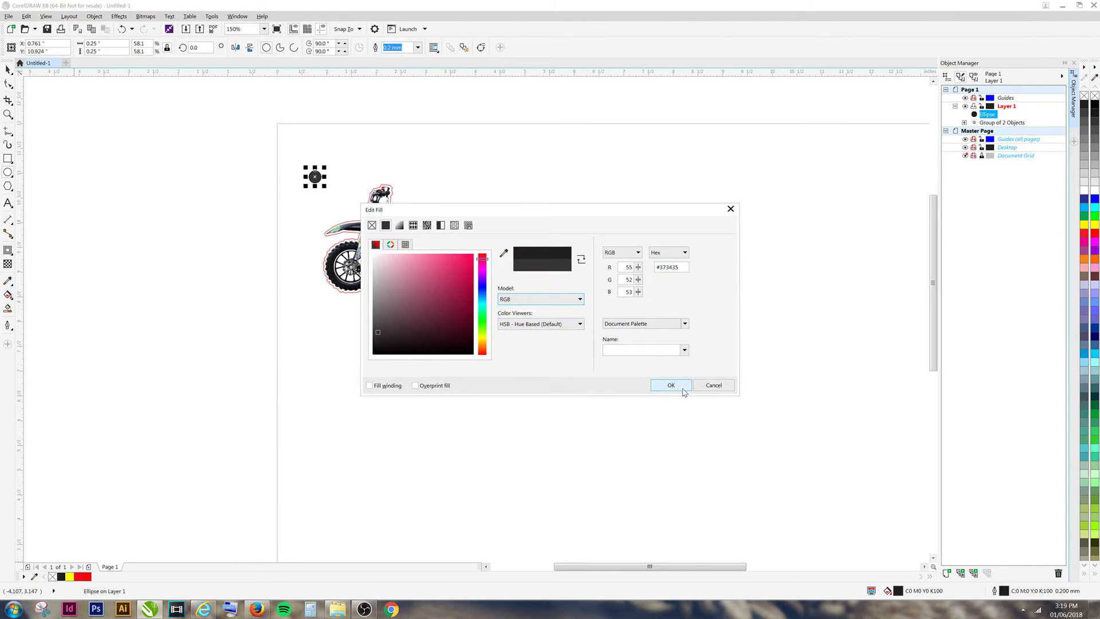
drag(379, 350, 363, 362)
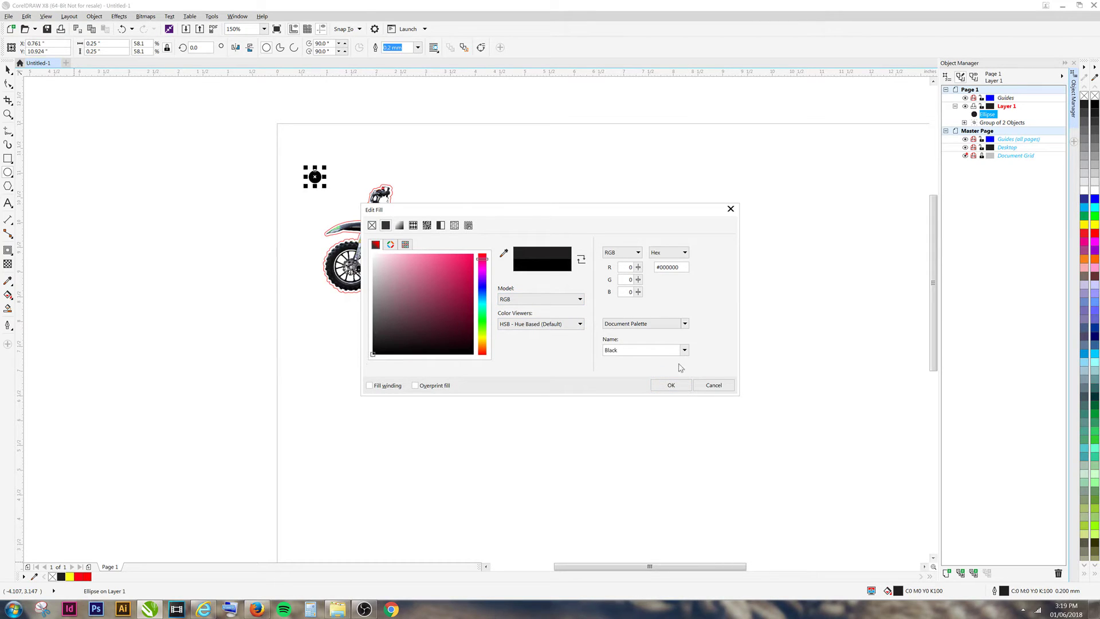
click(671, 385)
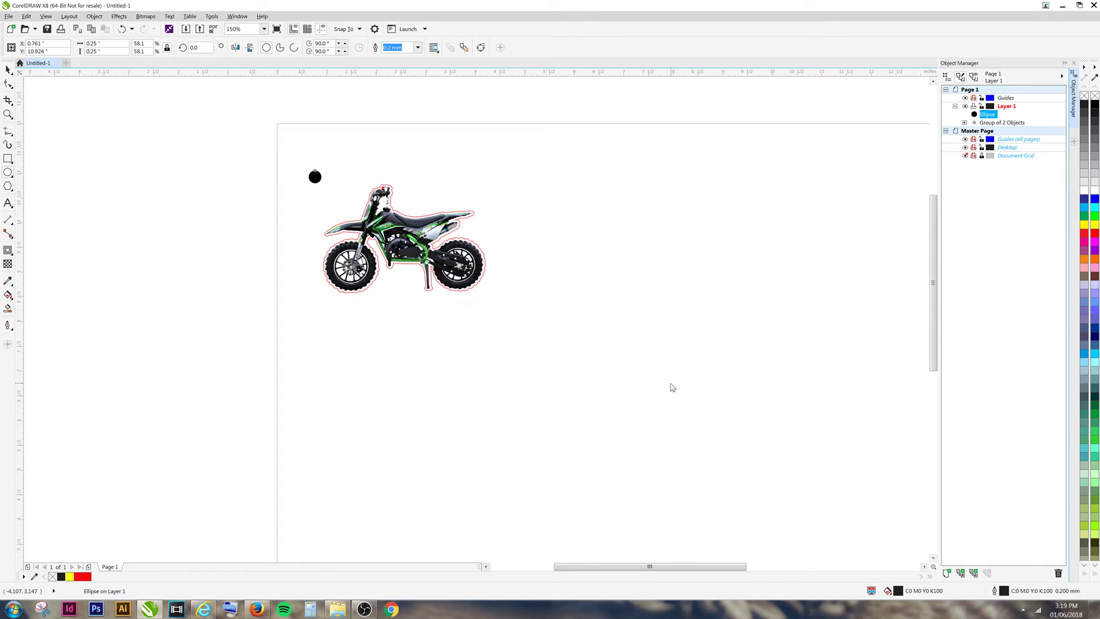
Give the circle a Hairline outline in RGB black 0,0,0
double_click(1025, 596)
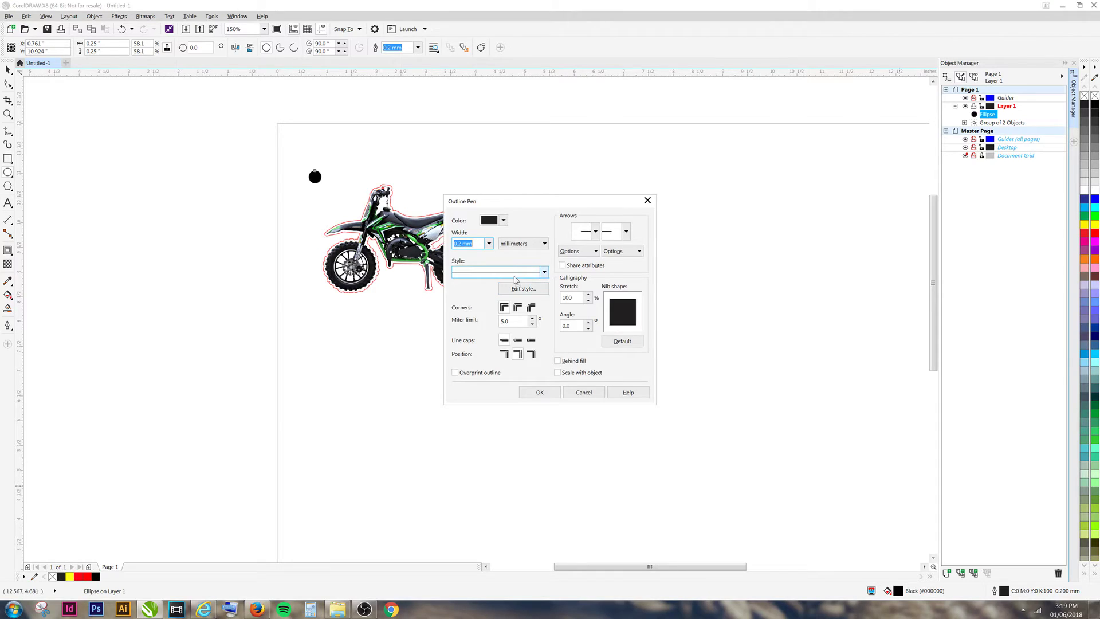
click(489, 245)
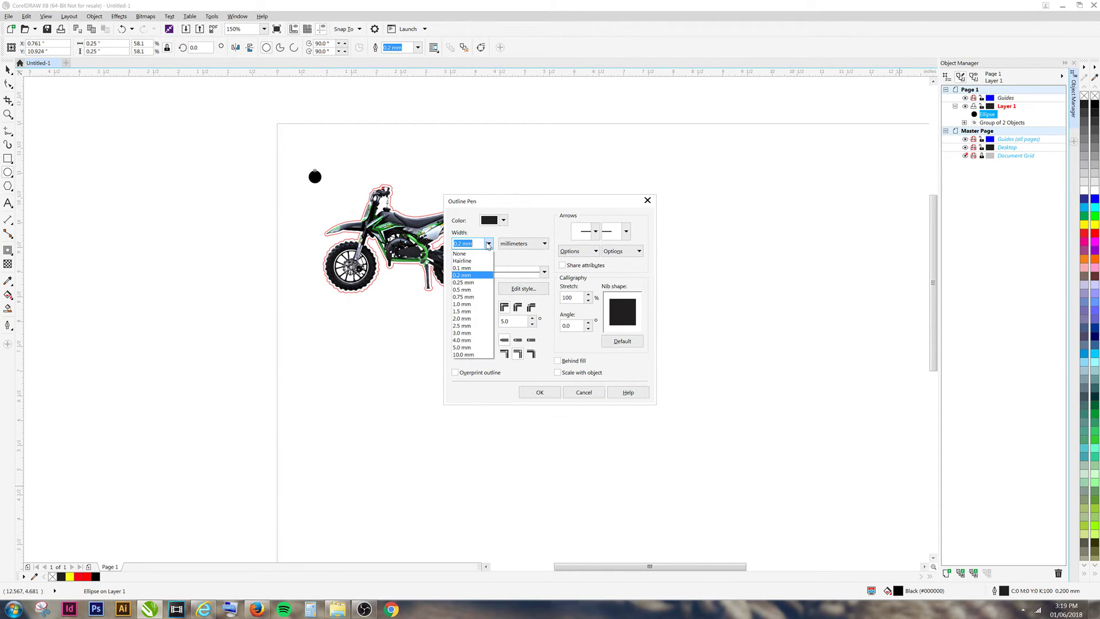
click(479, 261)
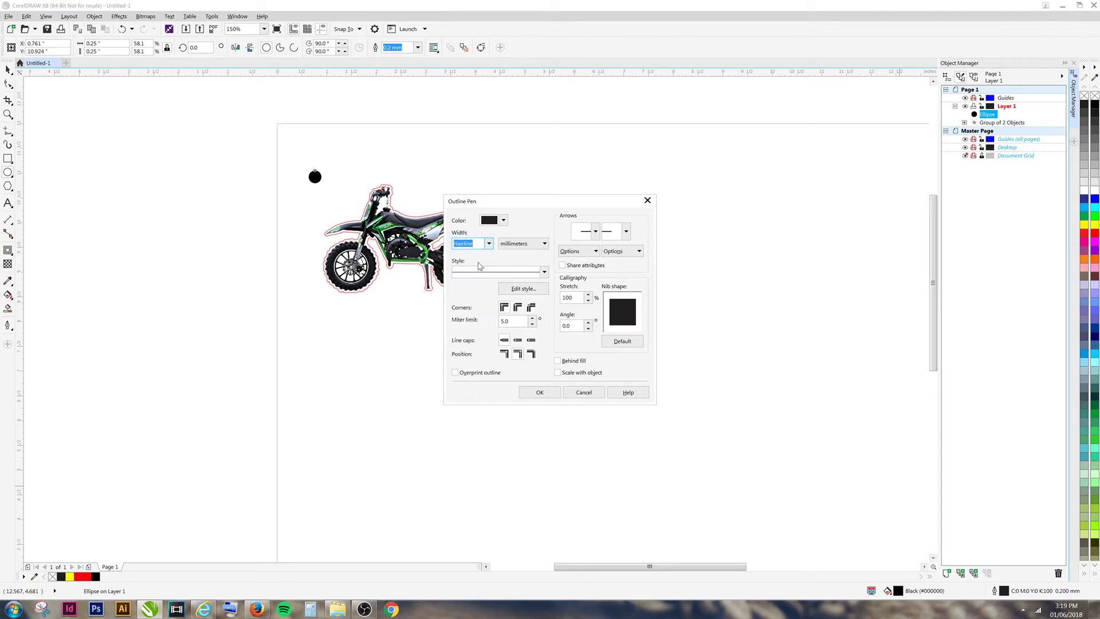
click(503, 222)
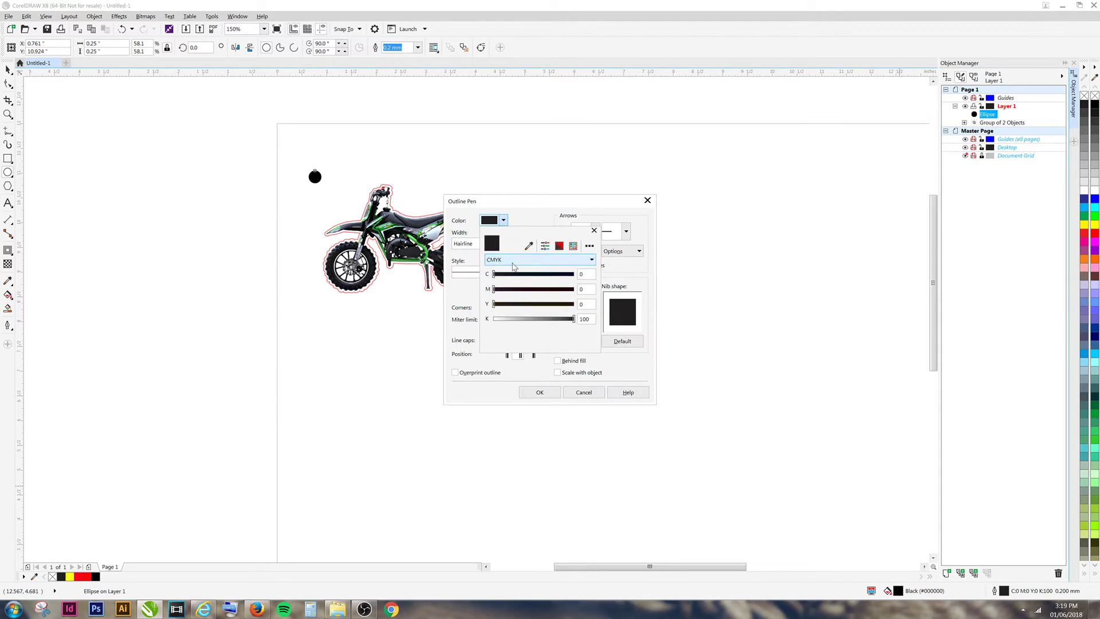
click(512, 260)
click(509, 284)
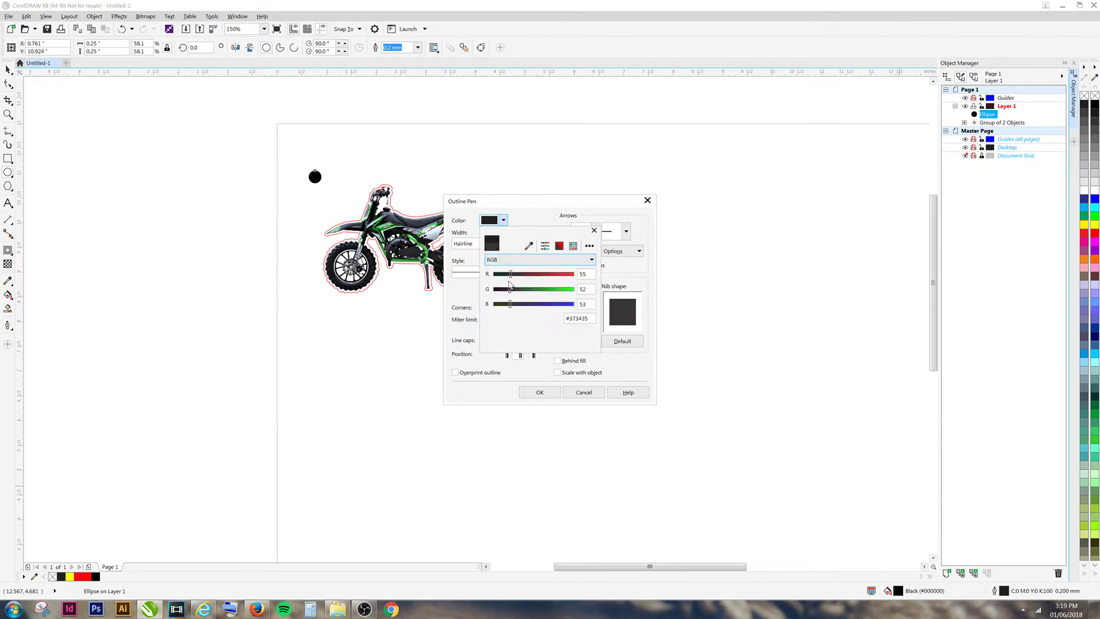
drag(510, 277, 491, 286)
click(494, 289)
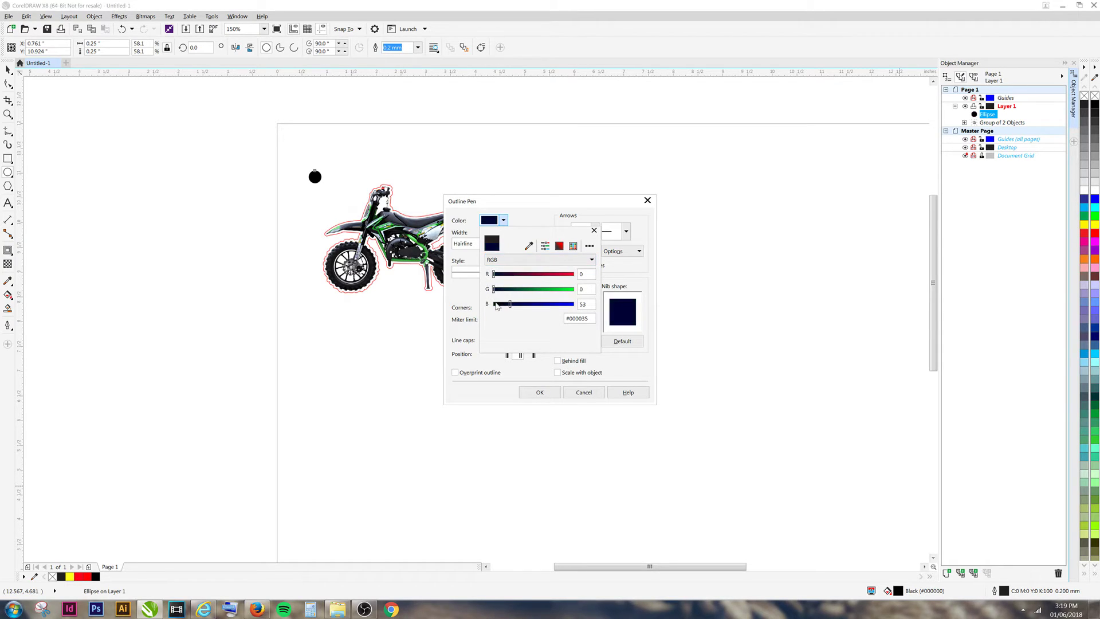
click(521, 383)
click(534, 393)
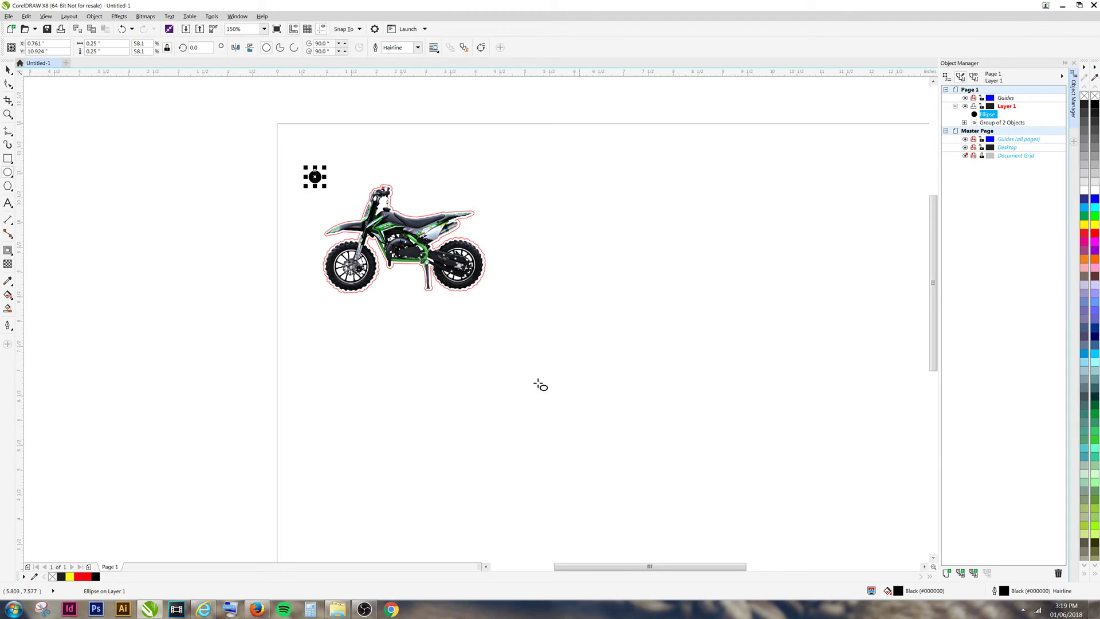
Copy the black circle to the page's bottom-left corner
click(9, 71)
click(54, 74)
scroll(326, 235, down, 3)
scroll(345, 254, up, 3)
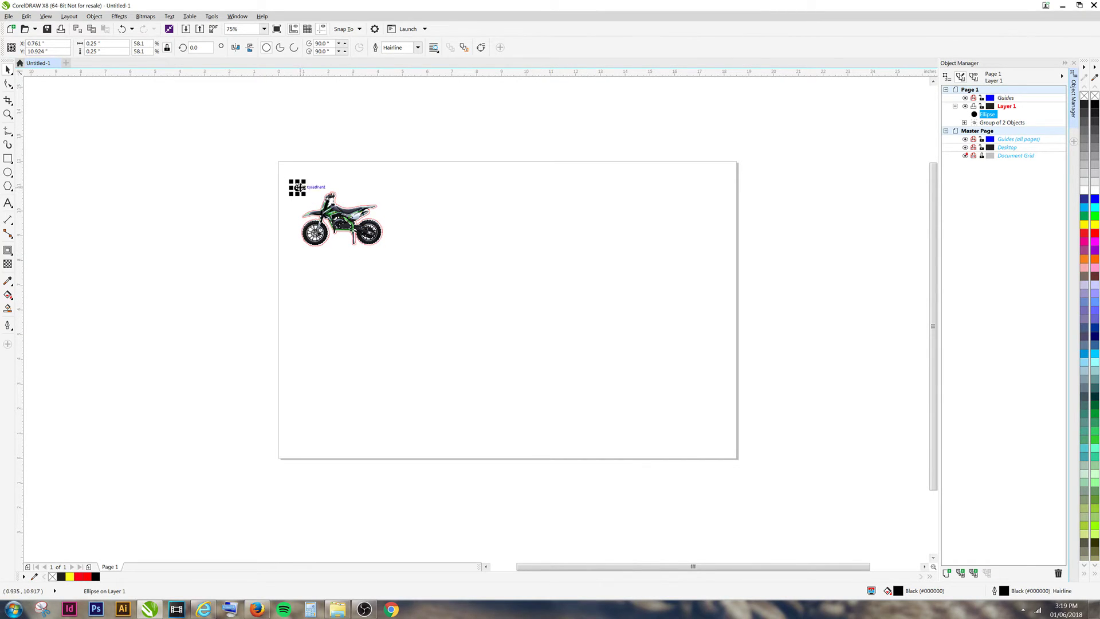
click(240, 175)
click(296, 190)
drag(296, 189, 293, 437)
key(Escape)
drag(297, 186, 293, 443)
click(319, 459)
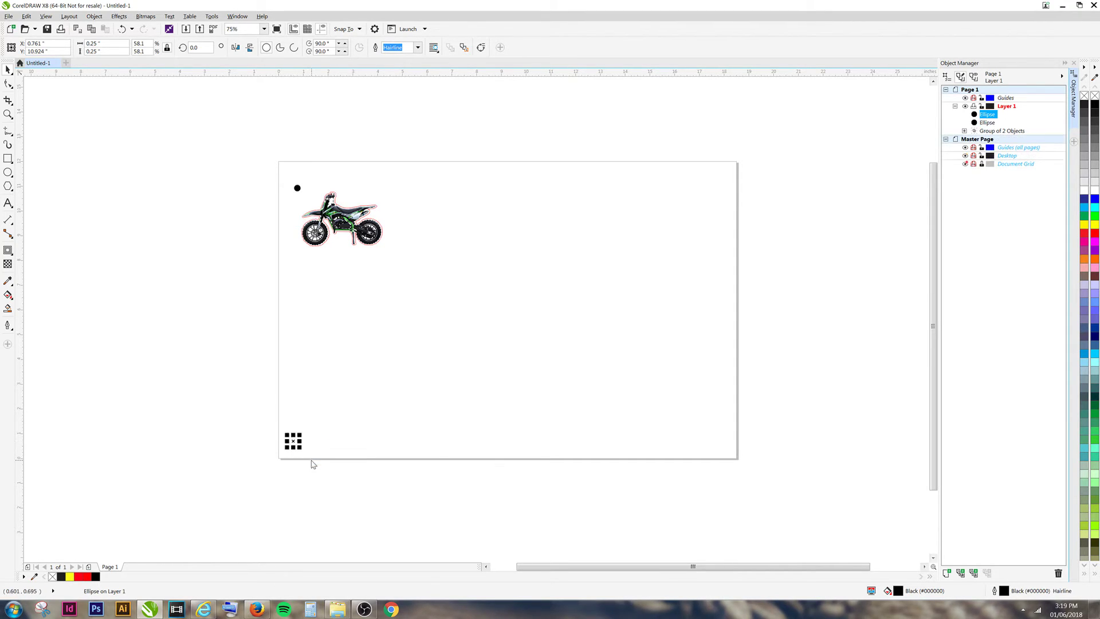
Copy both left circles across to the page's right side, making four corner circles
shift+click(297, 189)
drag(297, 189, 716, 181)
click(726, 200)
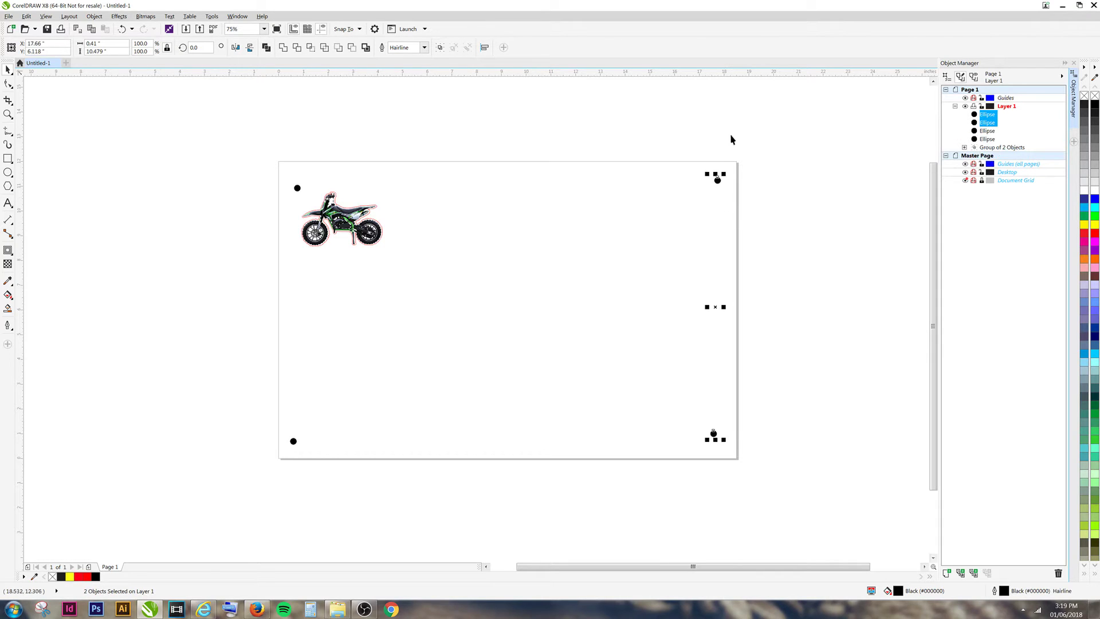
click(473, 128)
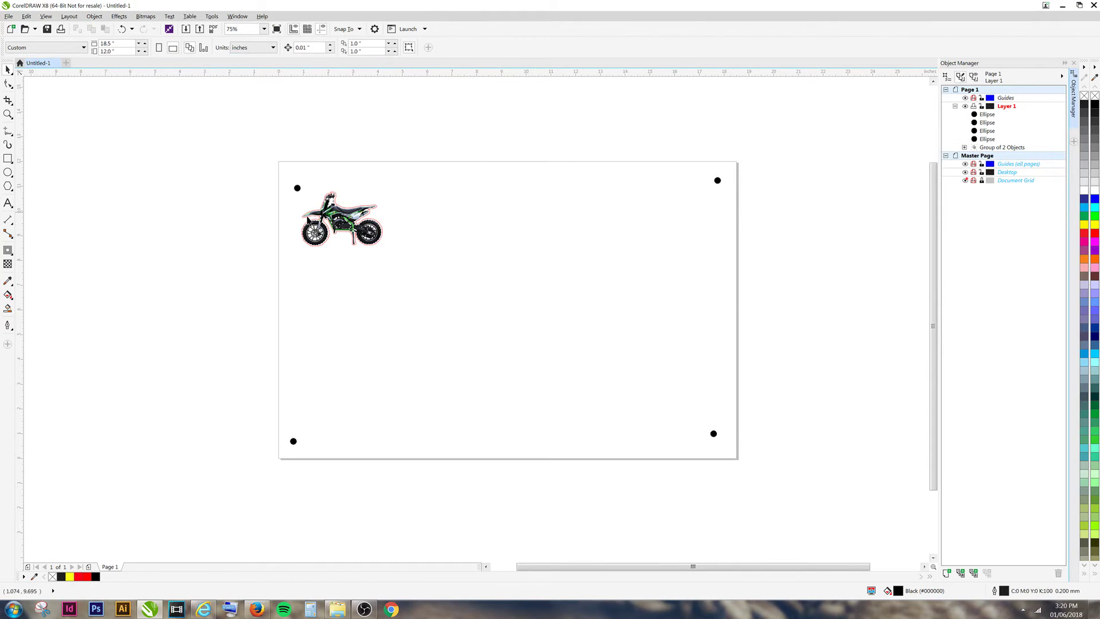
scroll(355, 213, up, 5)
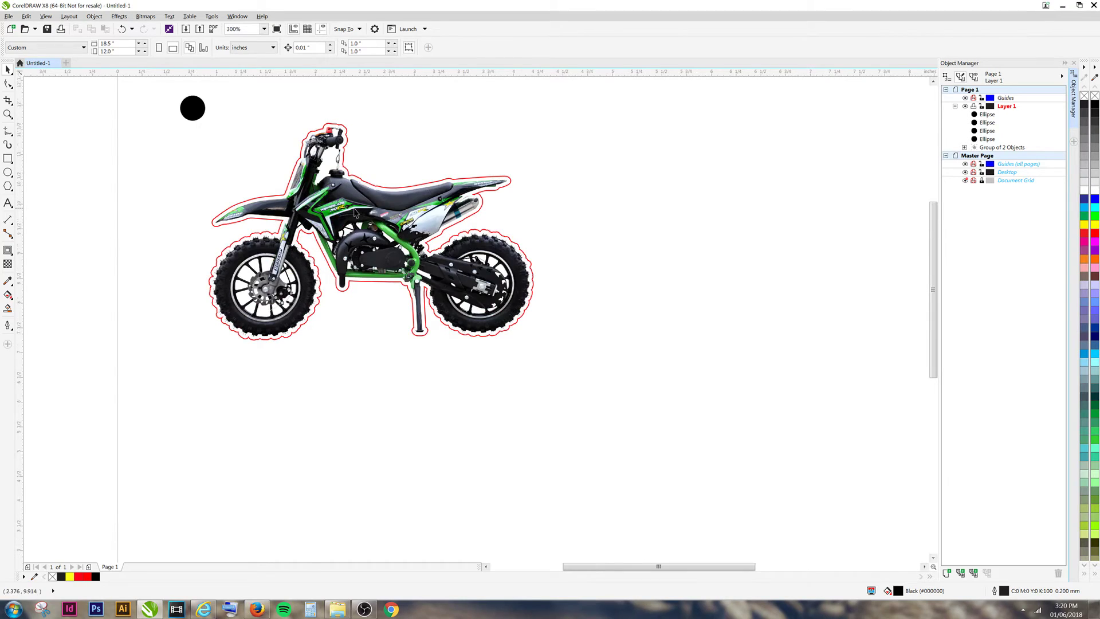
Expand the motorbike's Group of 2 Objects in Object Manager to show Curve and Bitmap, then deselect
scroll(355, 213, down, 2)
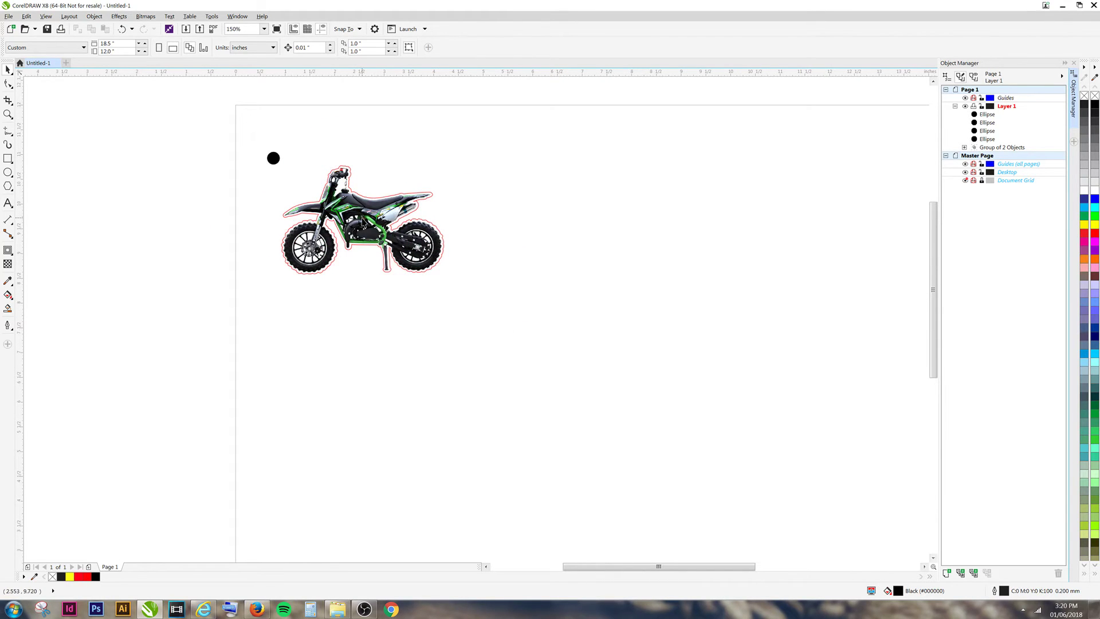
click(360, 271)
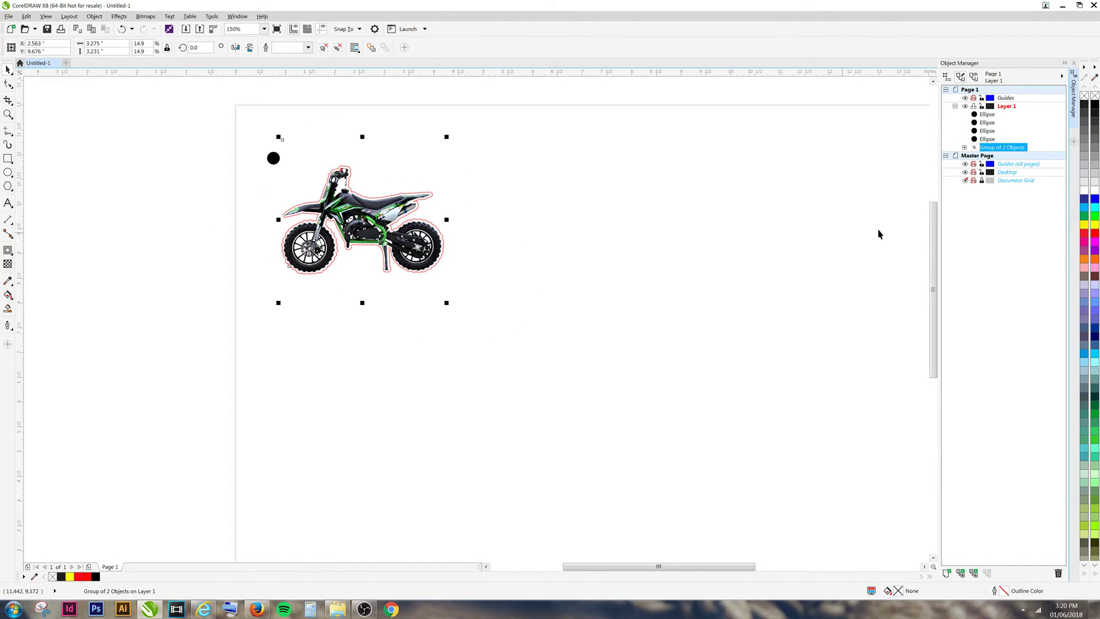
click(964, 155)
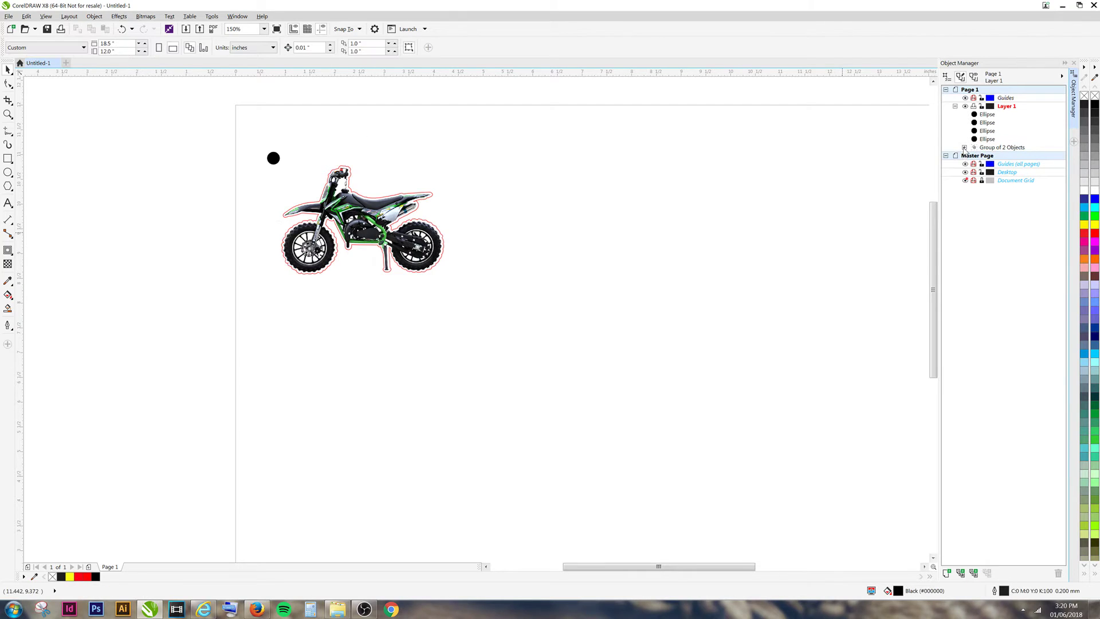
click(964, 148)
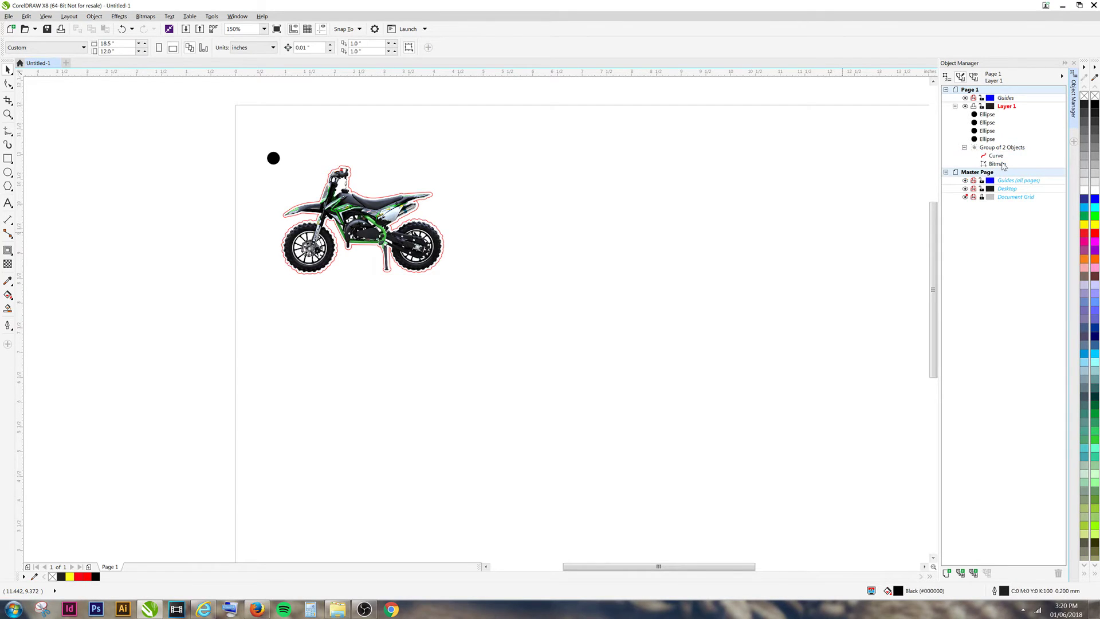
click(997, 163)
click(863, 172)
Open the motorbike bitmap in Corel PHOTO-PAINT with Edit Bitmap and close the Hints docker
click(998, 164)
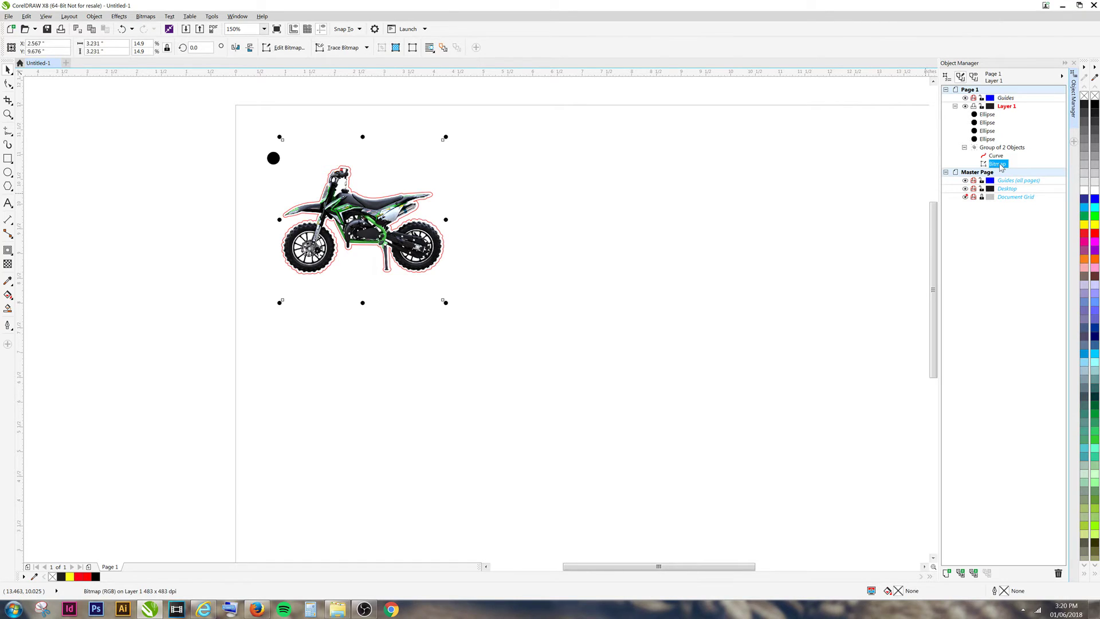
click(286, 49)
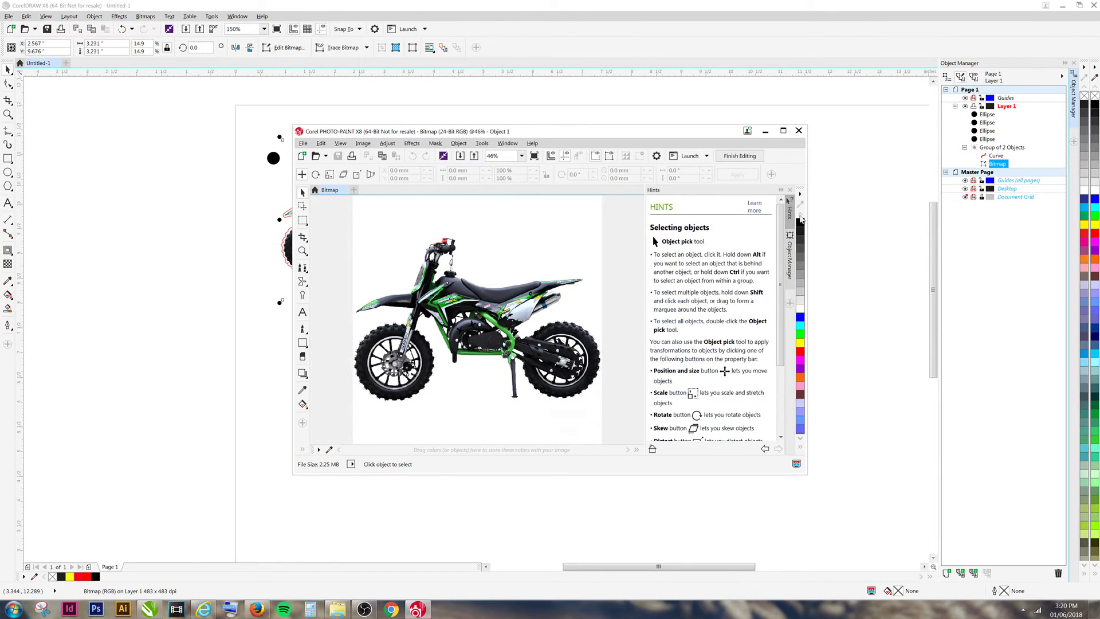
click(790, 191)
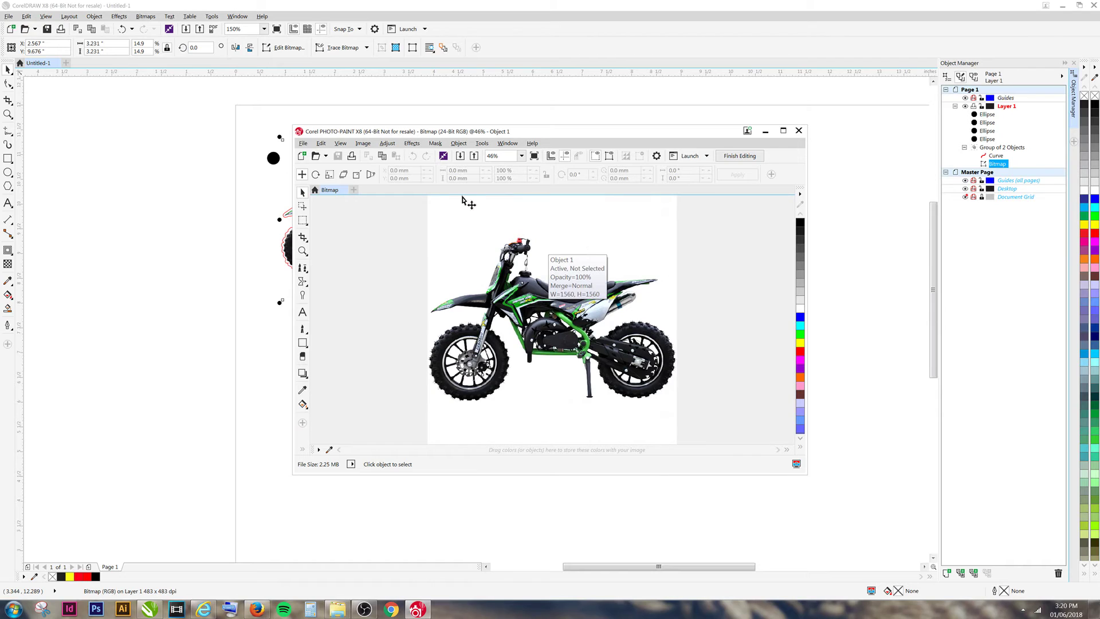
click(503, 146)
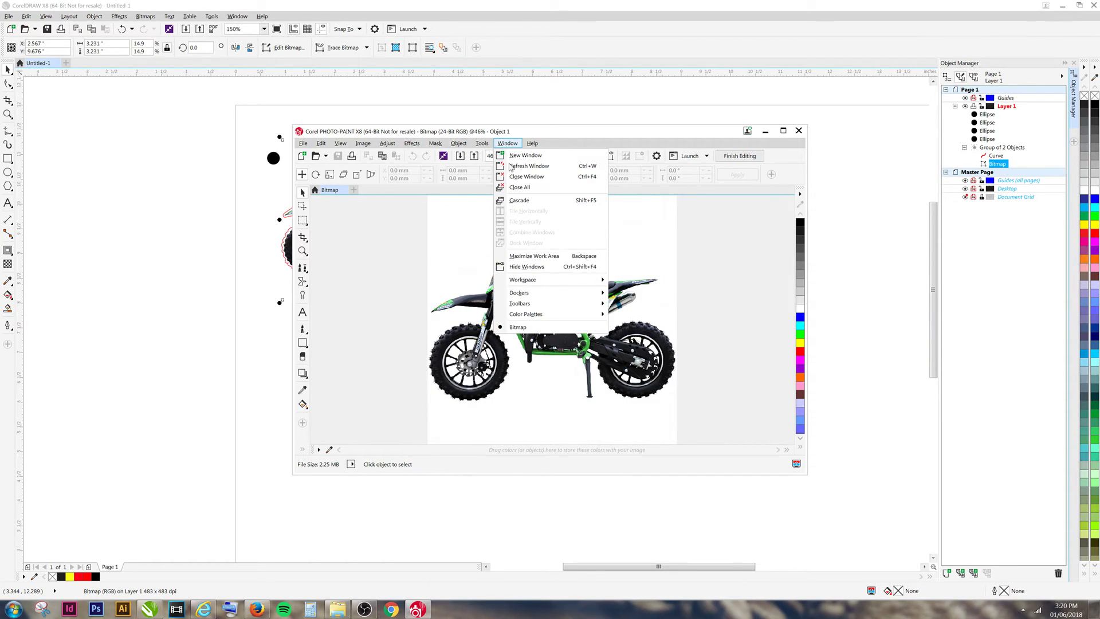
Select Object 1, delete its white background using a Magic Wand mask, and save back to CorelDRAW
mouse_move(592, 300)
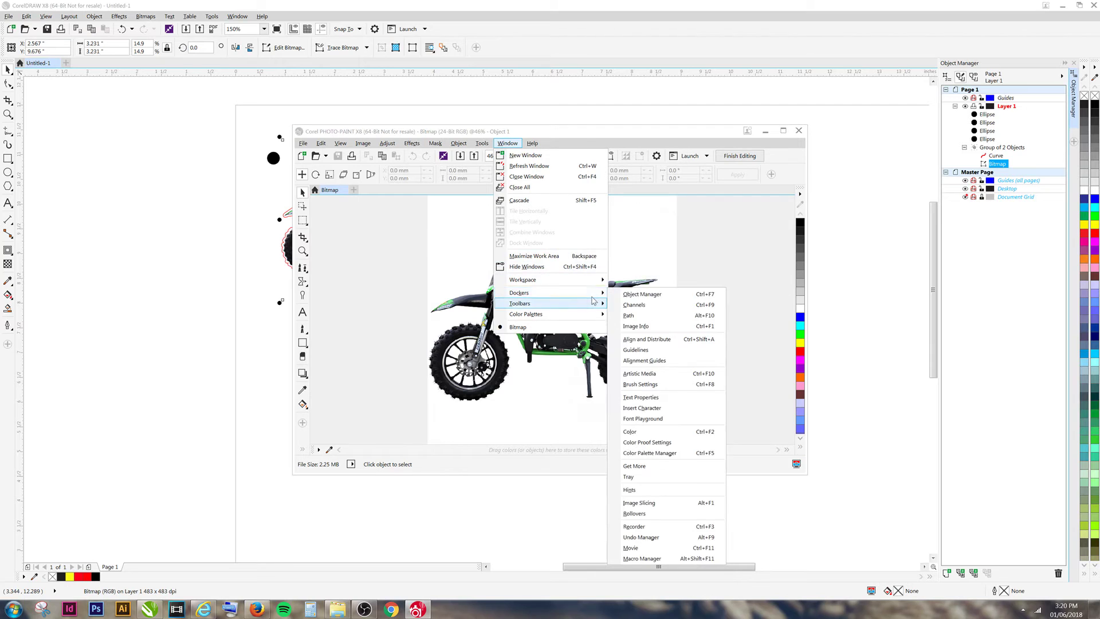
click(643, 295)
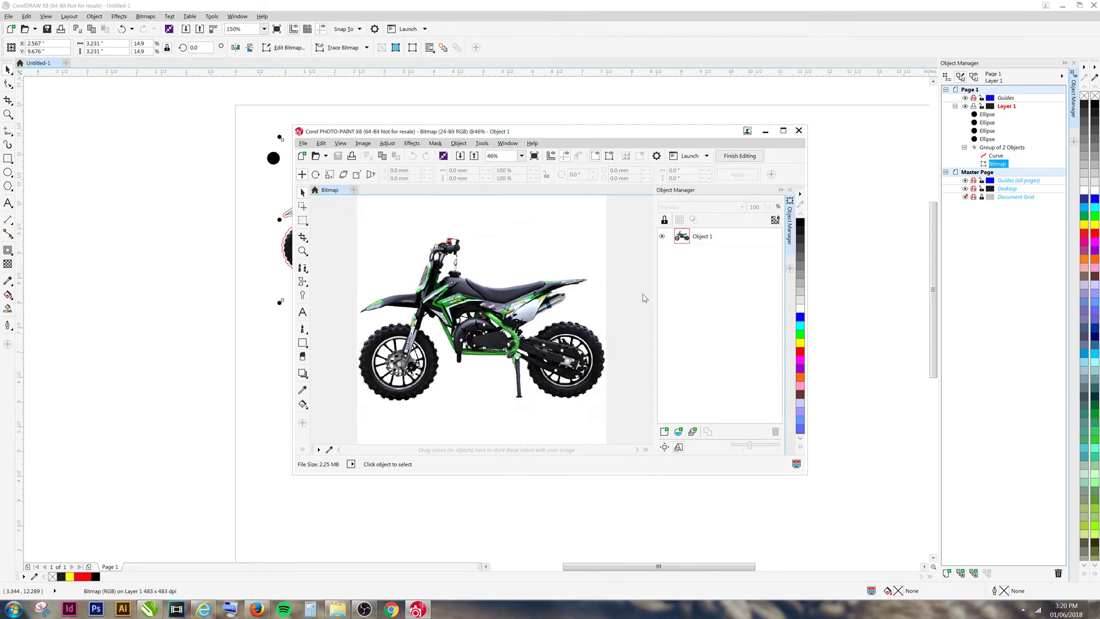
click(732, 242)
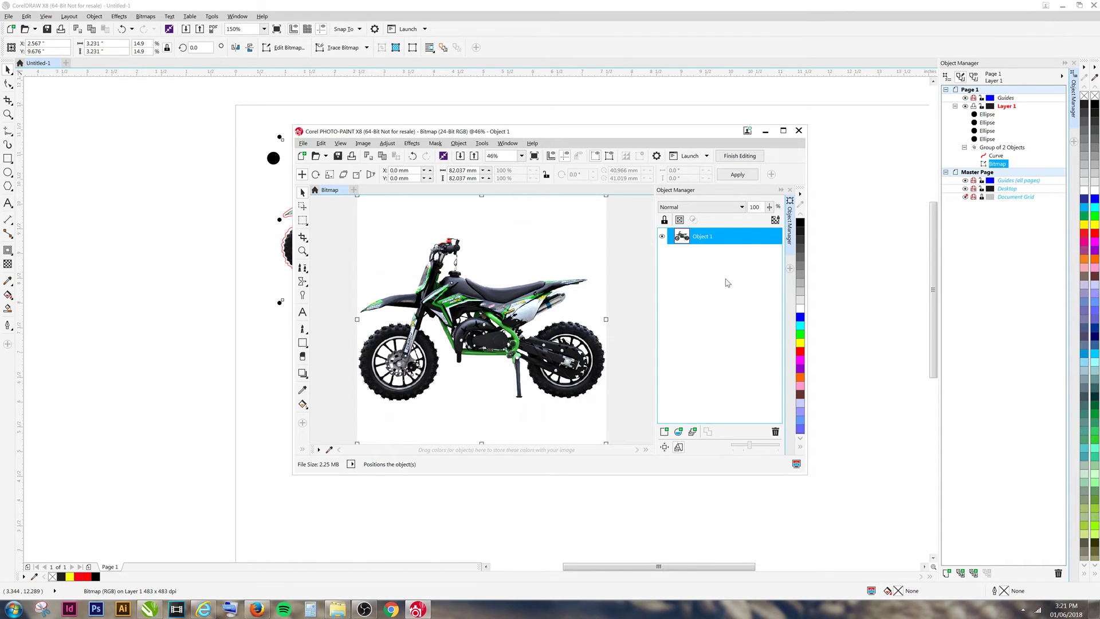
click(305, 223)
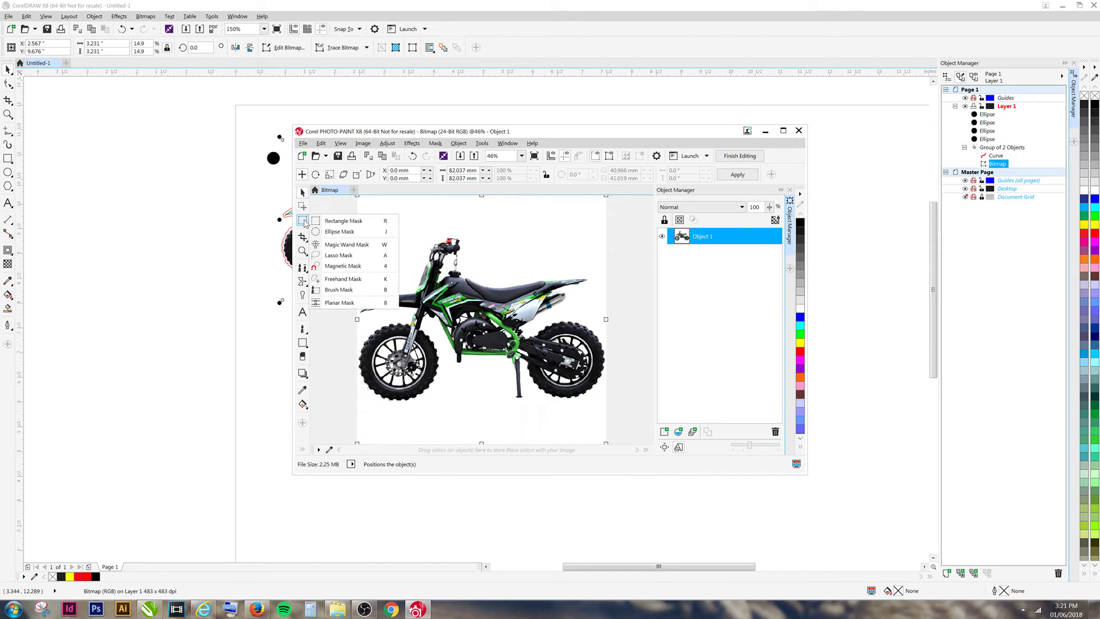
click(367, 250)
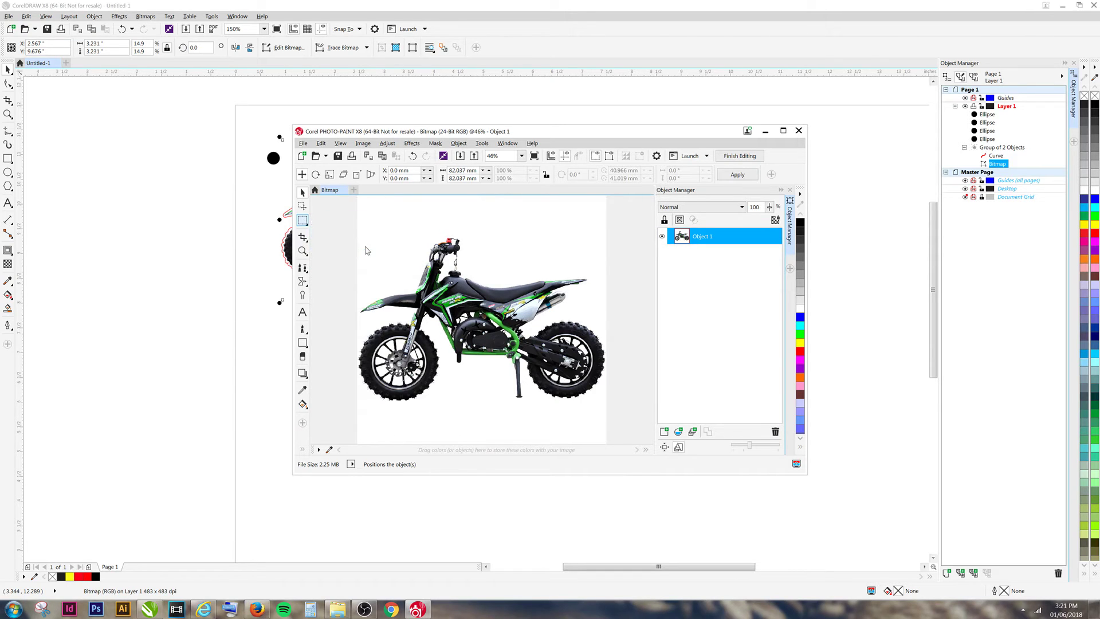
click(414, 218)
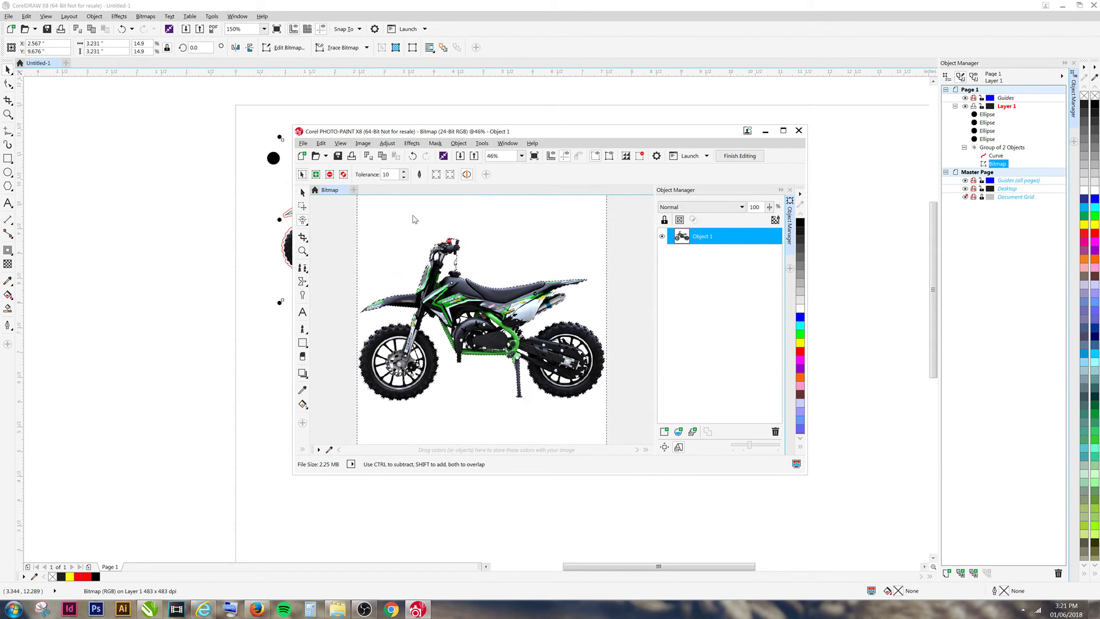
right_click(414, 218)
click(444, 278)
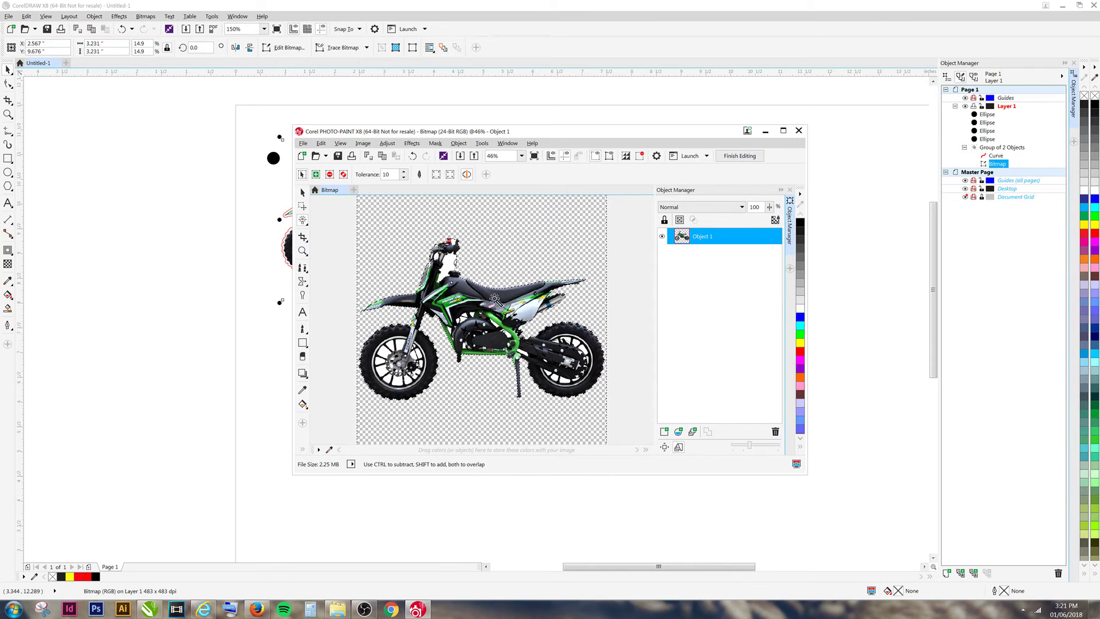
click(739, 155)
click(507, 328)
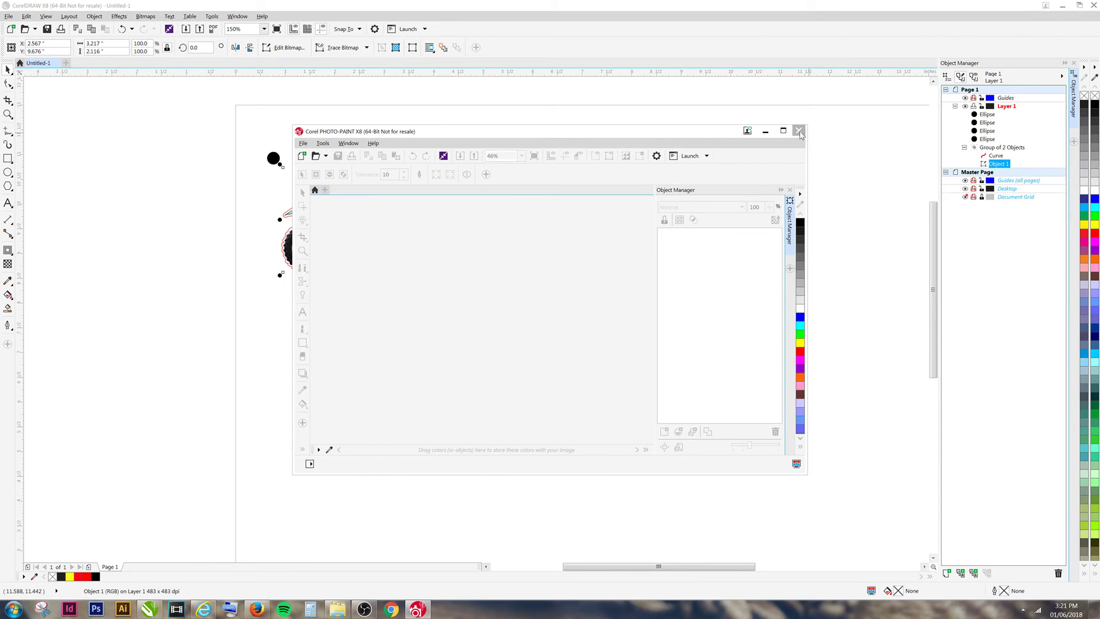
Close PHOTO-PAINT and deselect the now transparent-background bike bitmap in CorelDRAW
click(799, 132)
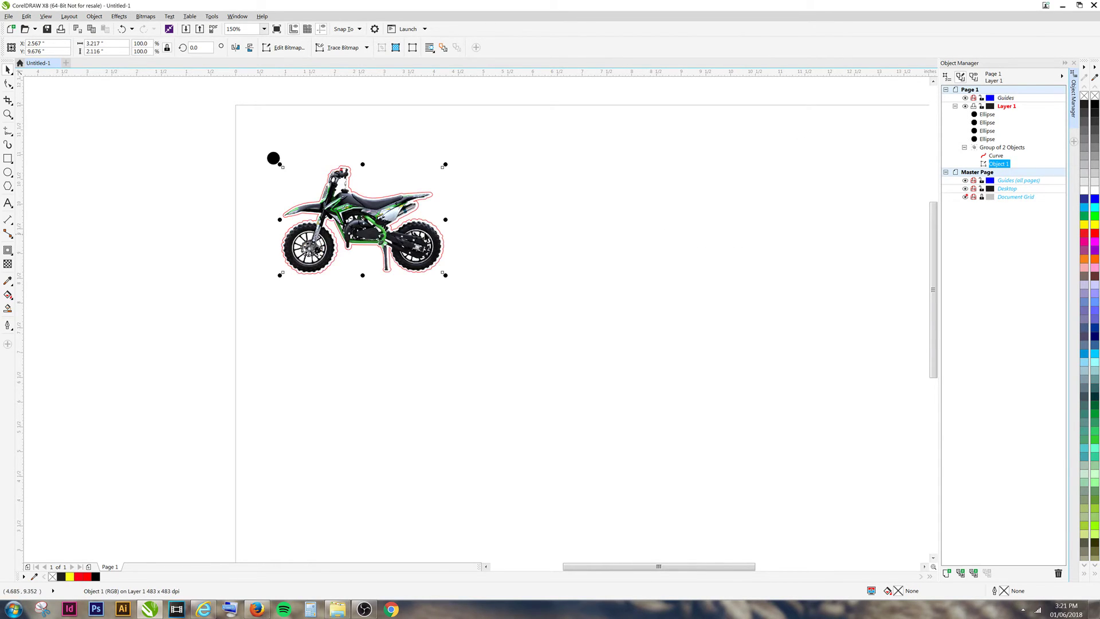
click(662, 268)
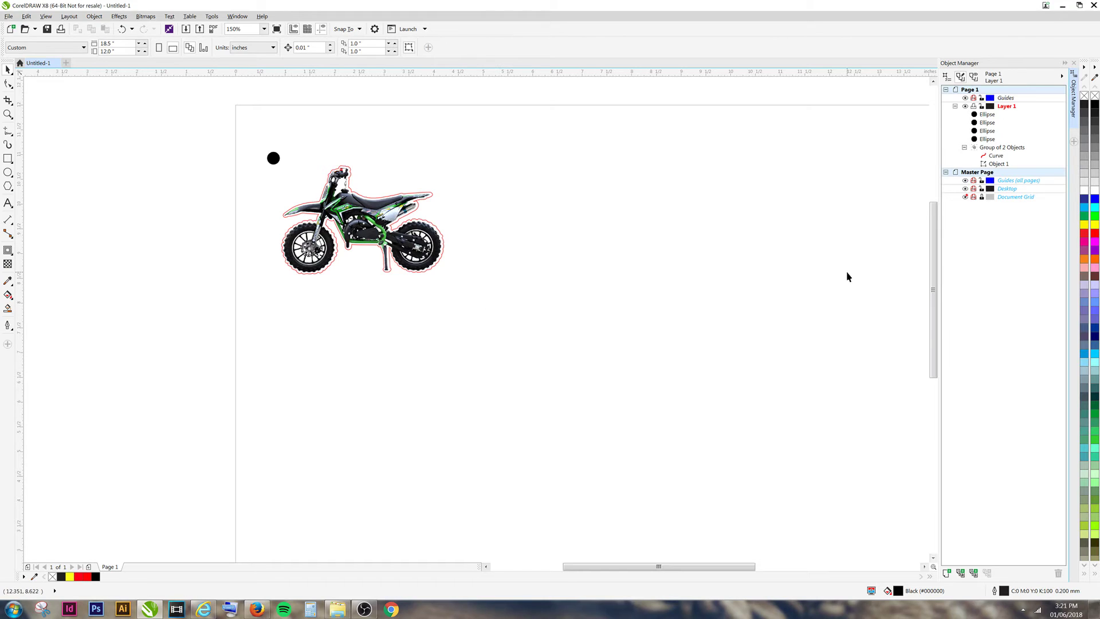
Add a 0.2" outside contour around the bike's outline curve with a blue outline colour
click(996, 156)
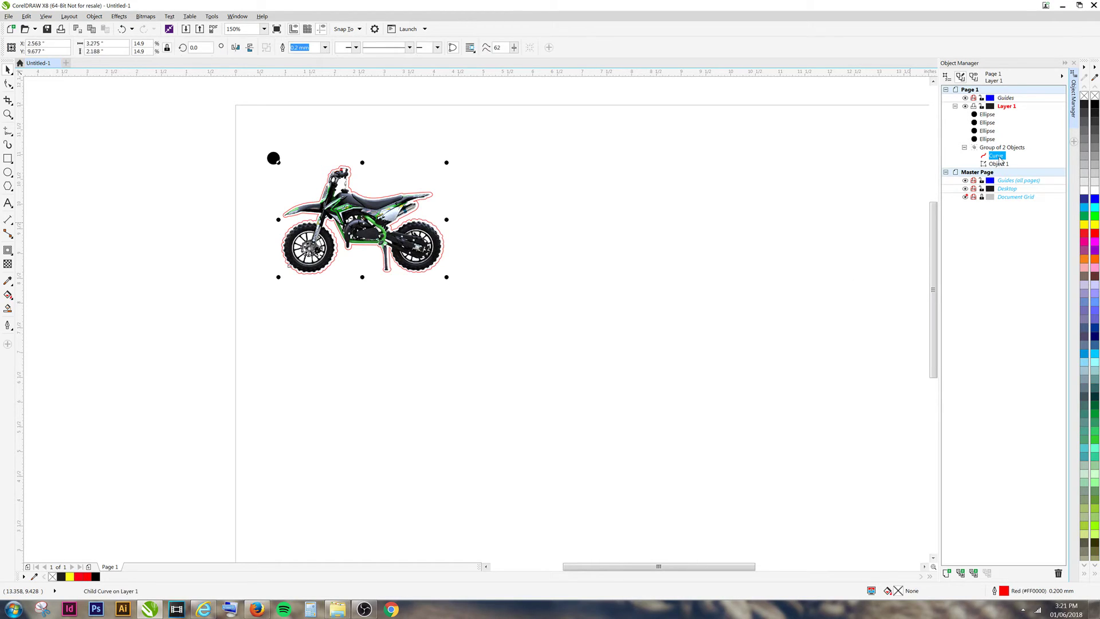
click(10, 254)
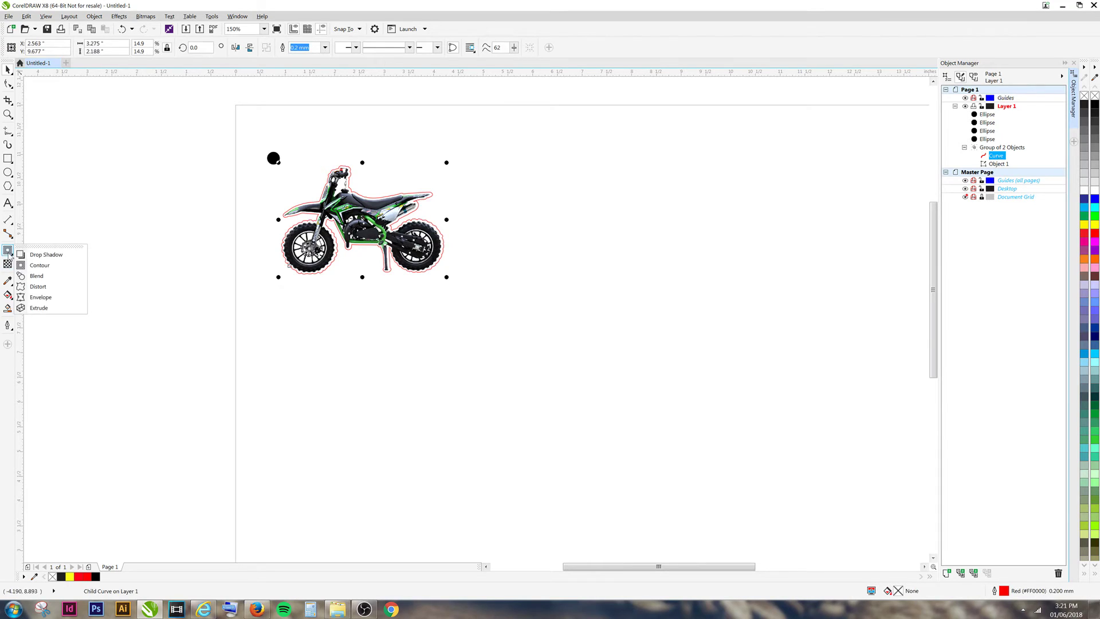
click(39, 265)
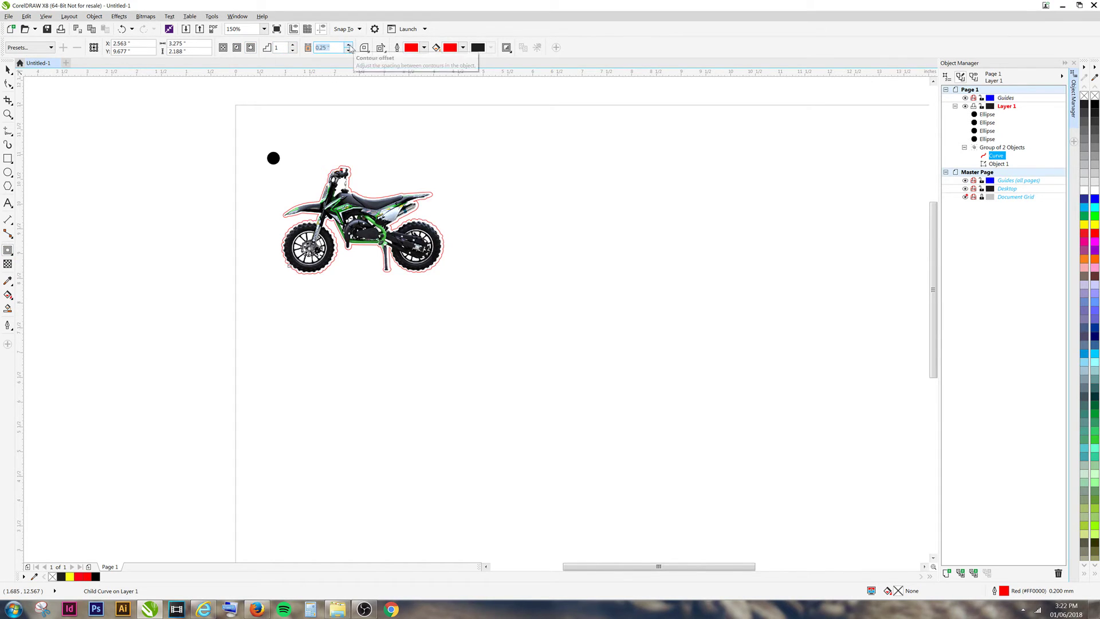
click(349, 46)
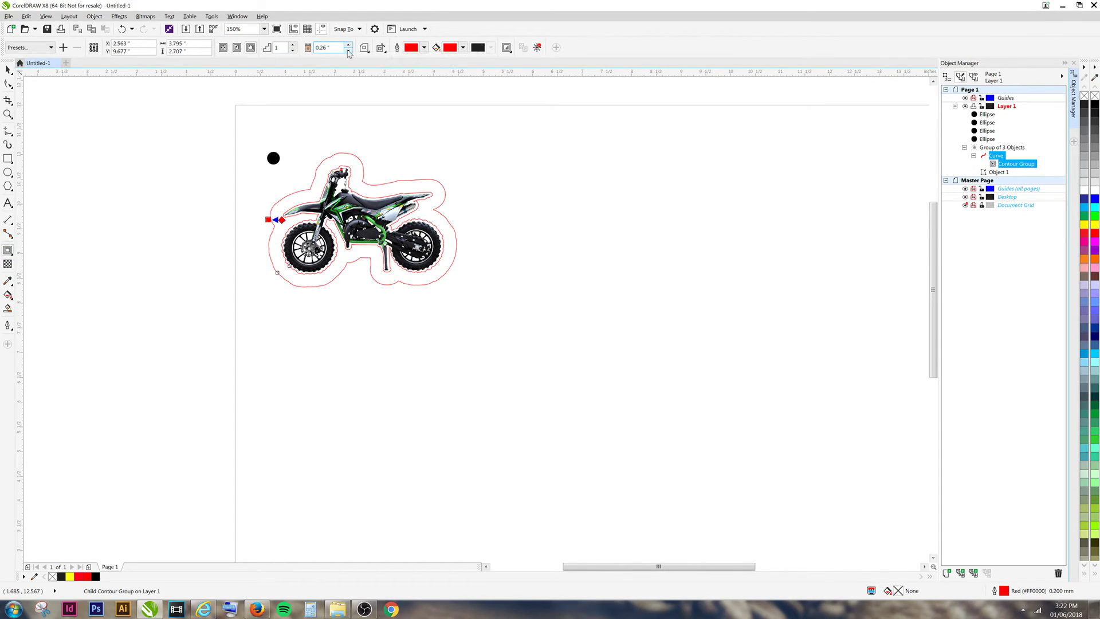
key(BackSpace)
text(.2)
key(Return)
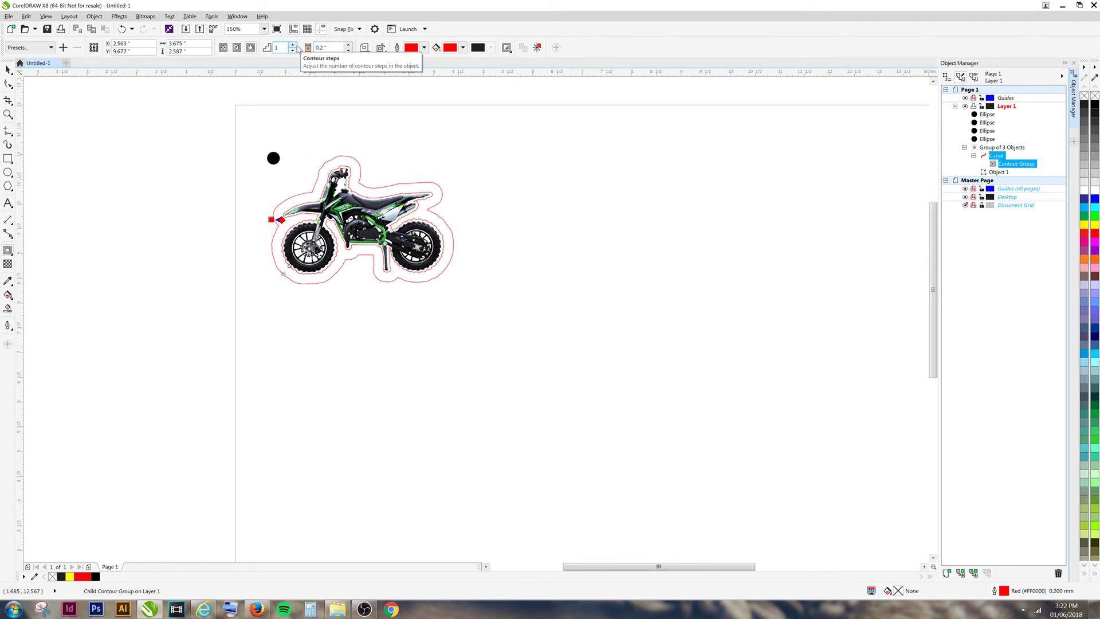
click(424, 47)
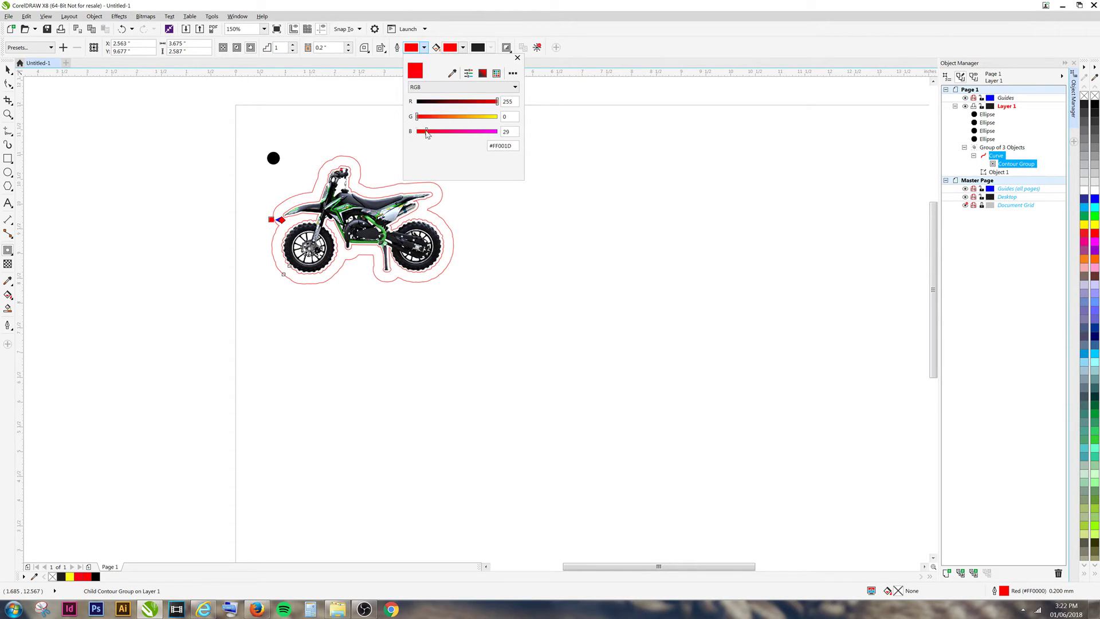
drag(427, 133, 405, 103)
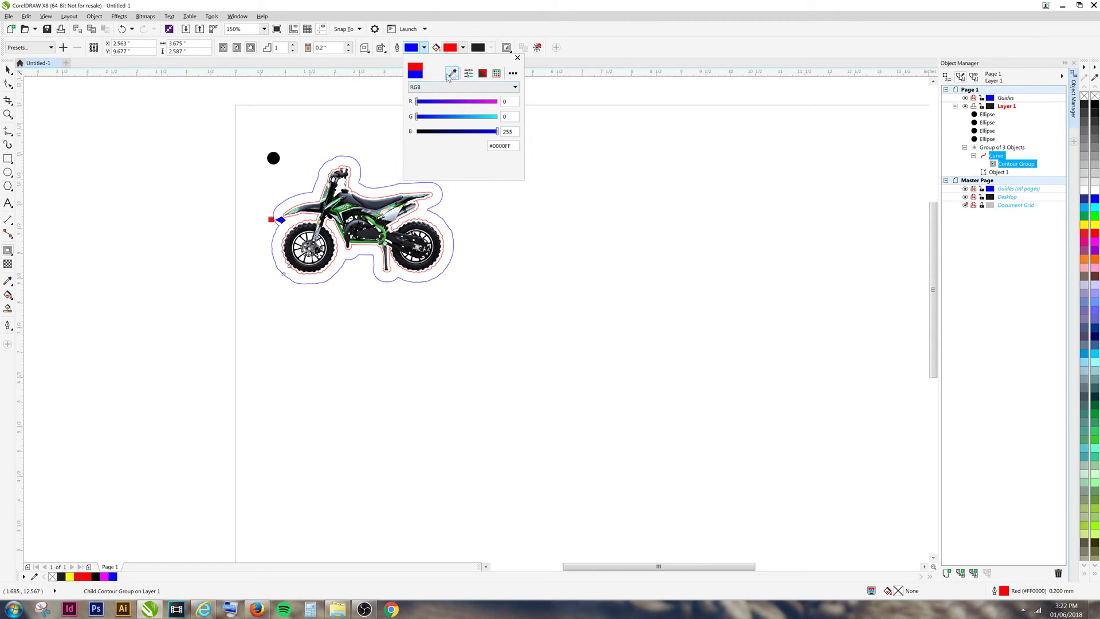
click(643, 41)
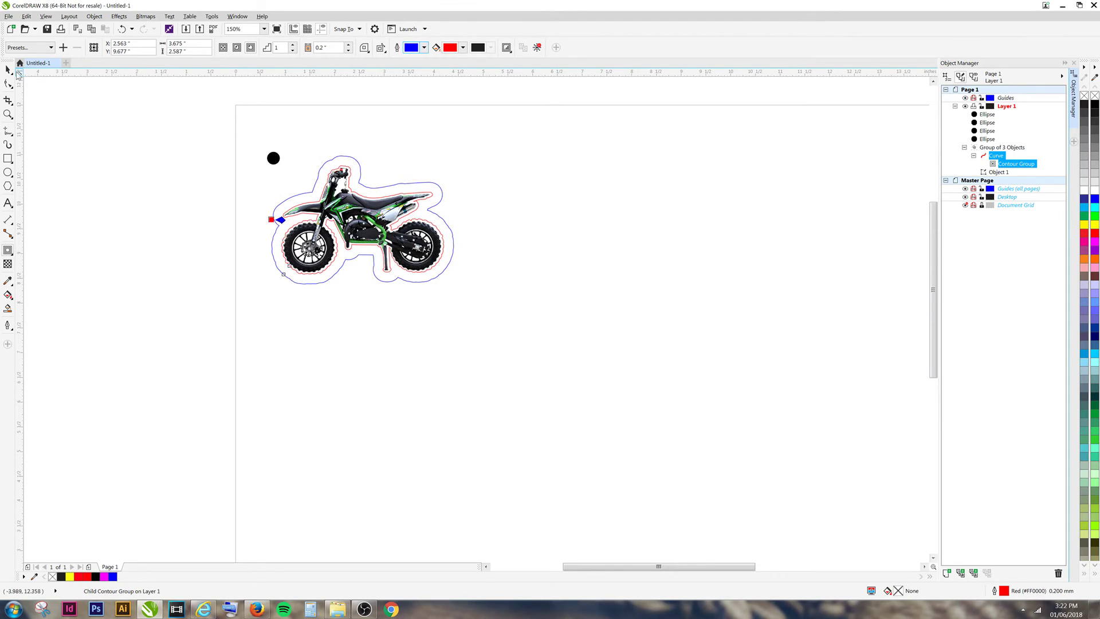
Break the contour apart into a Group of 3 Objects, then select the motorbike group
click(8, 69)
click(130, 288)
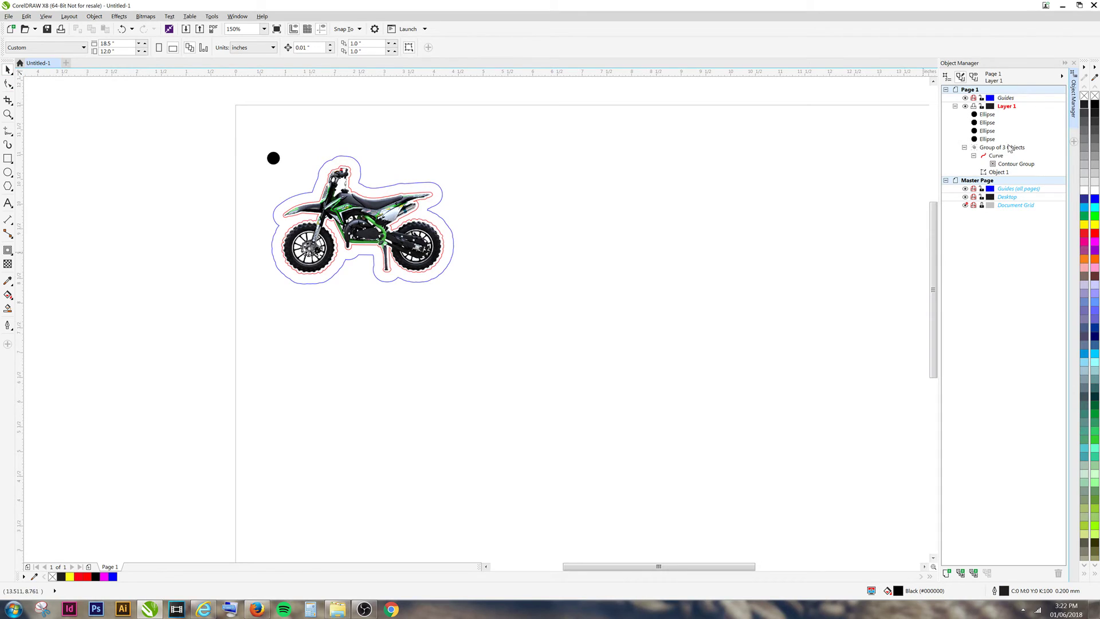
right_click(1002, 165)
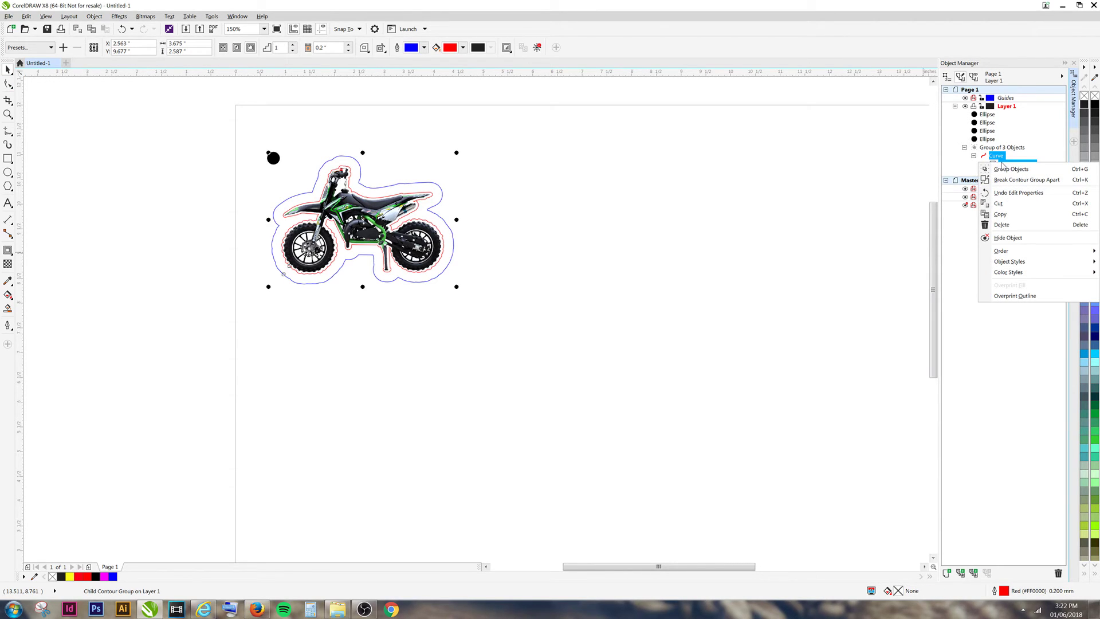
click(1011, 183)
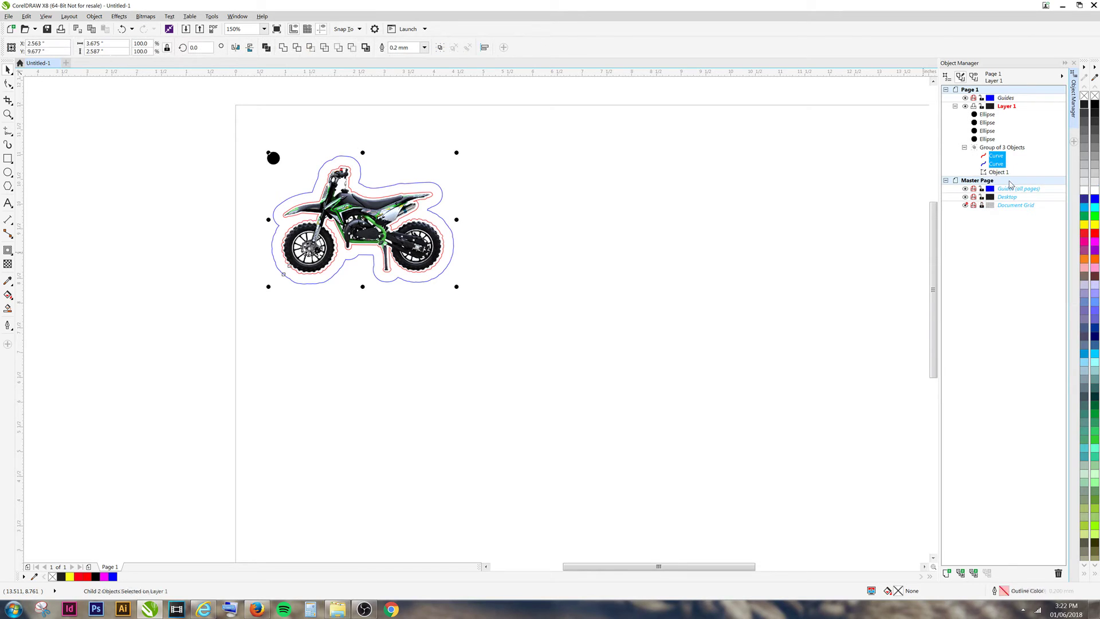
click(964, 148)
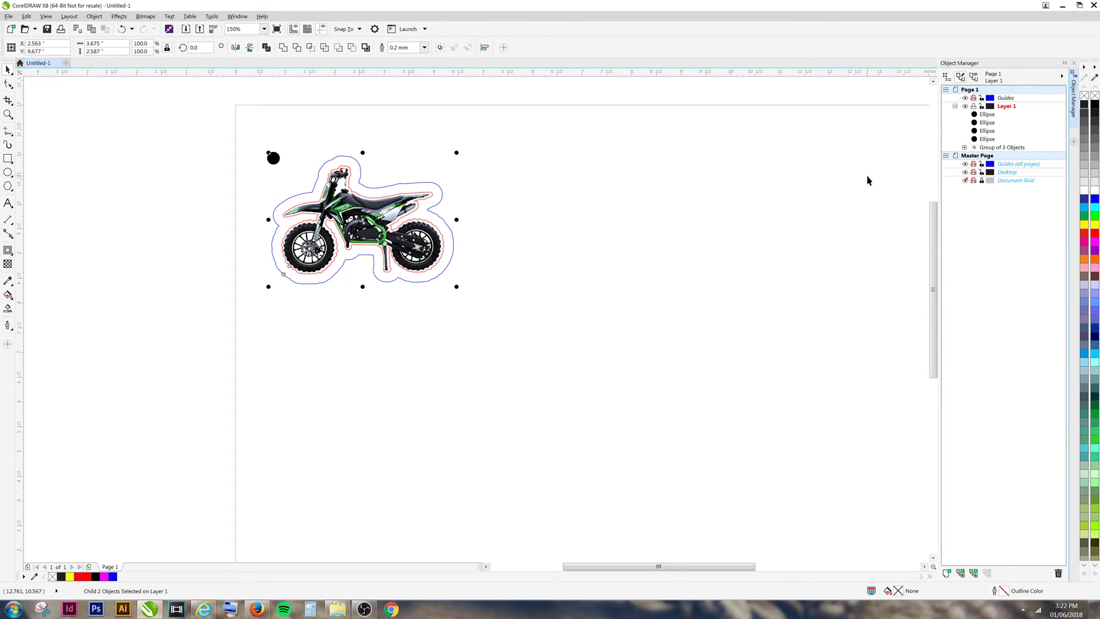
click(868, 179)
click(1004, 148)
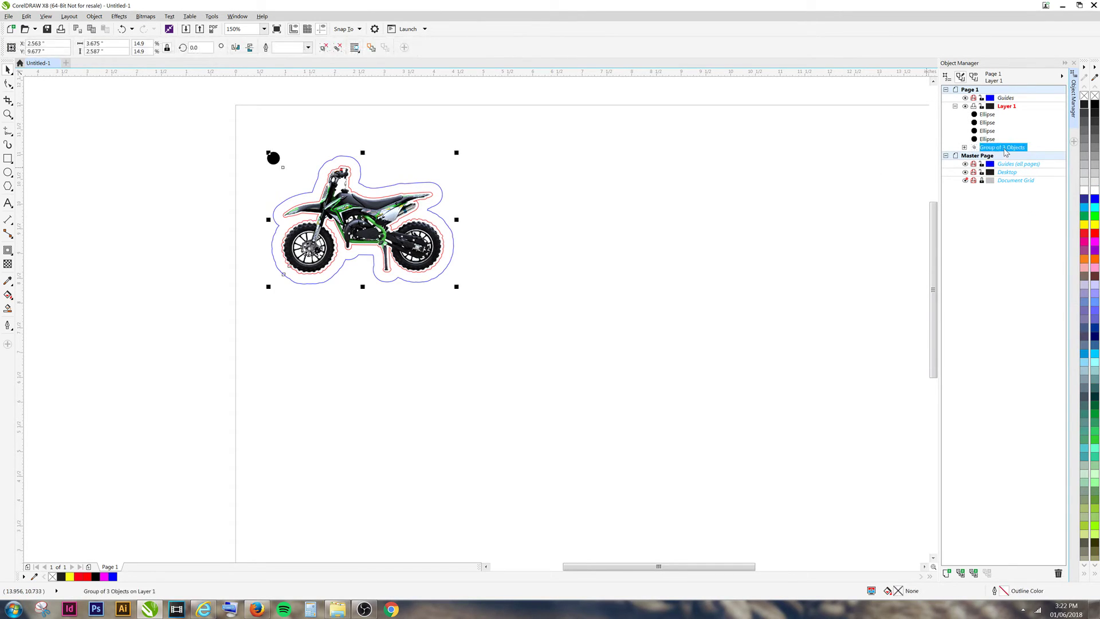
scroll(407, 234, down, 3)
scroll(410, 237, up, 2)
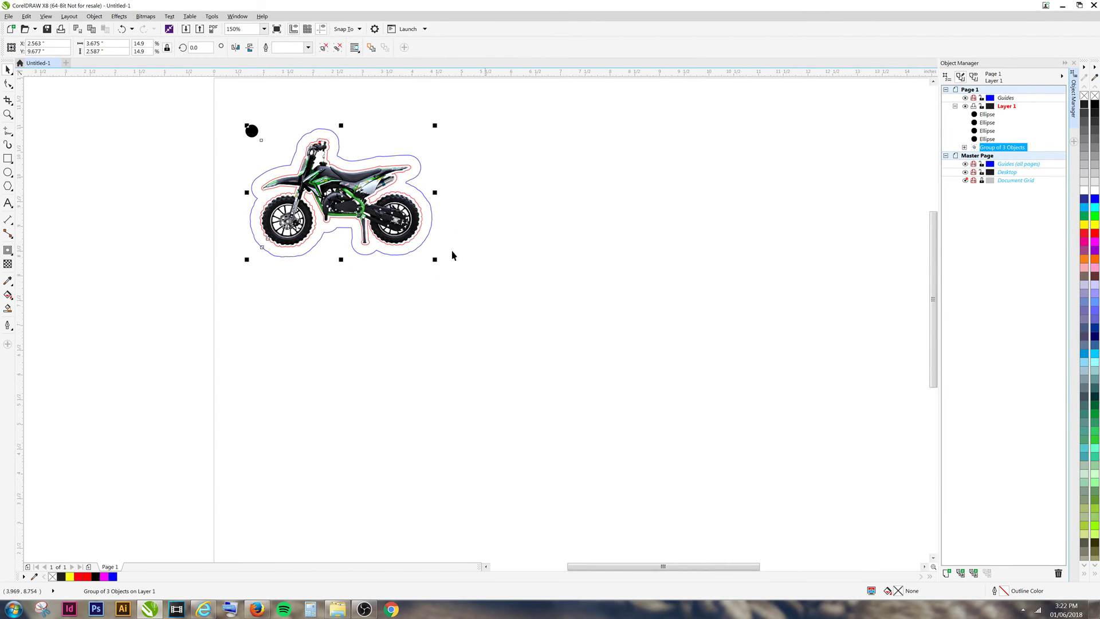
scroll(457, 209, down, 2)
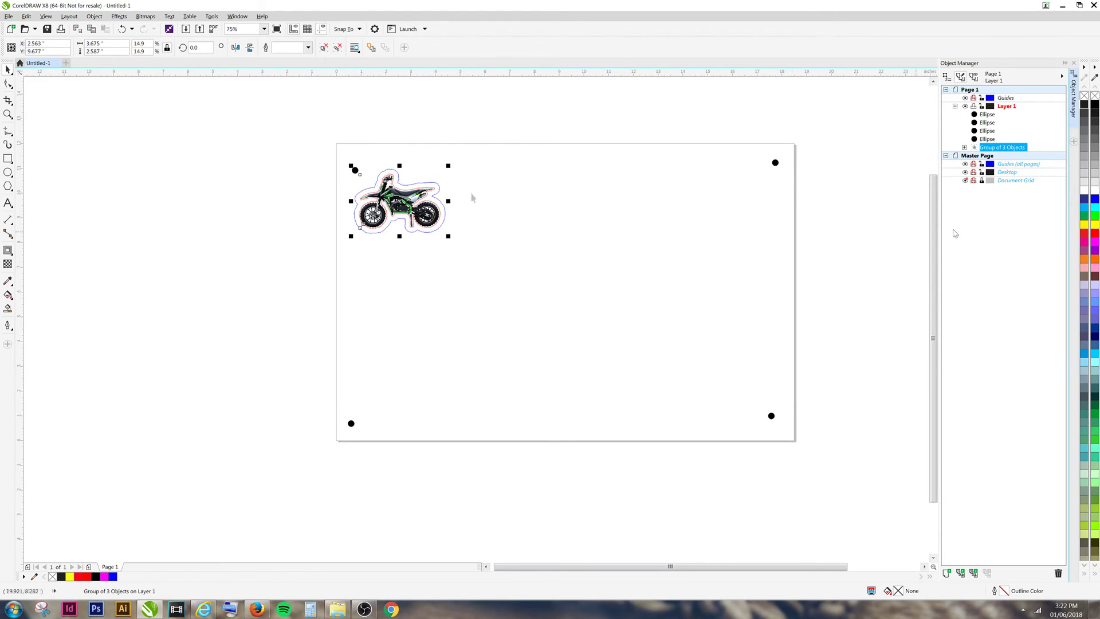
Use Step and Repeat to add 3 sticker copies to the right, 0.25" spacing between objects
click(26, 16)
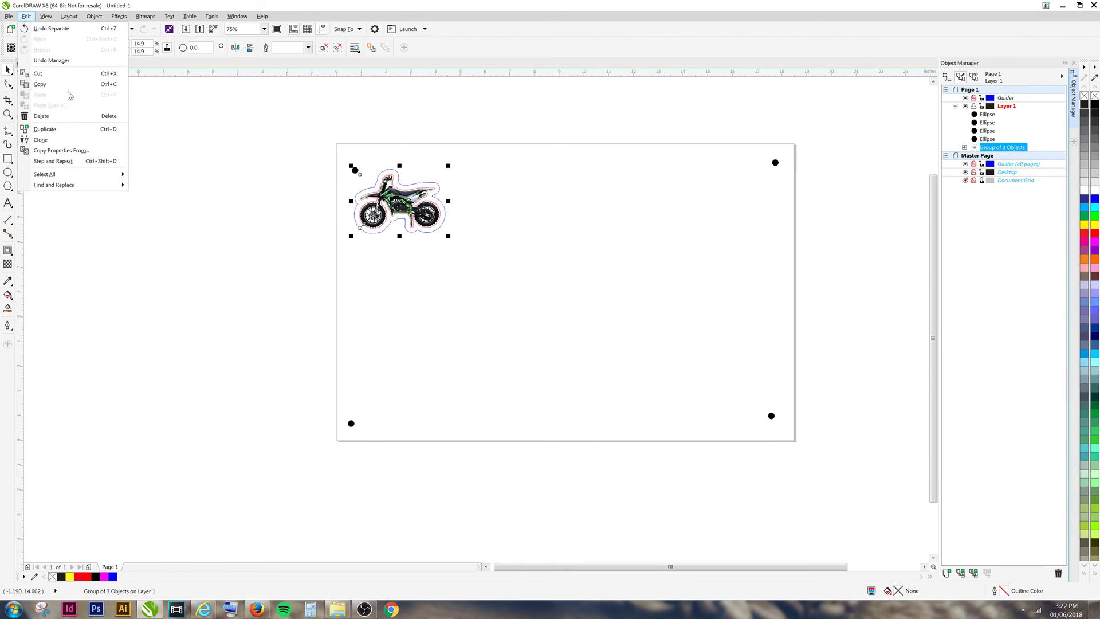
click(93, 162)
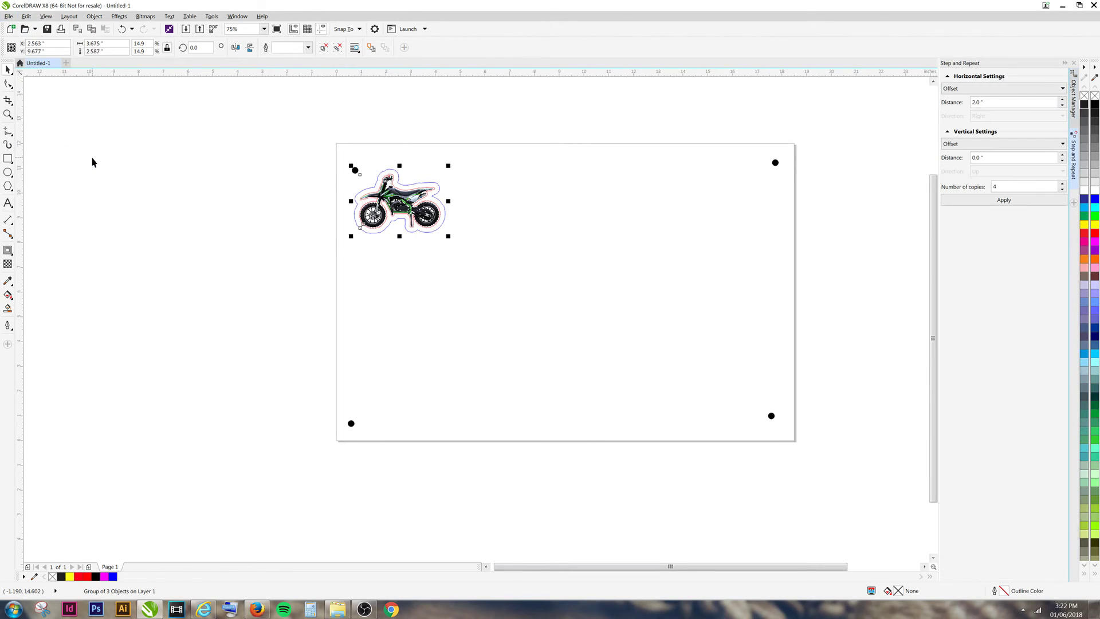
click(996, 89)
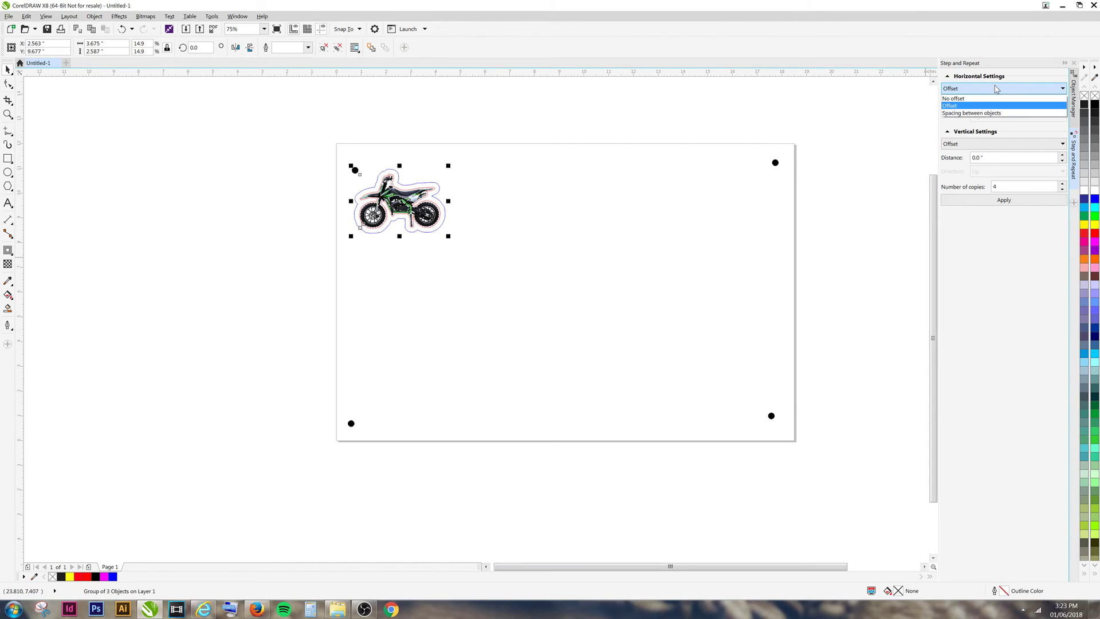
click(990, 114)
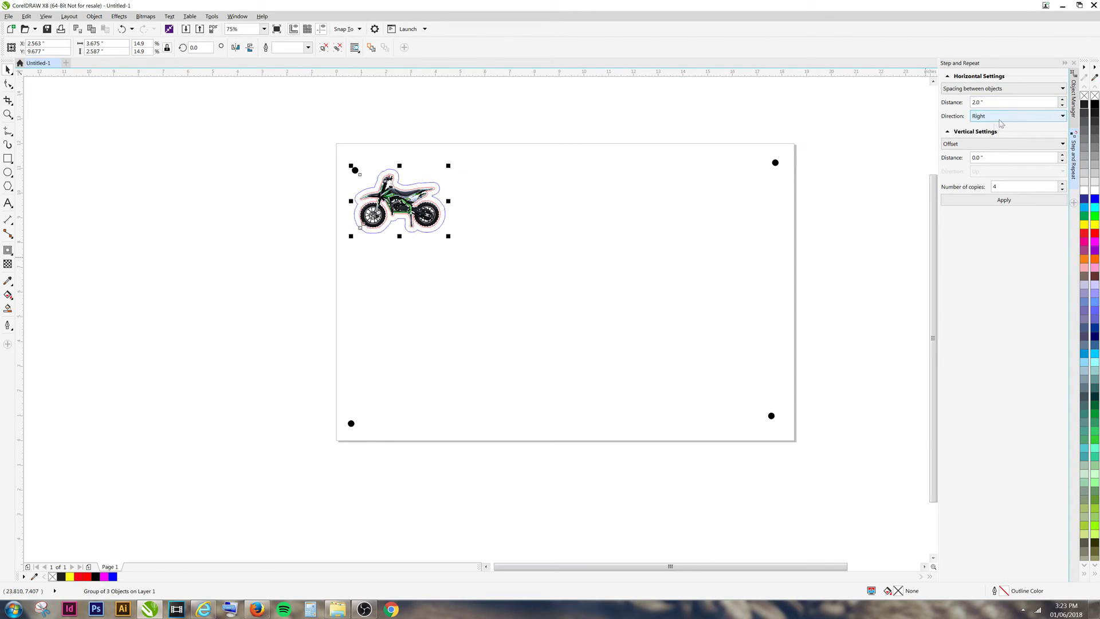
click(987, 103)
text(.25)
click(1015, 185)
text(3)
click(1000, 199)
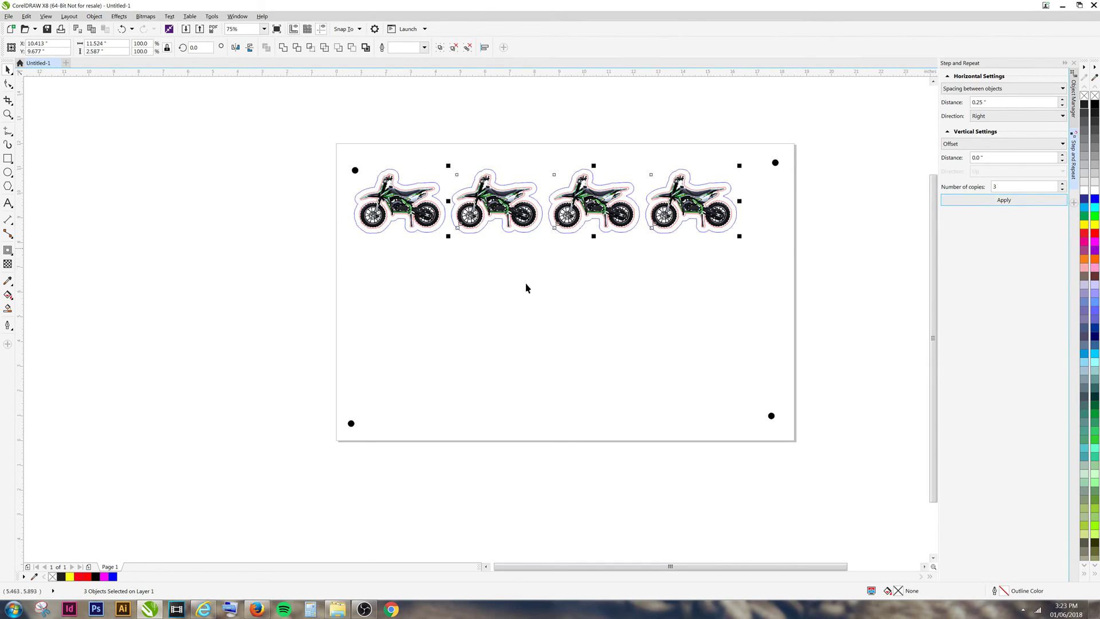
Select all four motorbike groups and set Step and Repeat's horizontal mode to No offset
click(1074, 96)
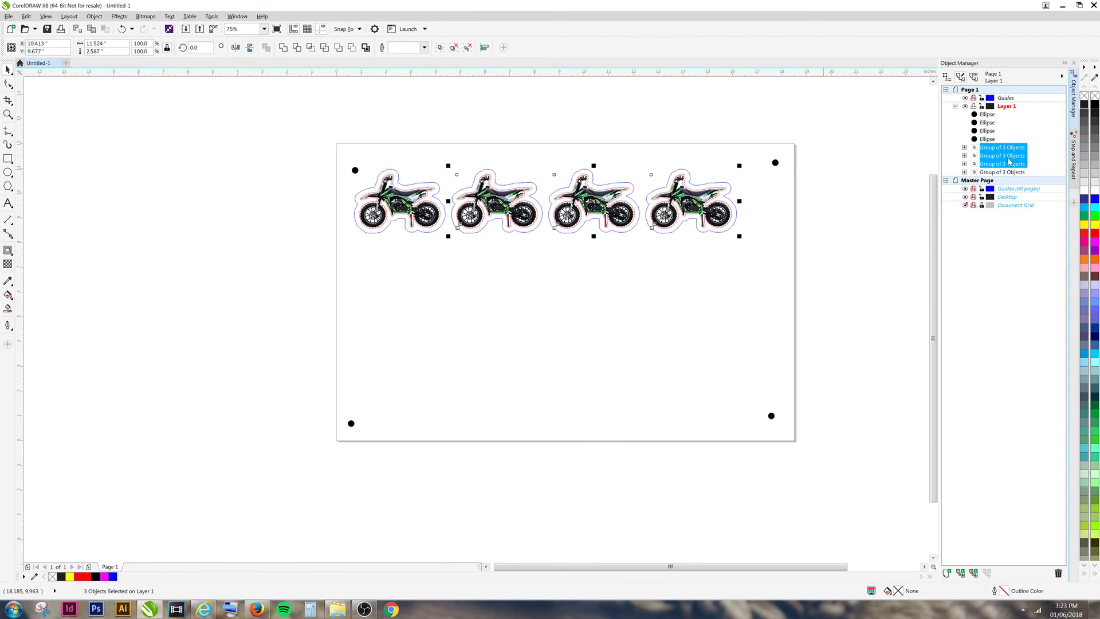
click(998, 173)
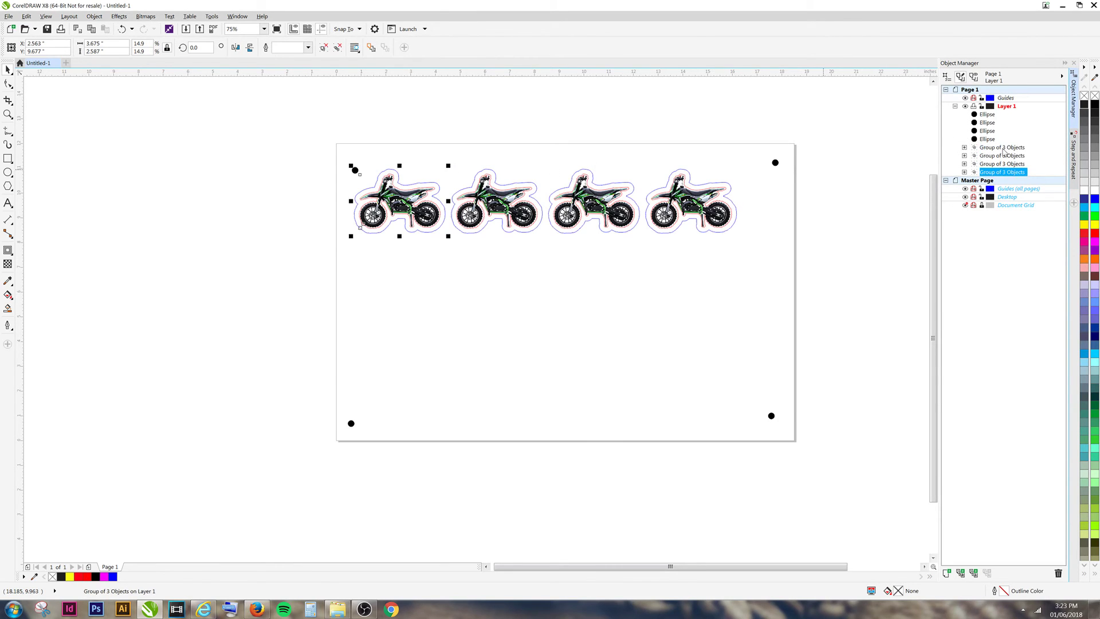
shift+click(1003, 150)
click(1077, 147)
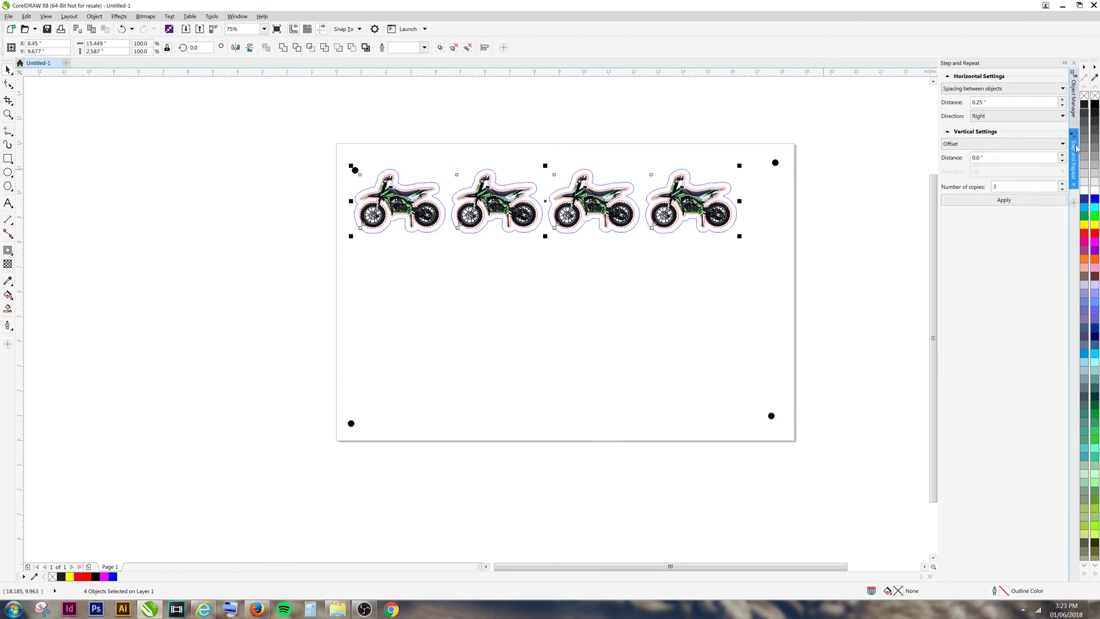
click(984, 89)
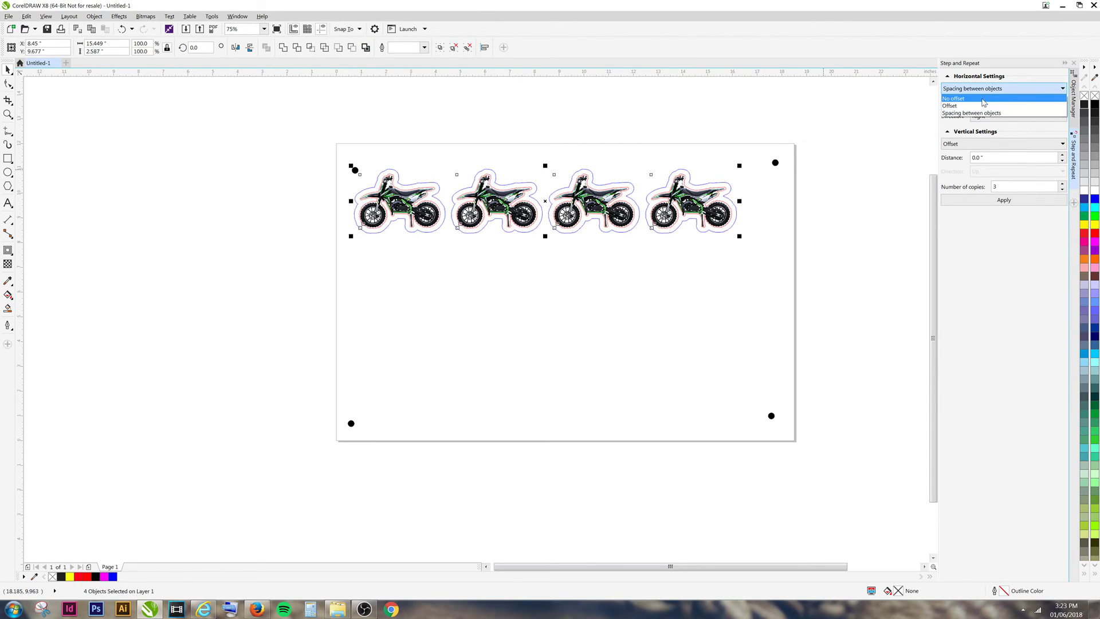
click(984, 101)
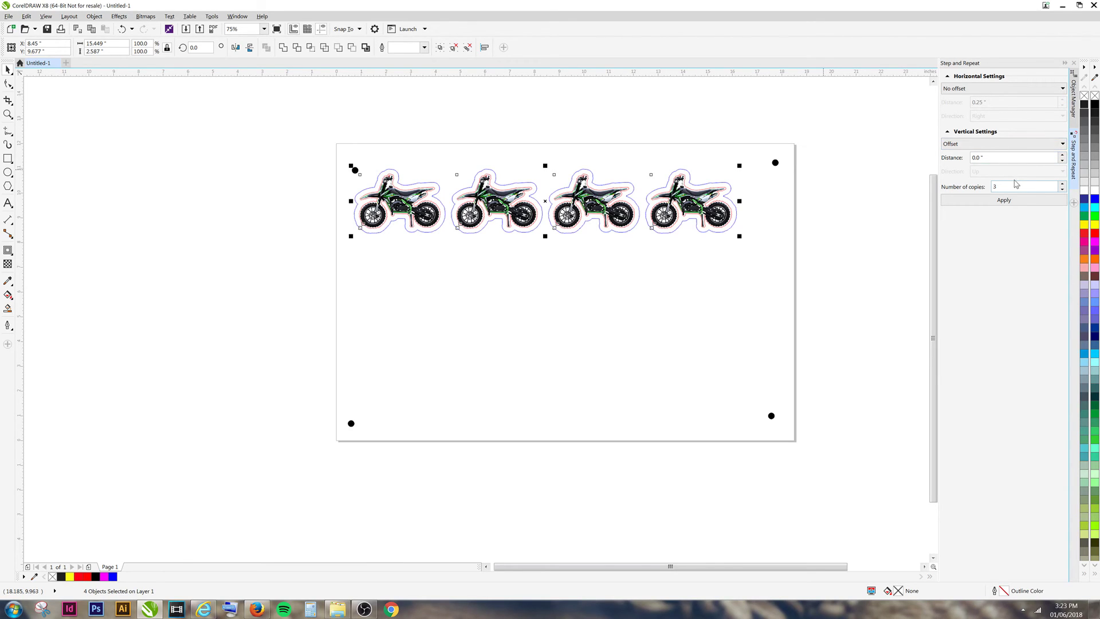
Set 2 copies and try a vertical repeat, undoing the overlapping stacked result
drag(1017, 186, 978, 192)
text(2)
drag(996, 158, 936, 160)
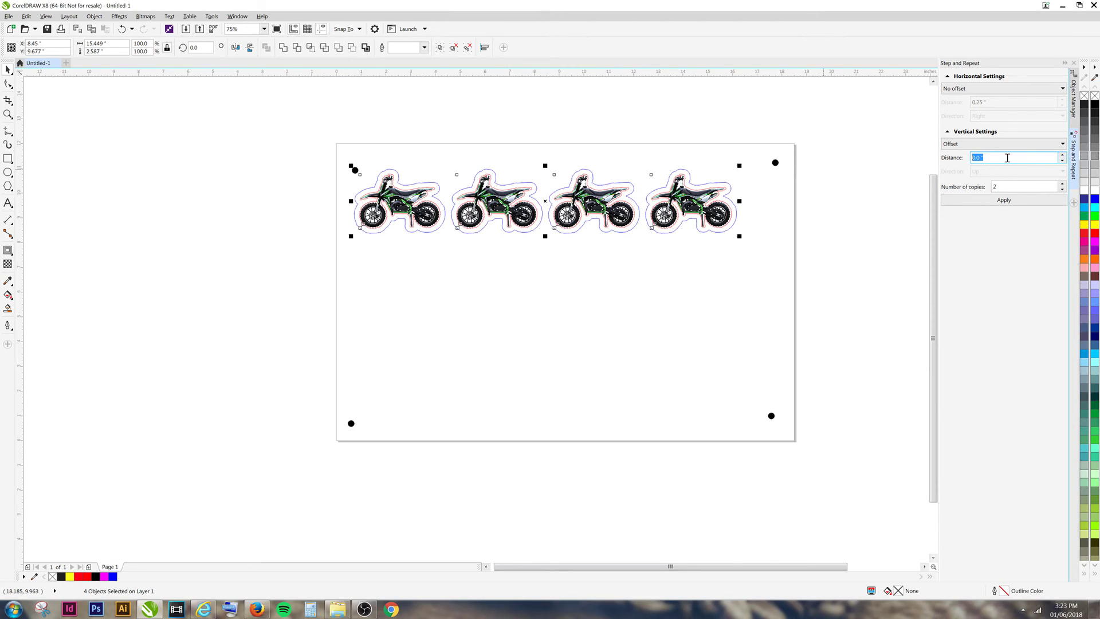
key(BackSpace)
click(1017, 206)
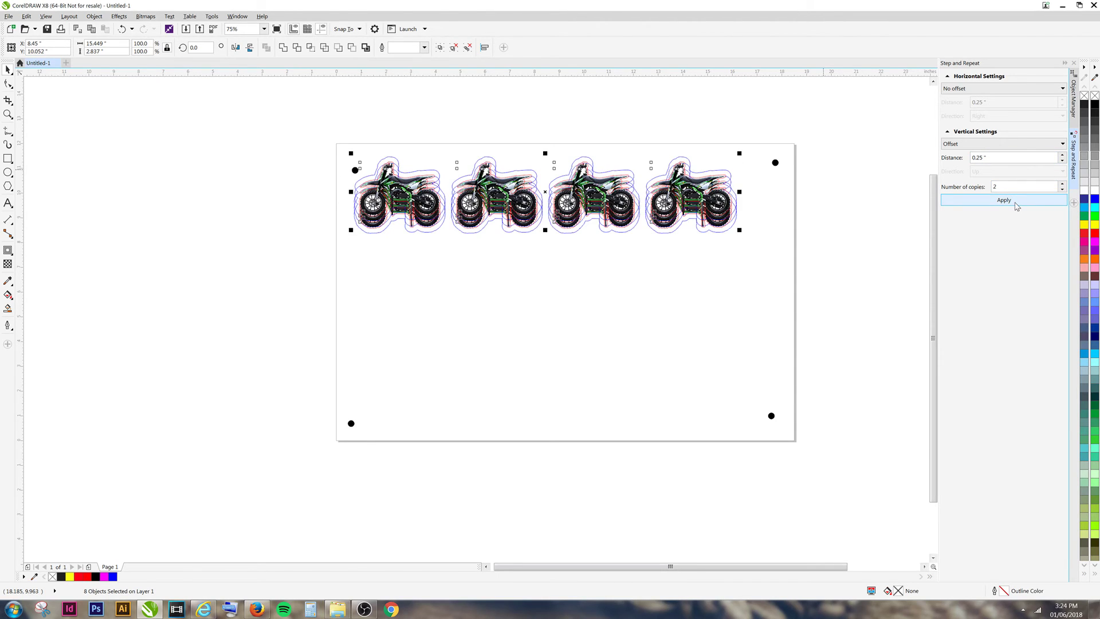
key(ctrl+z)
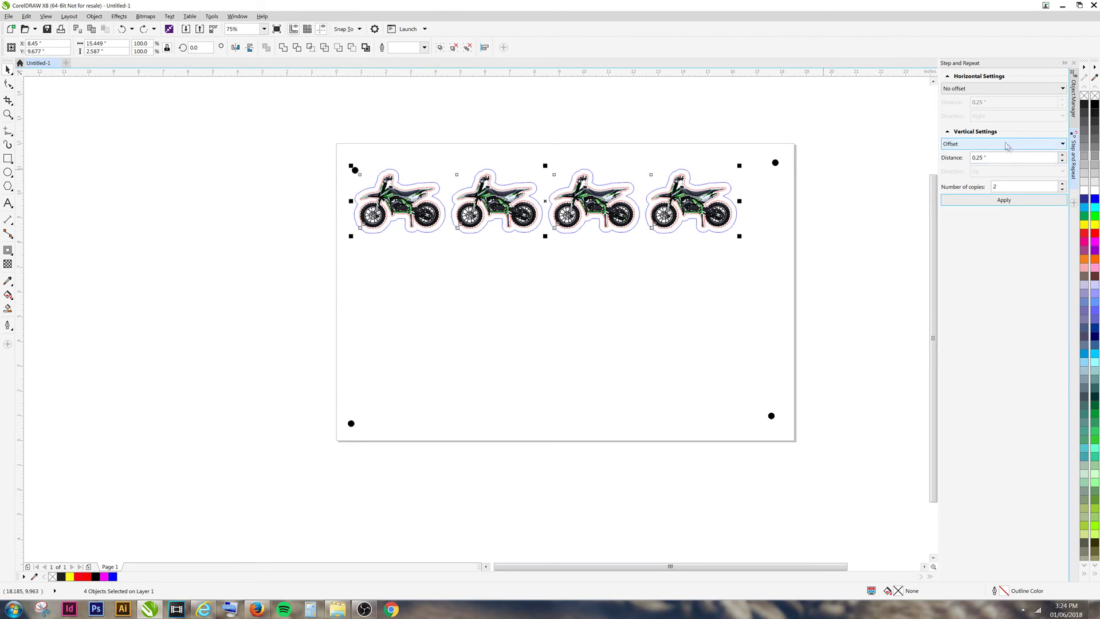
Set vertical Spacing between objects with direction Down and repeat the row twice downward
click(1006, 144)
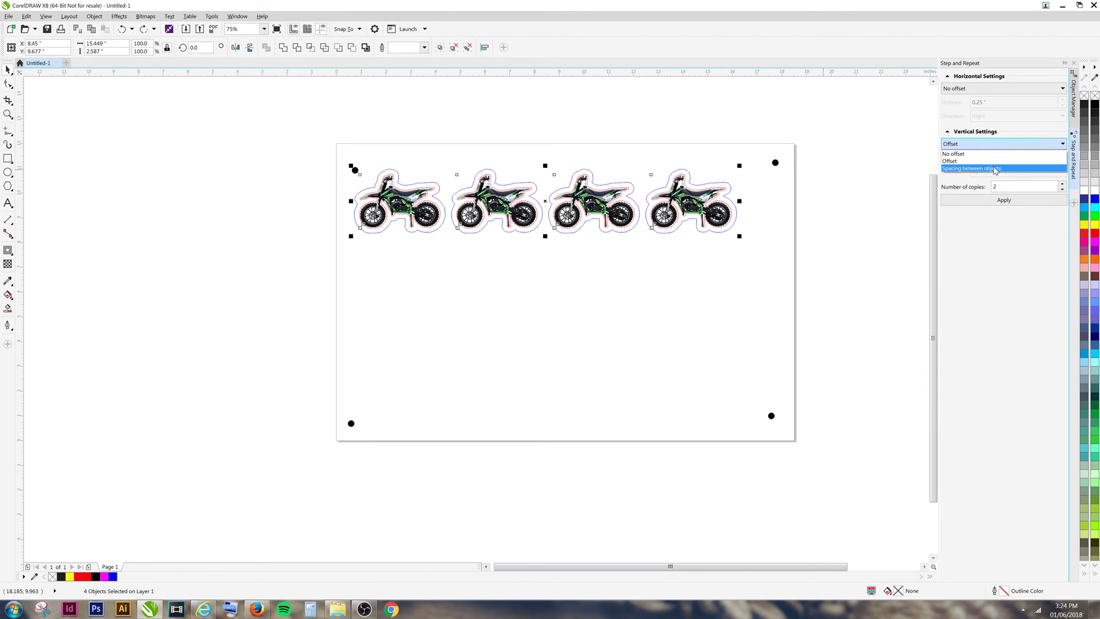
click(995, 168)
click(1004, 201)
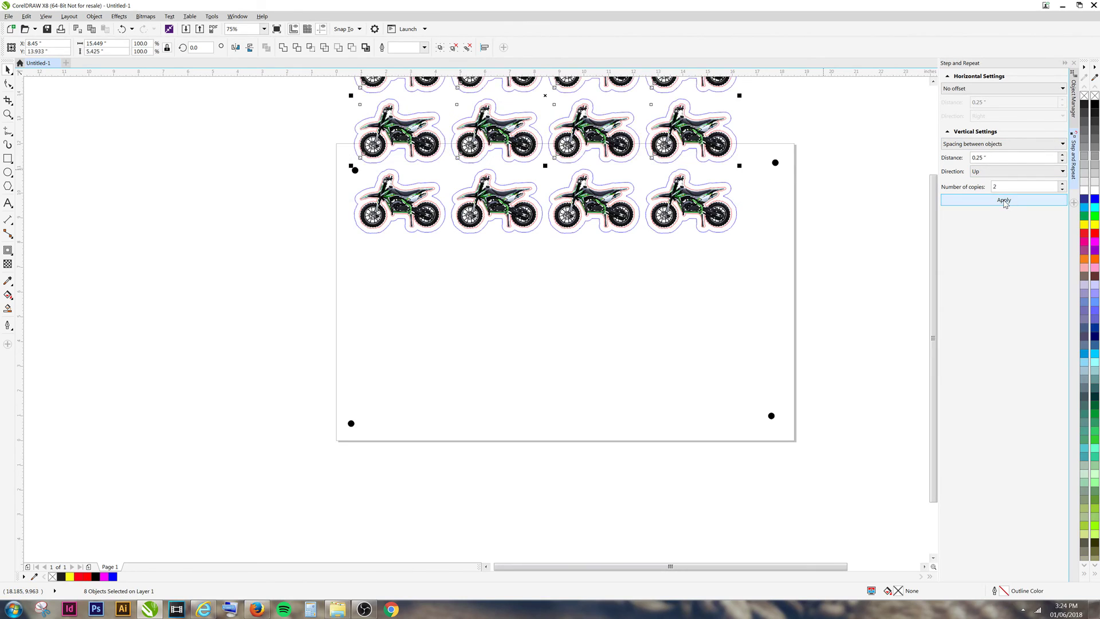
key(ctrl+z)
click(1011, 171)
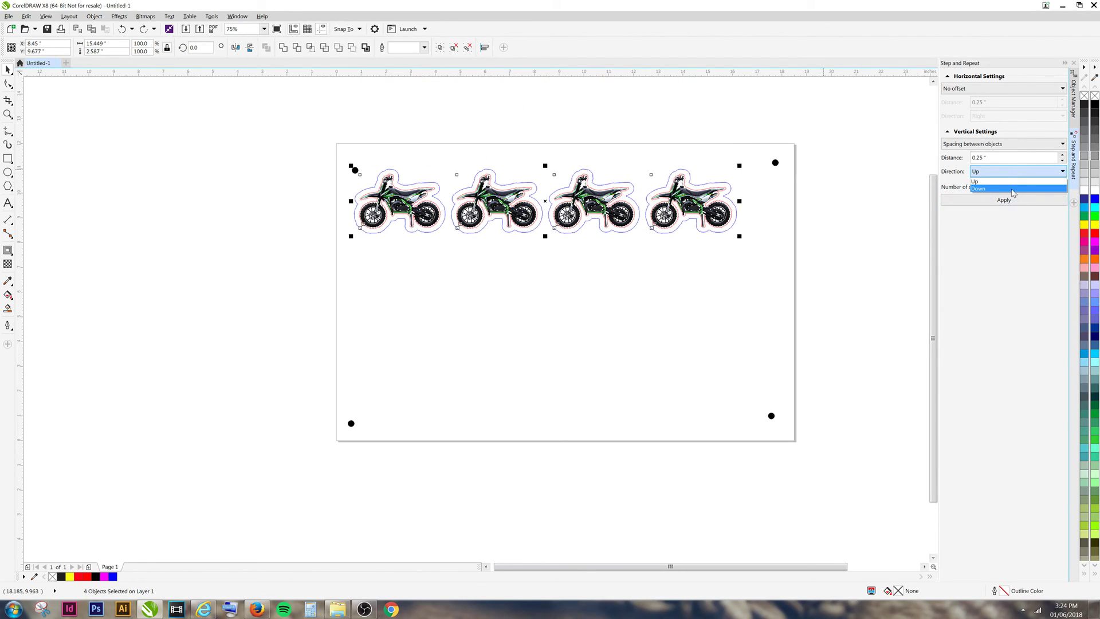
click(1013, 189)
click(1011, 201)
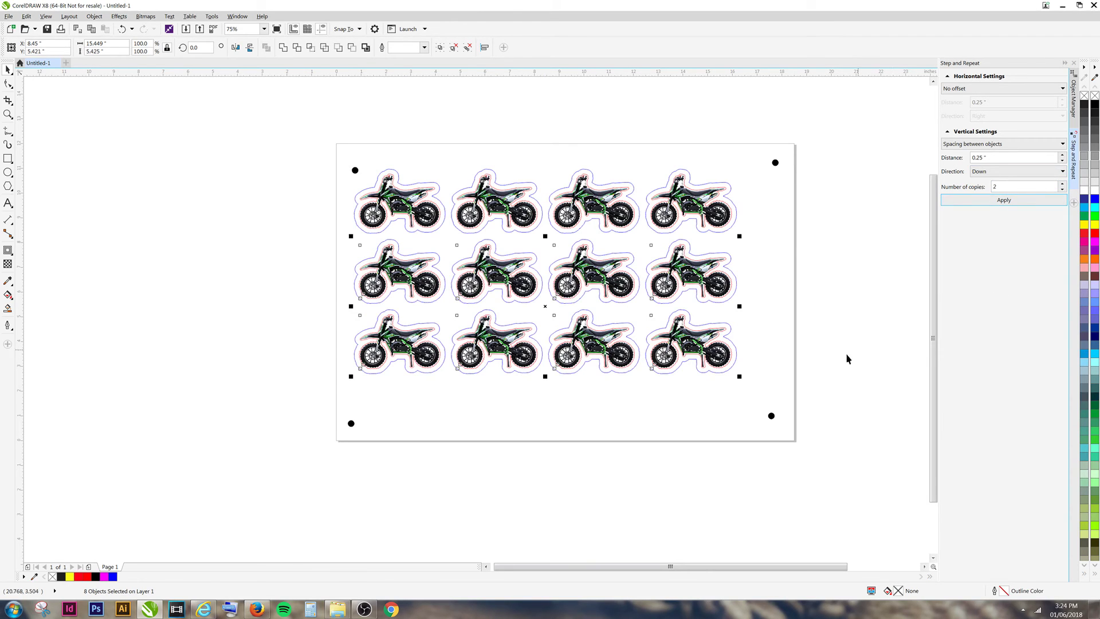
Select all twelve motorbike groups in Object Manager and shift the grid right and down
click(1073, 109)
click(983, 304)
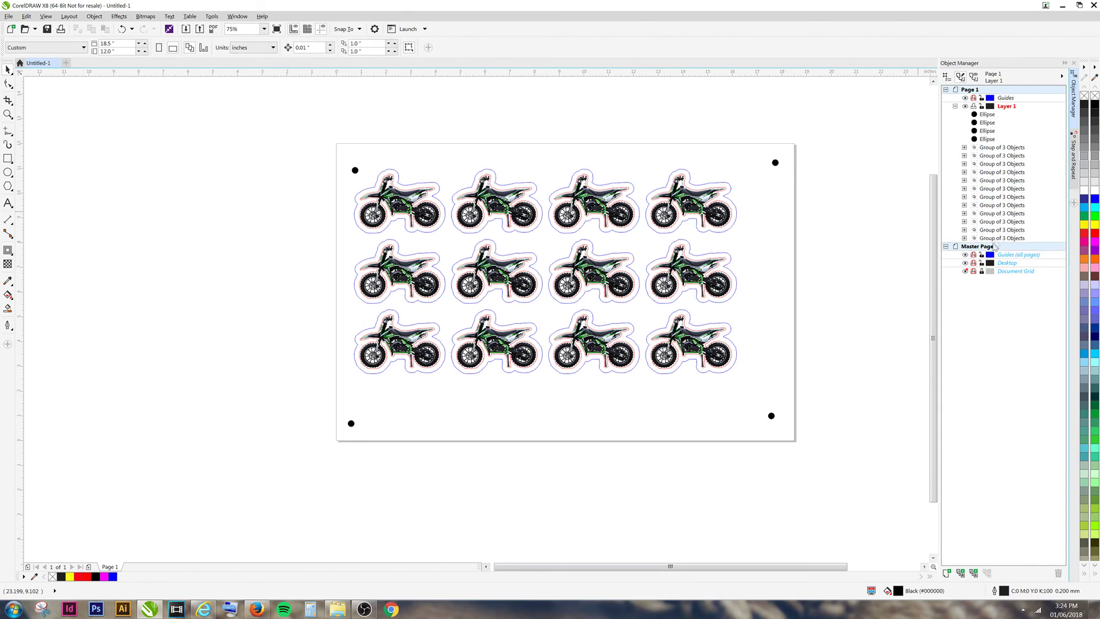
click(999, 238)
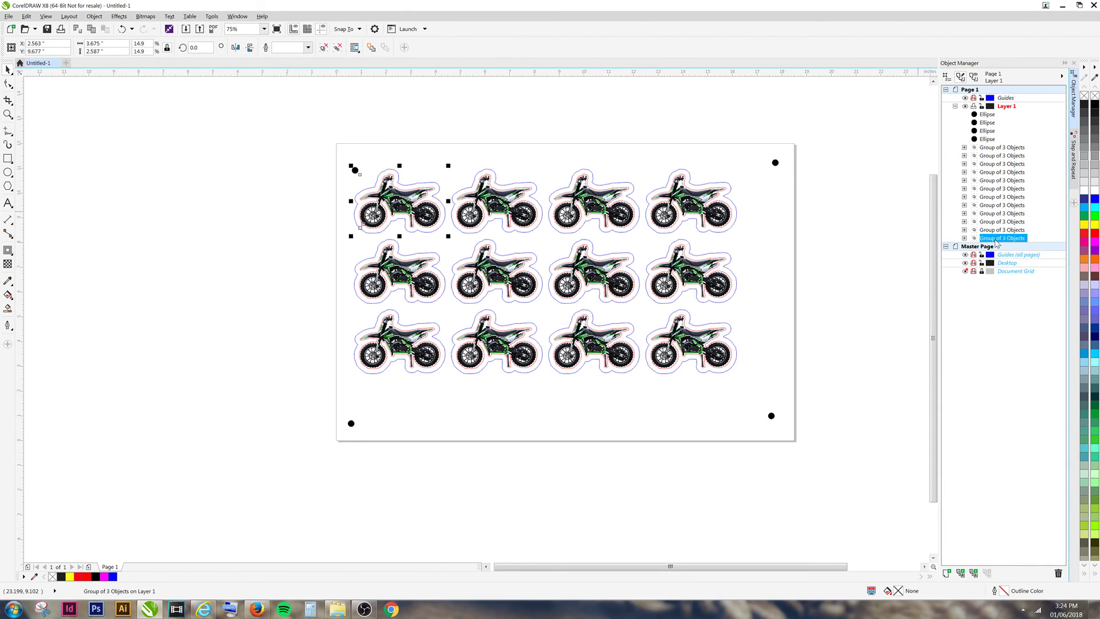
shift+click(983, 147)
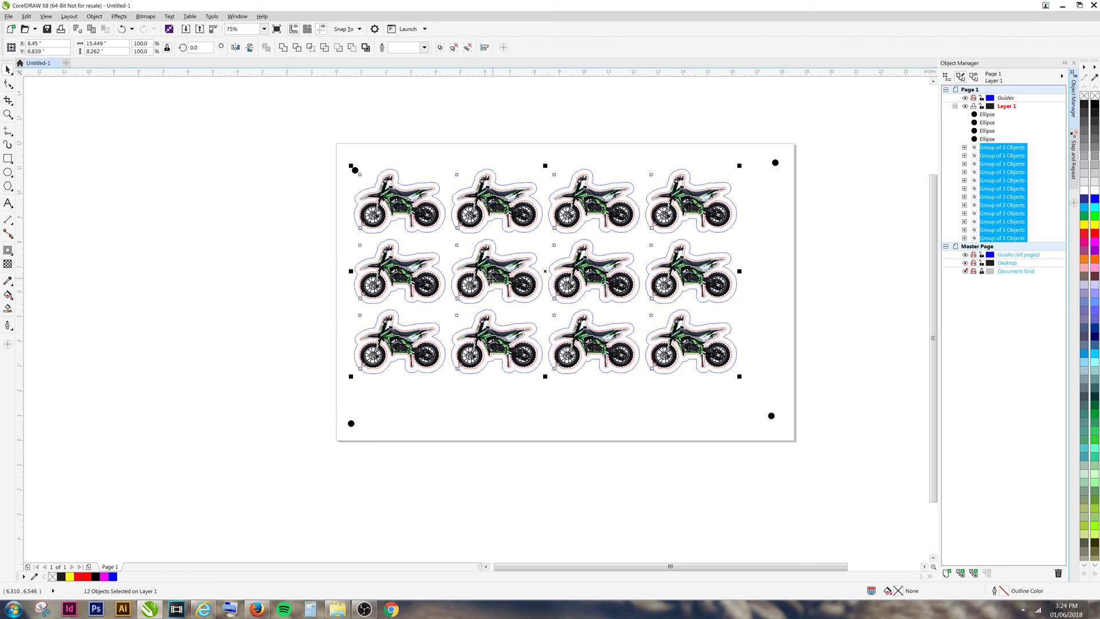
drag(507, 292, 531, 309)
Reselect the twelve motorbike groups and ungroup them with Ctrl+U
click(288, 256)
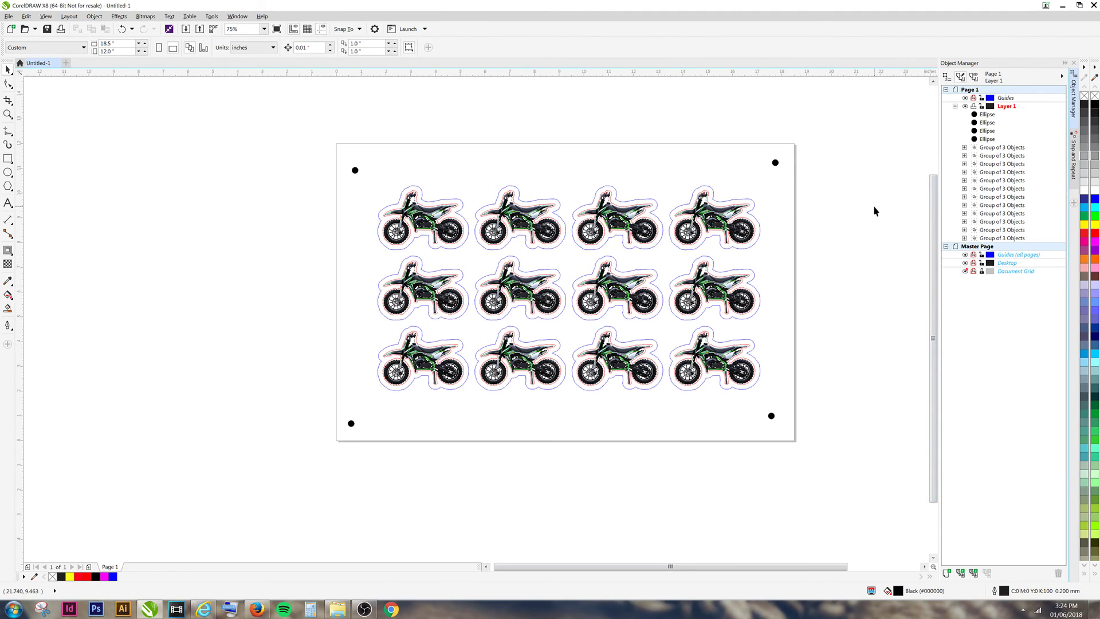
click(983, 148)
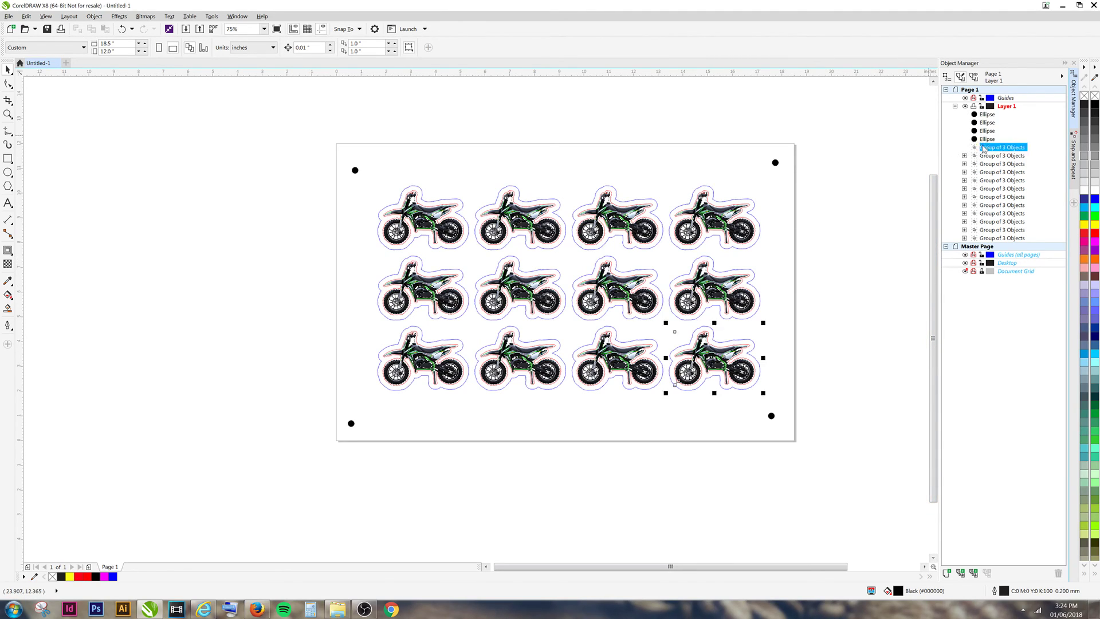
shift+click(1001, 238)
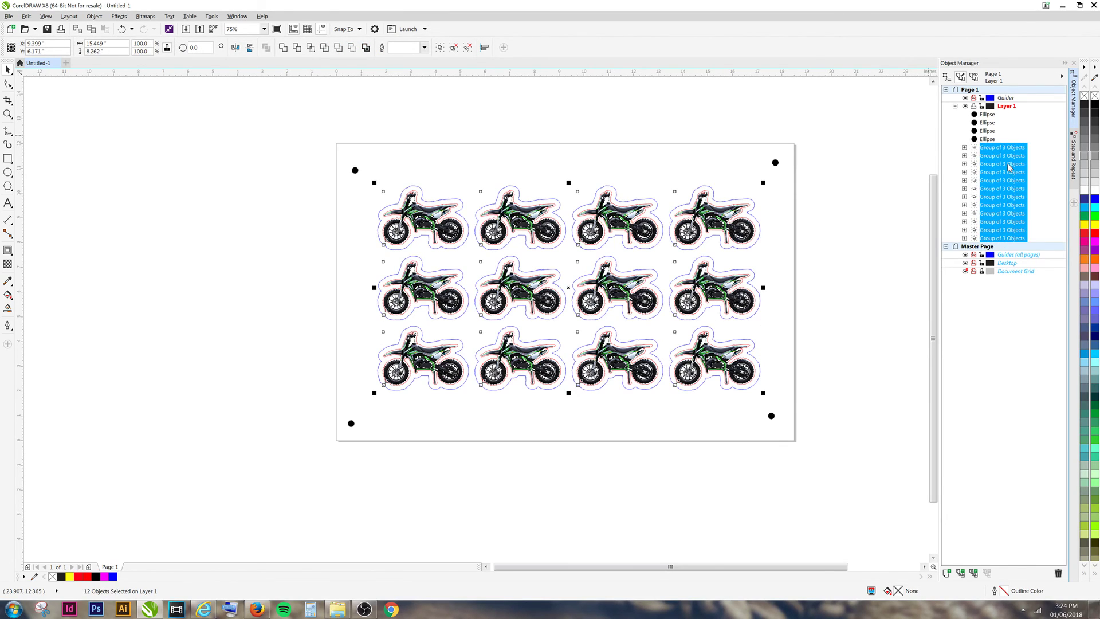
key(ctrl+u)
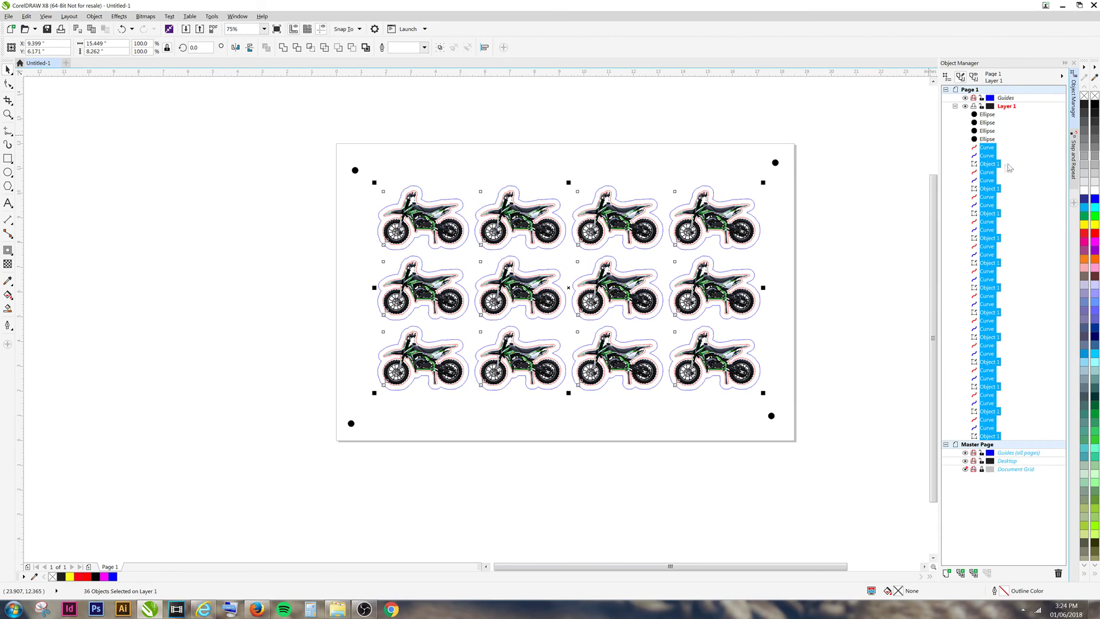
Run the Find wizard on one bike bitmap to select all 12 matching bitmaps, then close Find
click(996, 164)
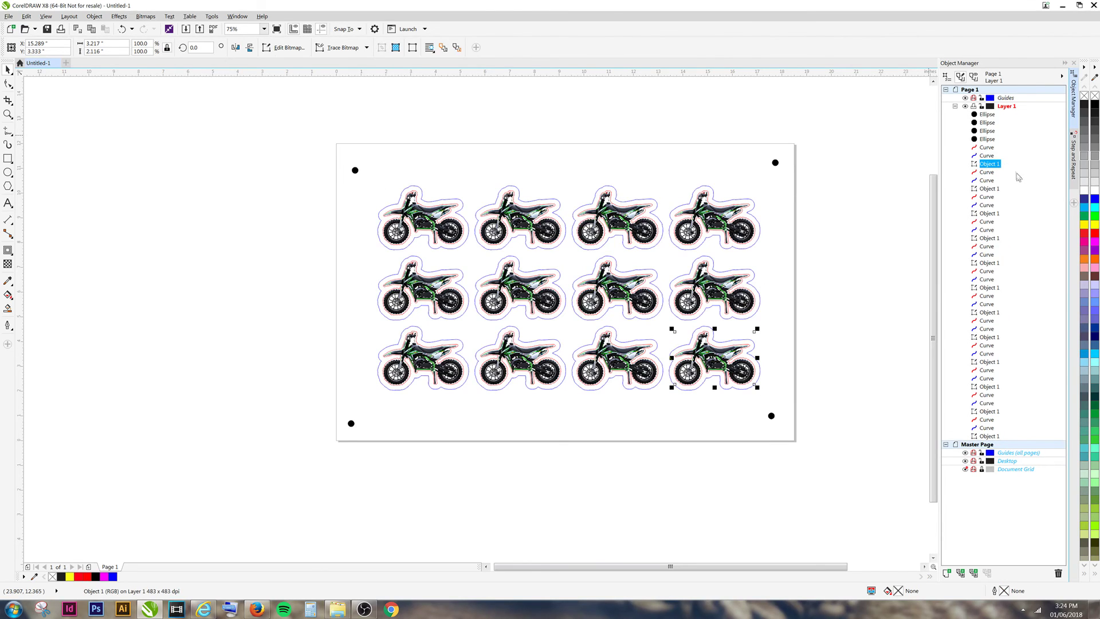
key(BackSpace)
click(27, 17)
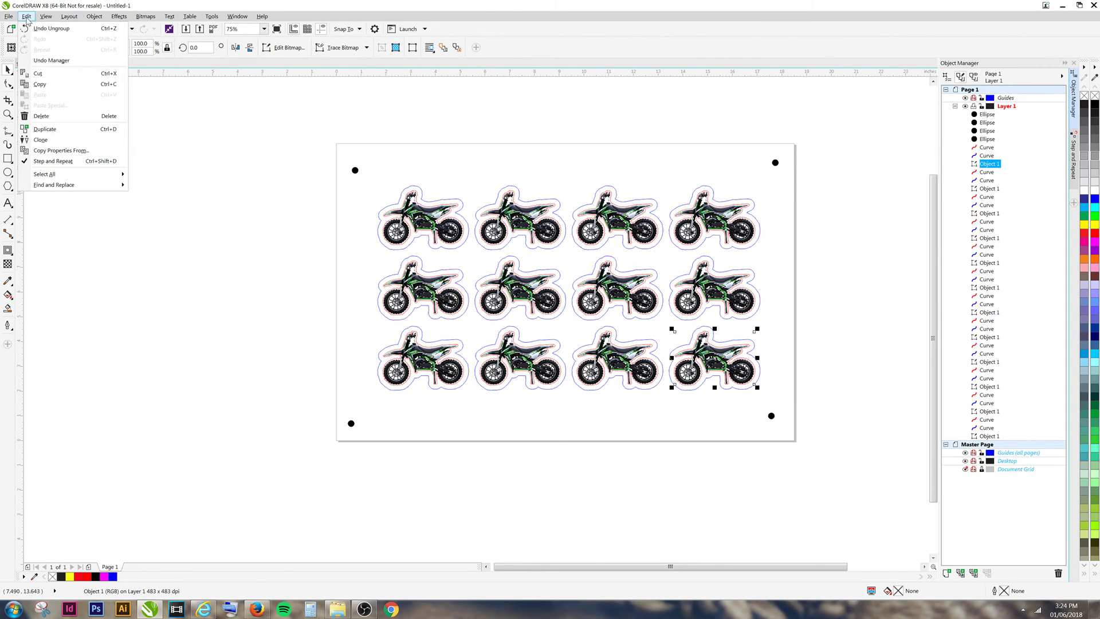
mouse_move(97, 187)
click(166, 189)
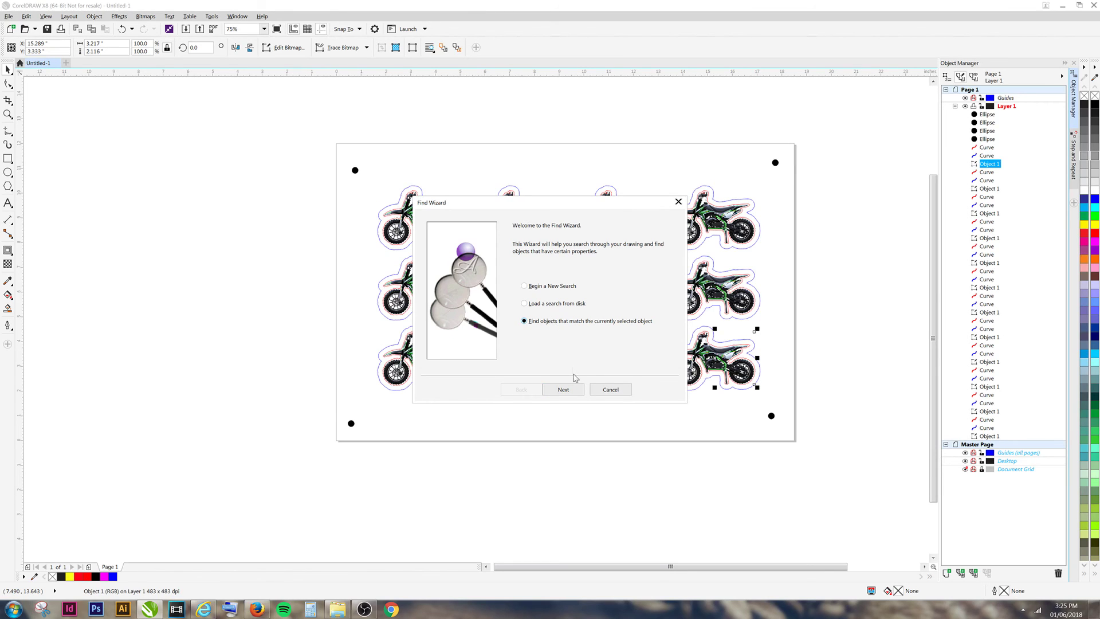
click(567, 390)
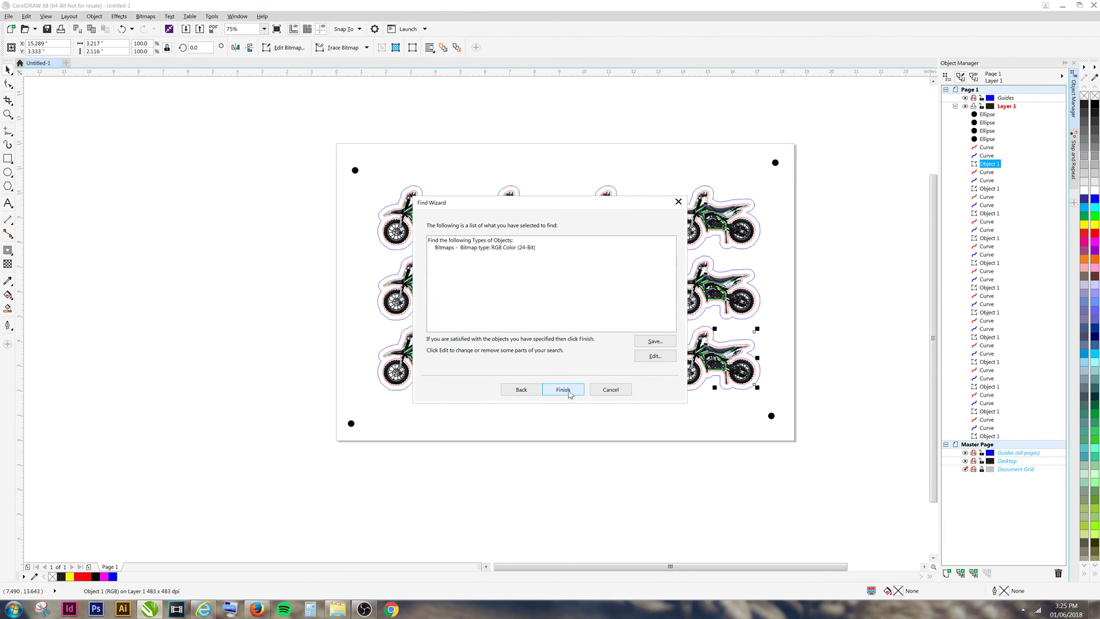
click(563, 390)
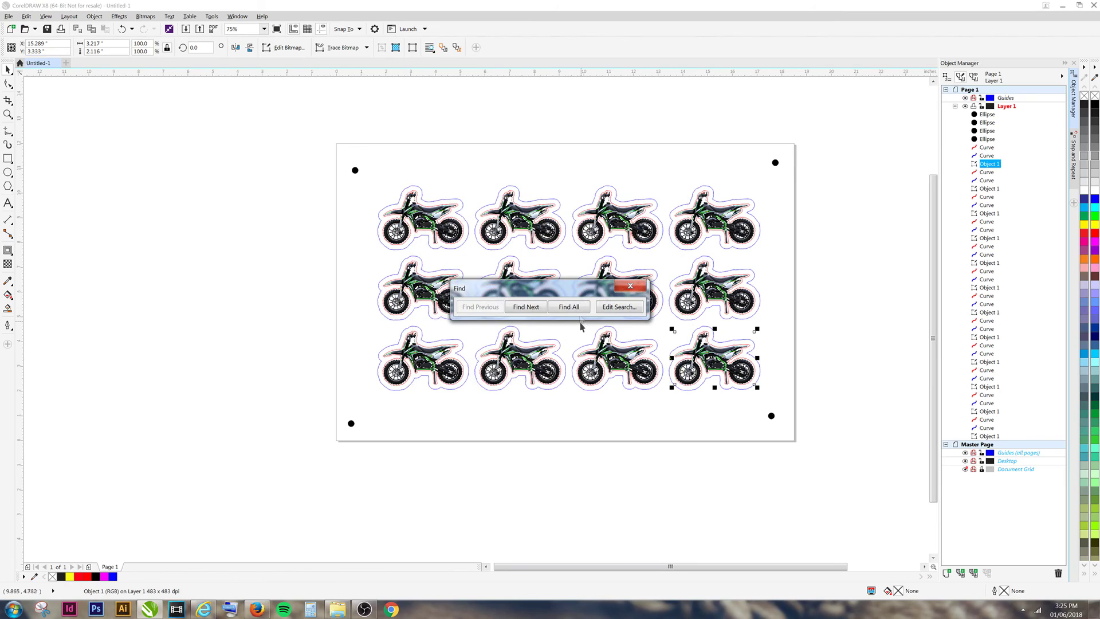
click(569, 307)
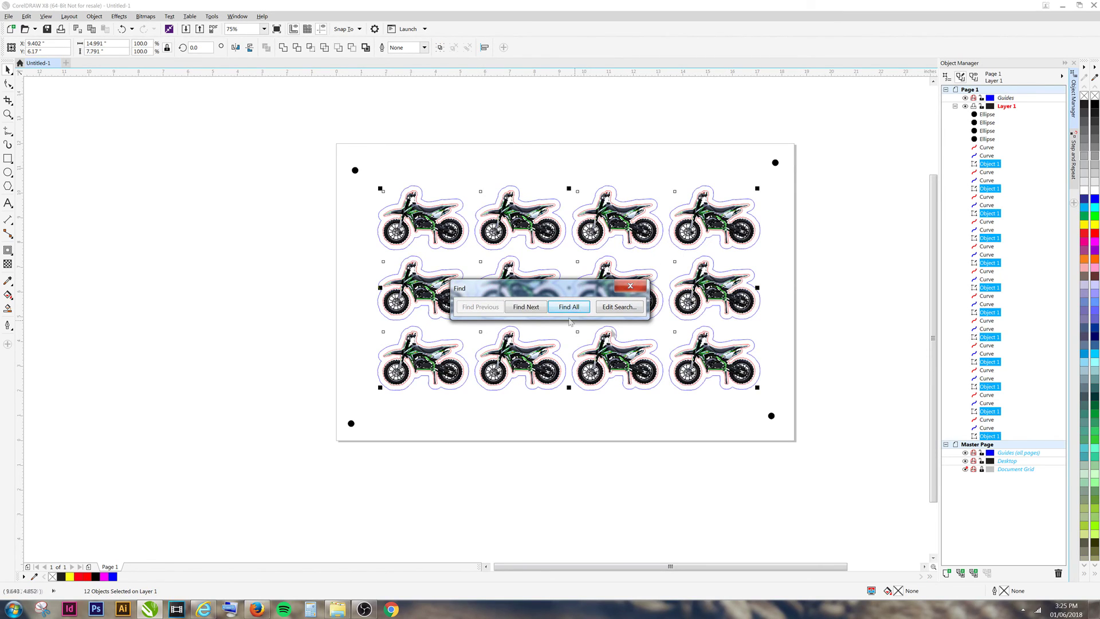
click(630, 286)
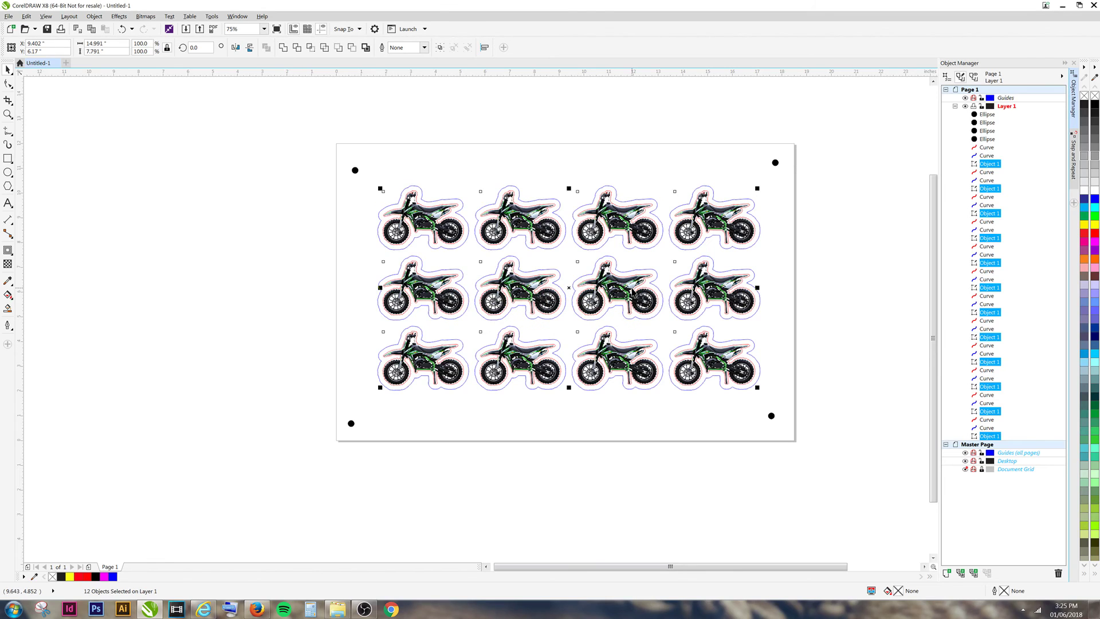
Cut the 12 bike bitmaps from Page 1 and paste them onto a newly added Page 2
click(26, 16)
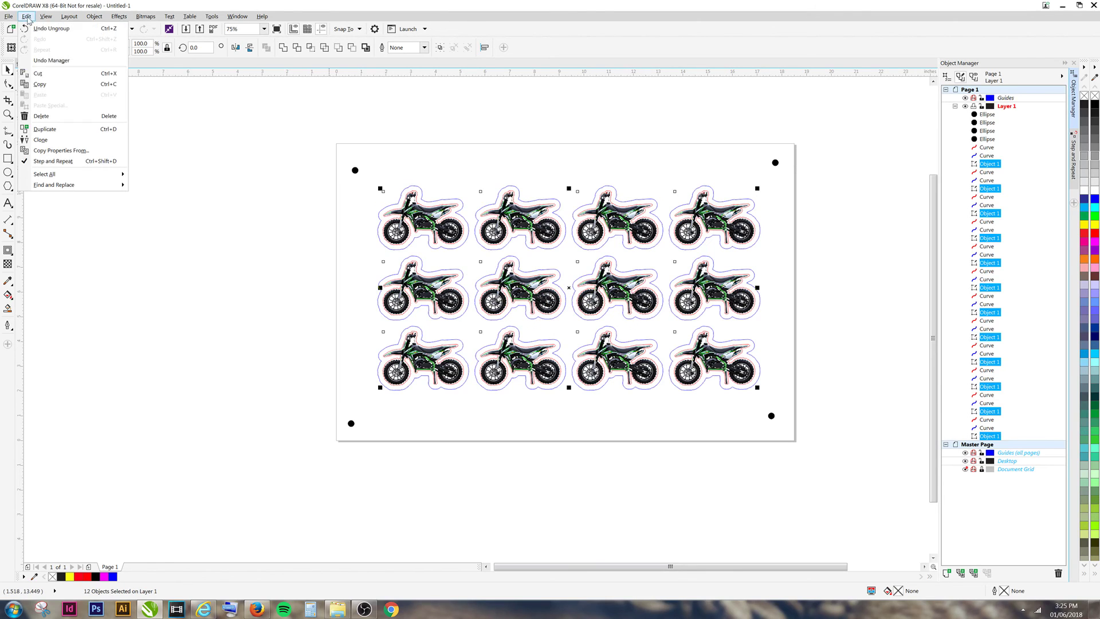
click(56, 73)
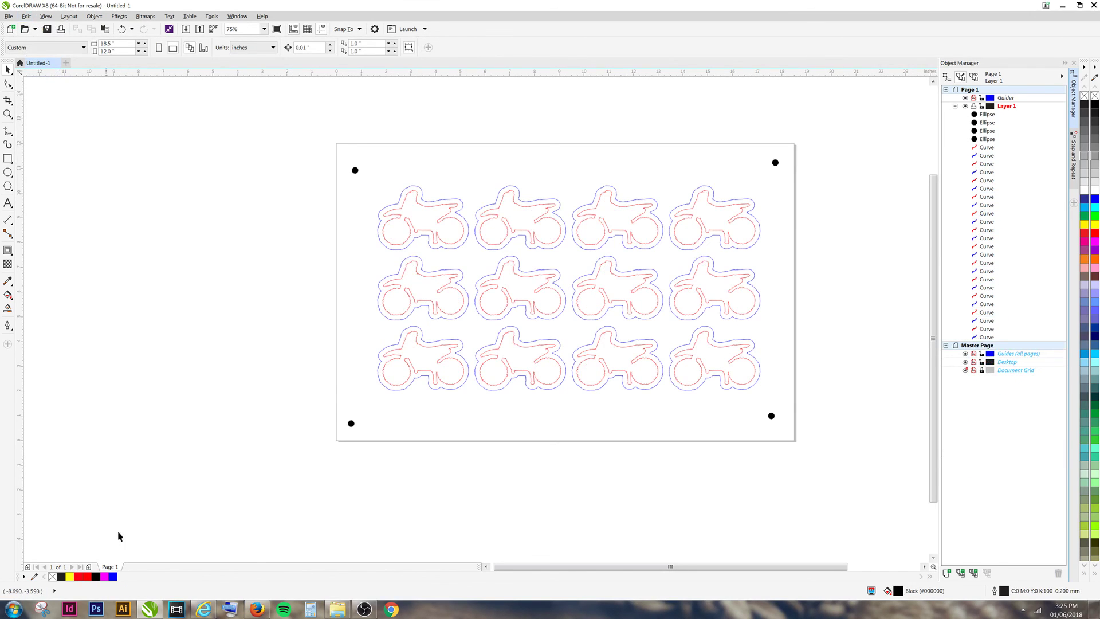
click(89, 566)
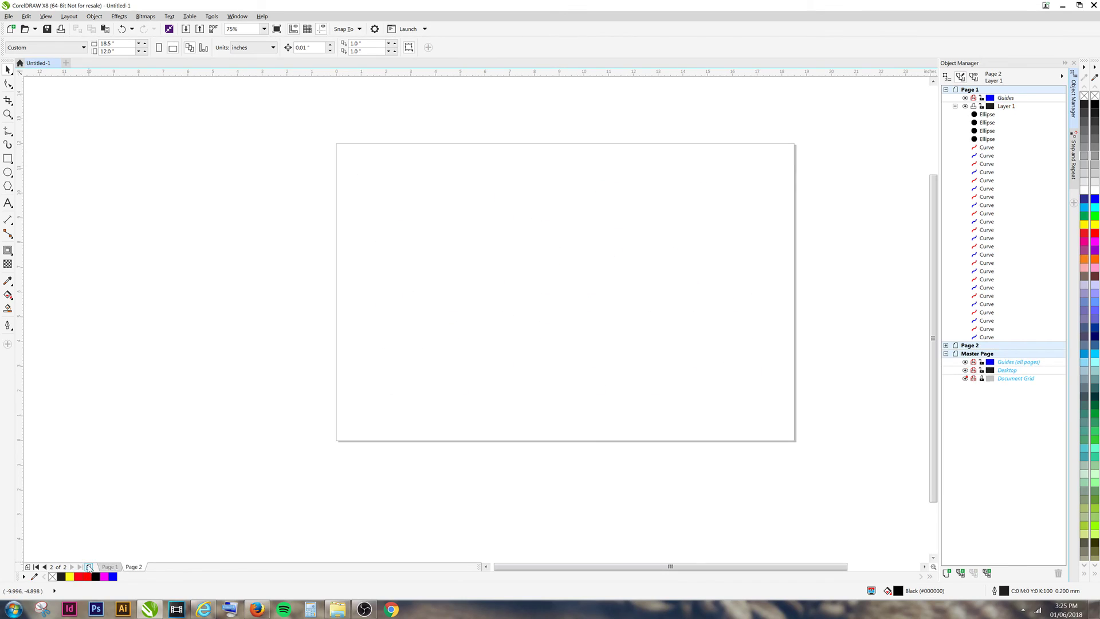
click(26, 17)
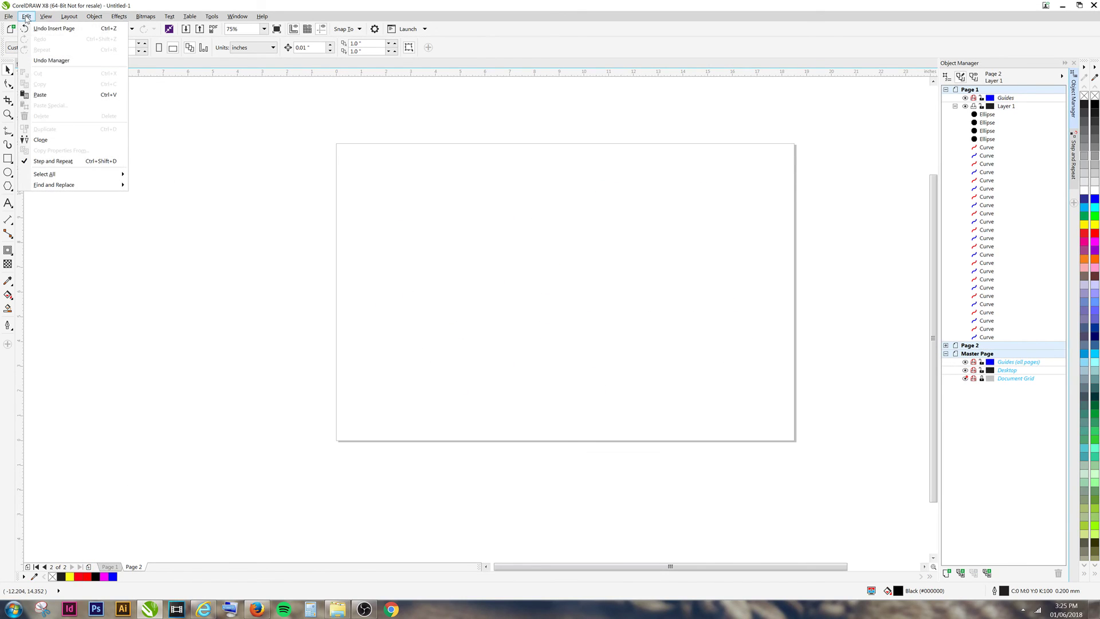
click(46, 94)
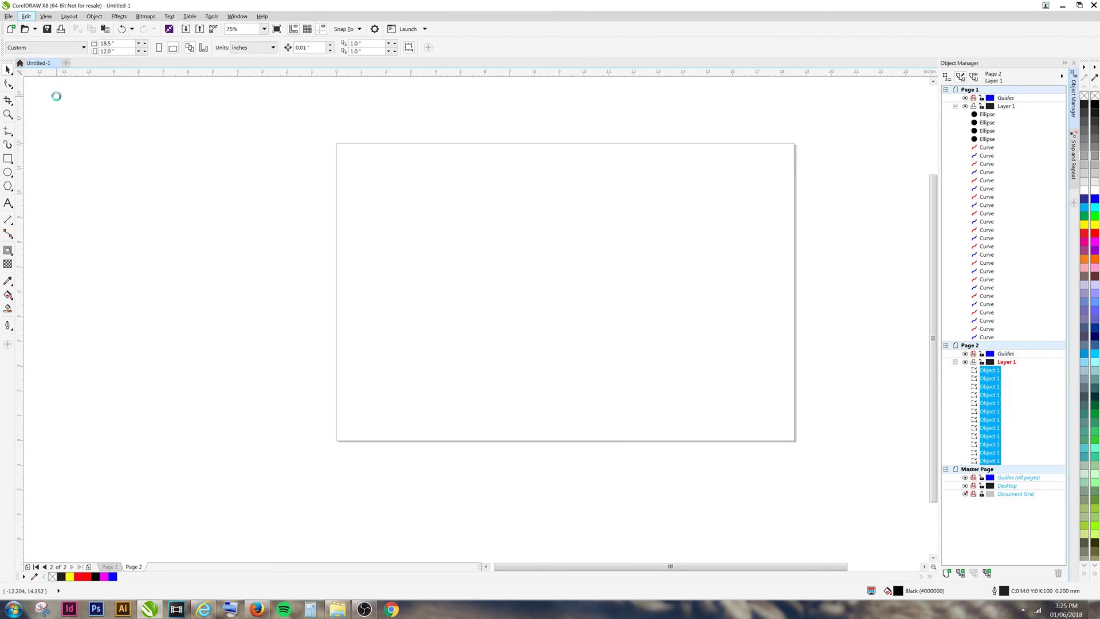
click(182, 245)
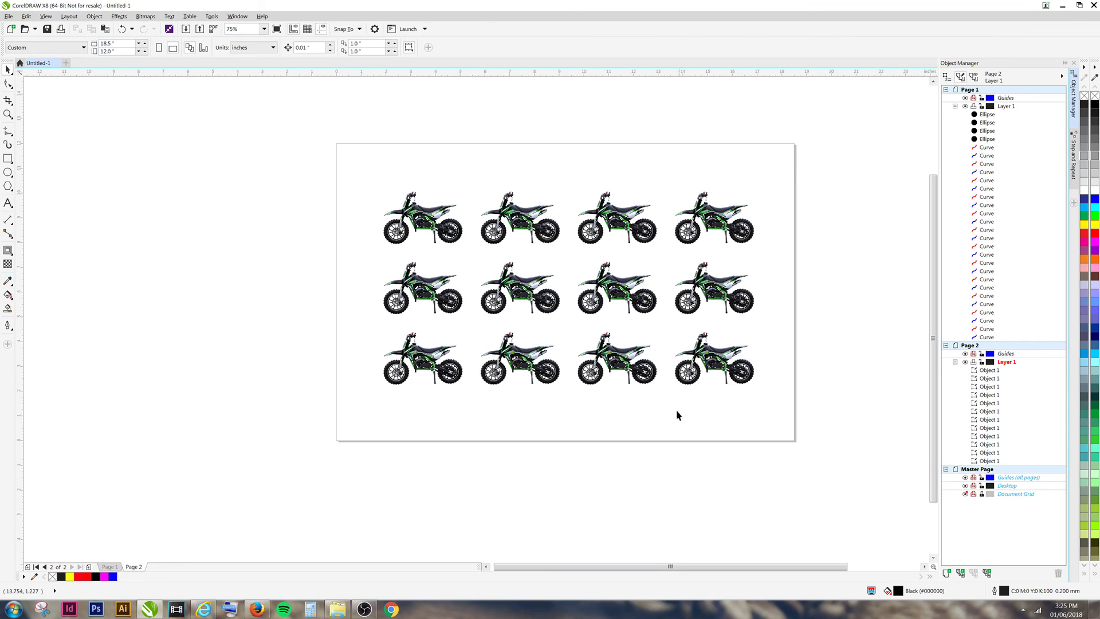
Copy the four corner registration dots from Page 1 onto Page 2, then return to Page 1
click(112, 565)
click(988, 141)
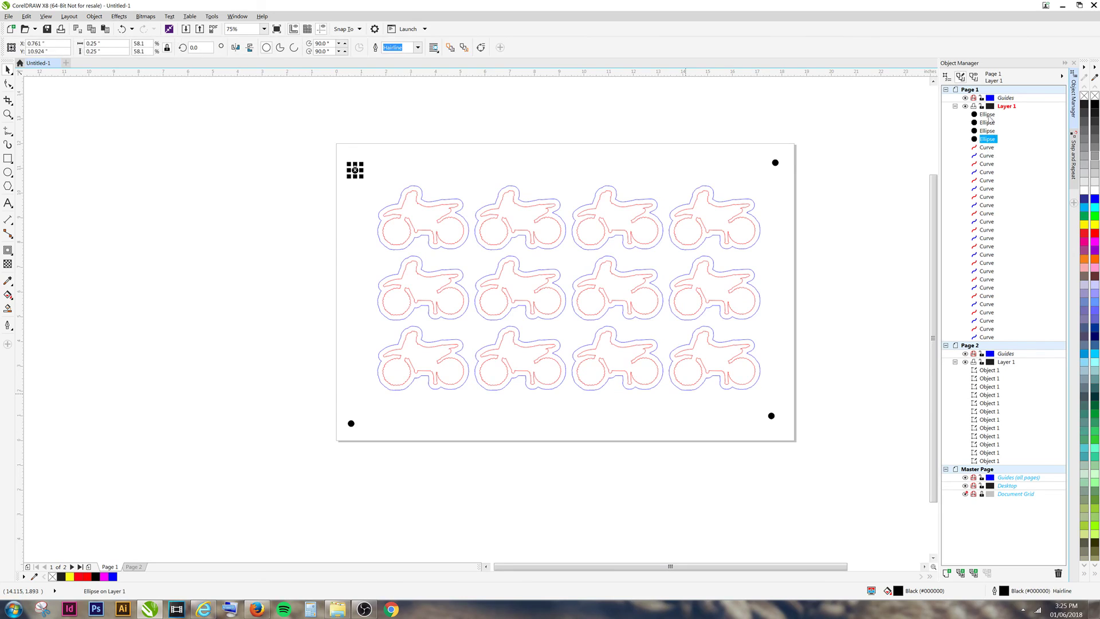
shift+click(988, 116)
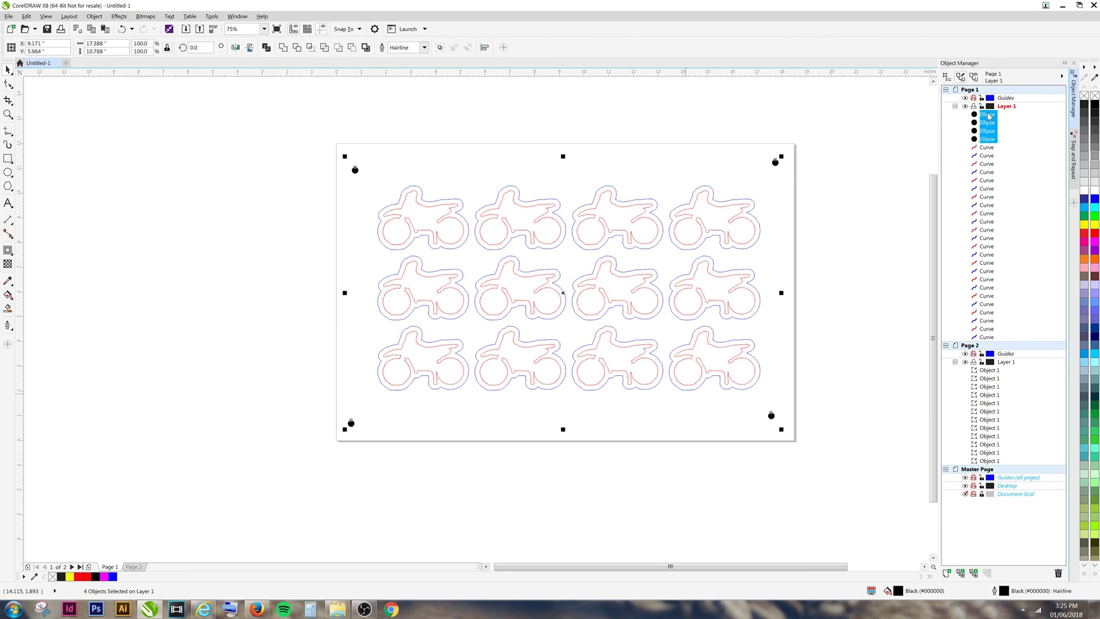
click(26, 16)
click(51, 84)
click(138, 567)
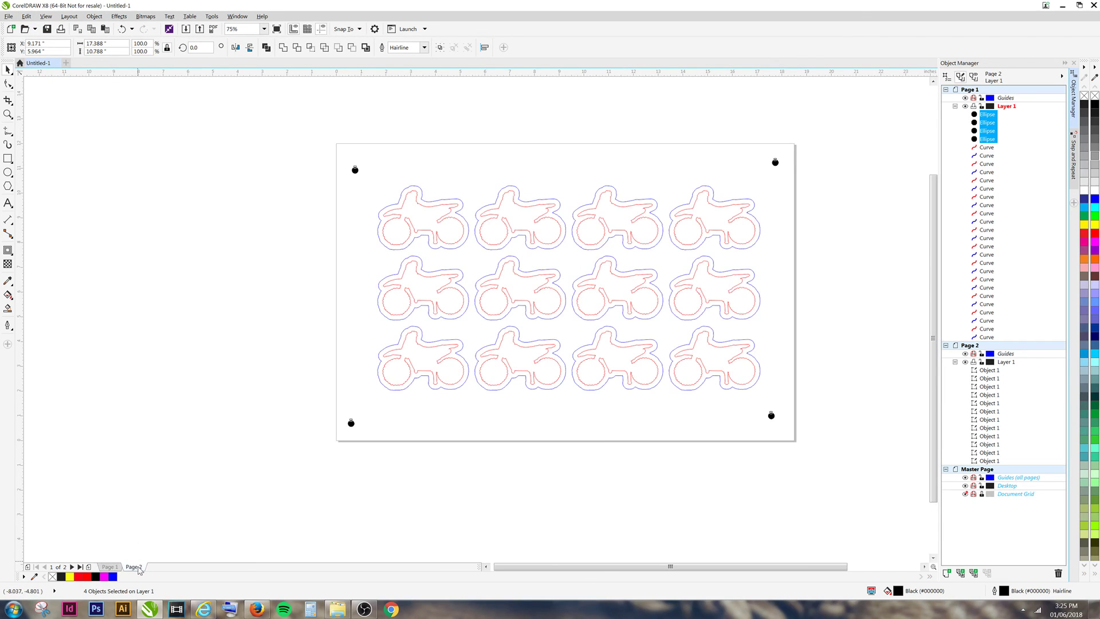
click(26, 16)
click(40, 94)
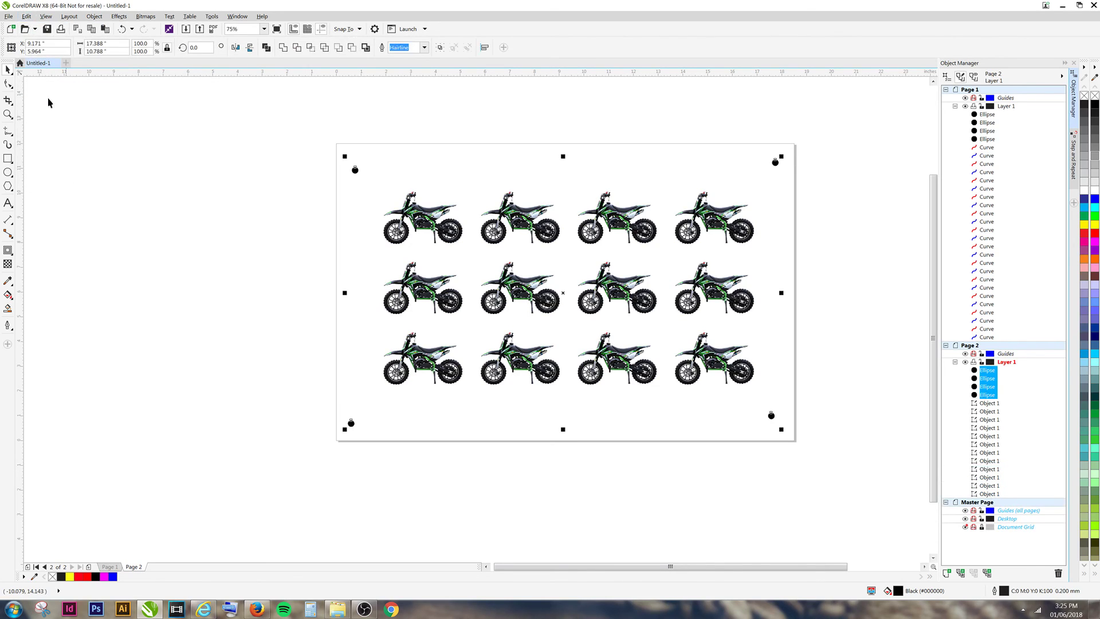
click(164, 167)
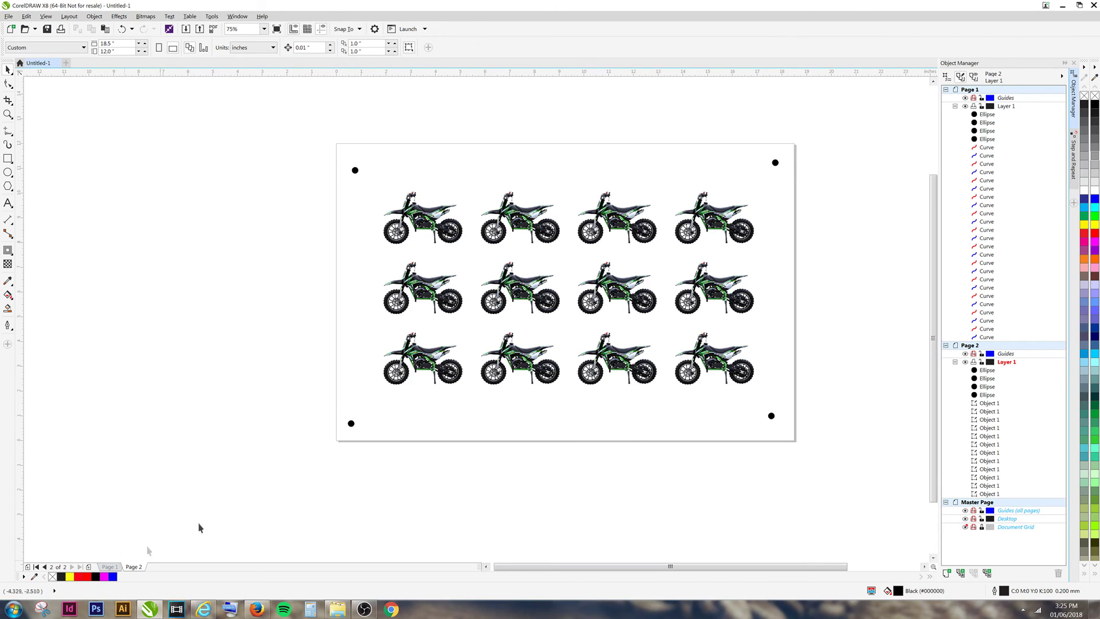
click(107, 569)
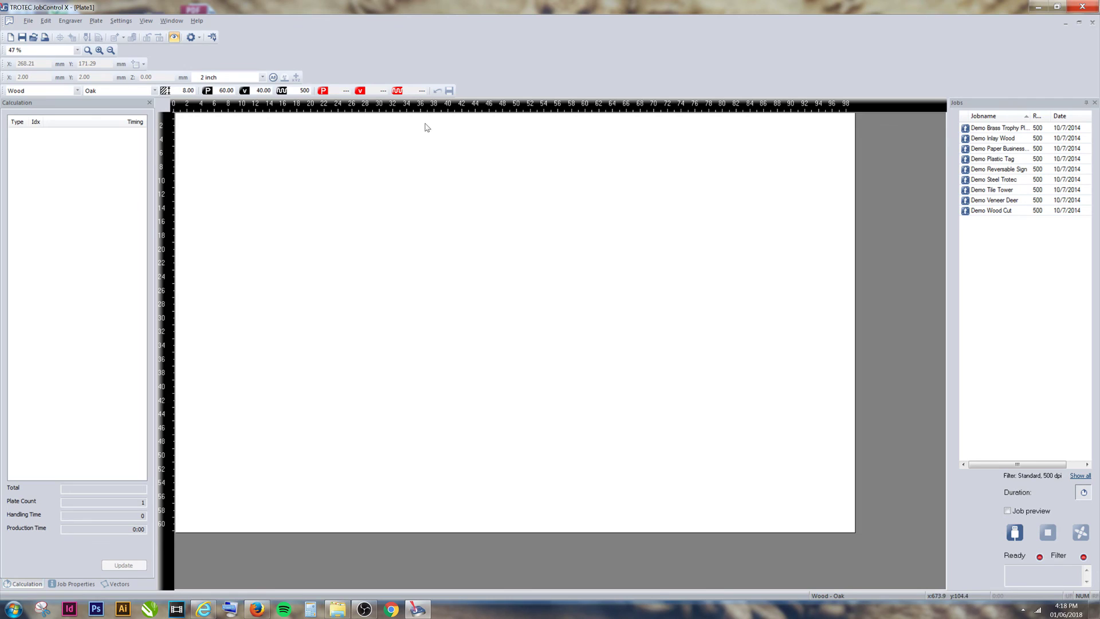
Set the Wood / Oak blue row to Cut CO2 with Links enabled and save the material
key(ctrl+m)
key(alt+Down)
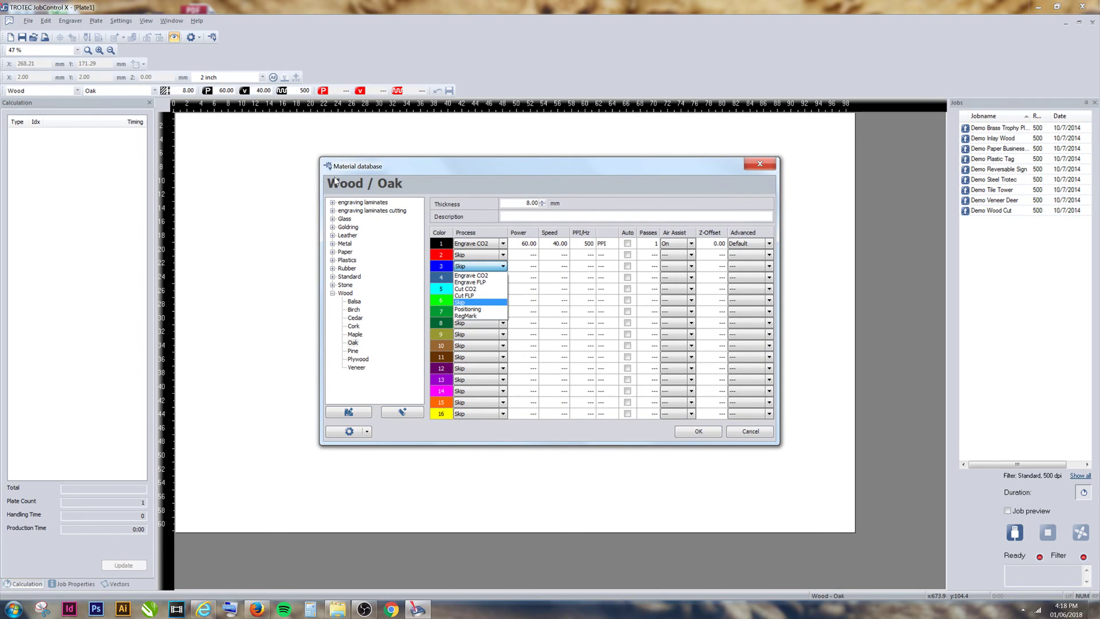
key(Home)
key(Down)
key(Down)
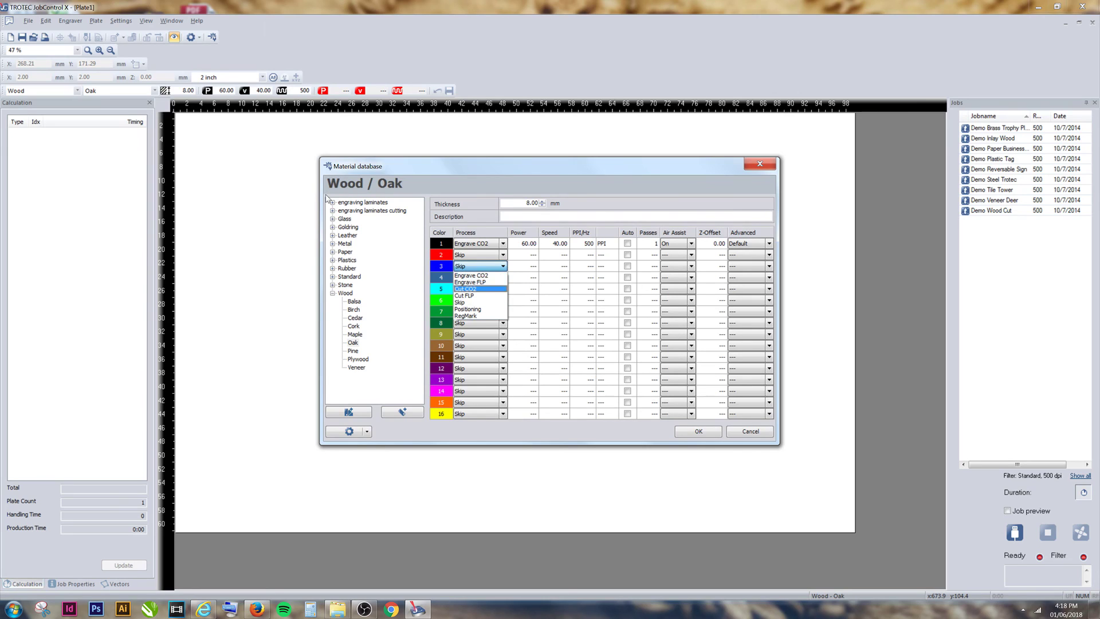
key(Return)
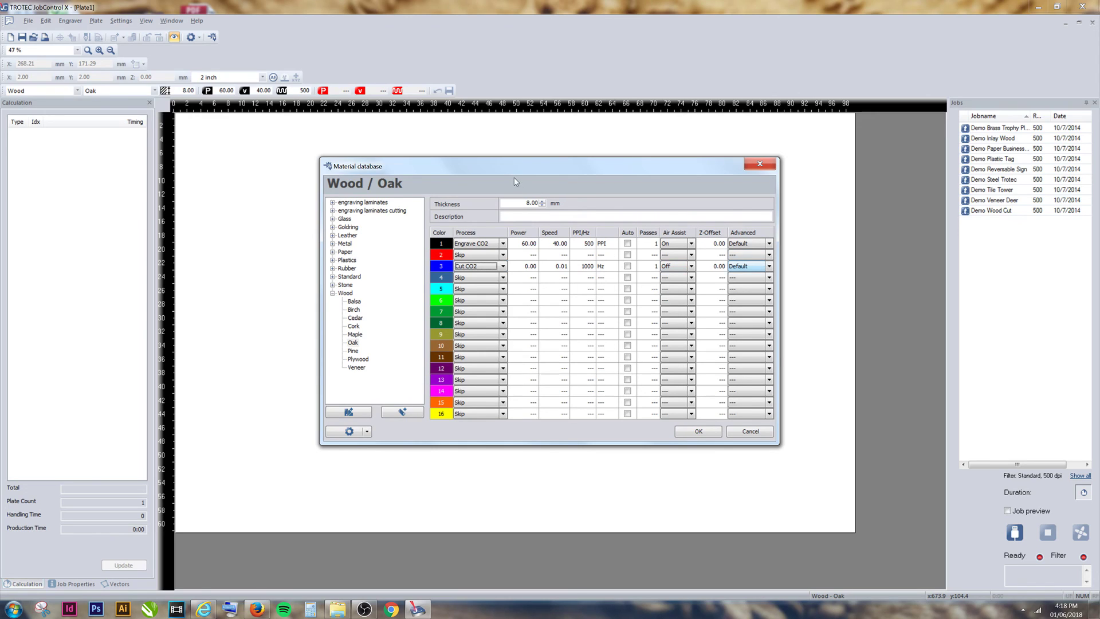
key(alt+Down)
key(Tab)
key(space)
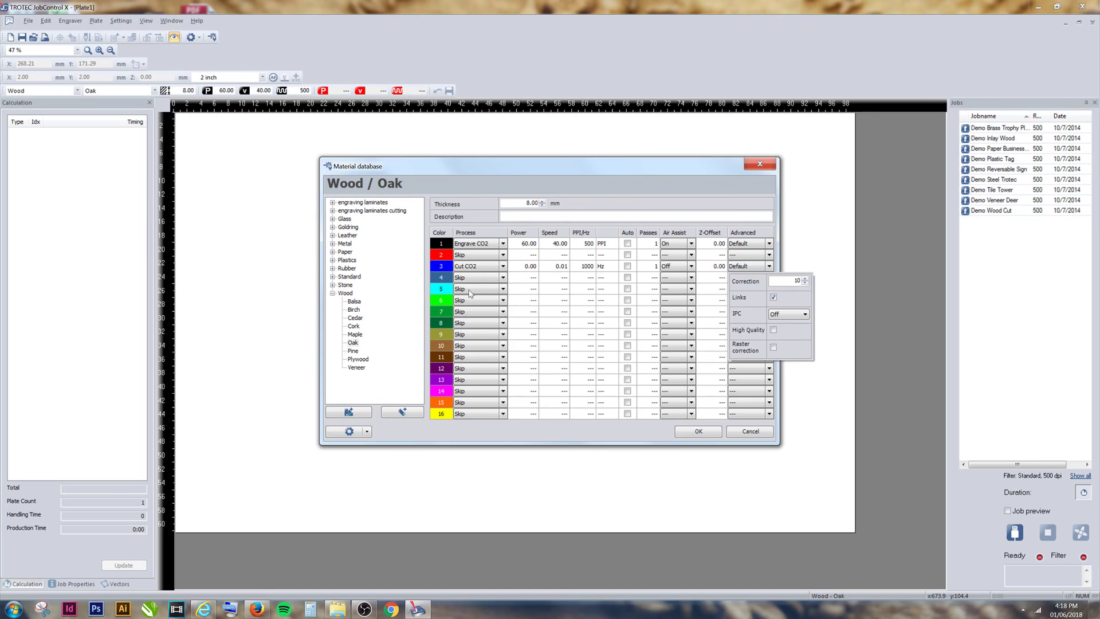
key(Return)
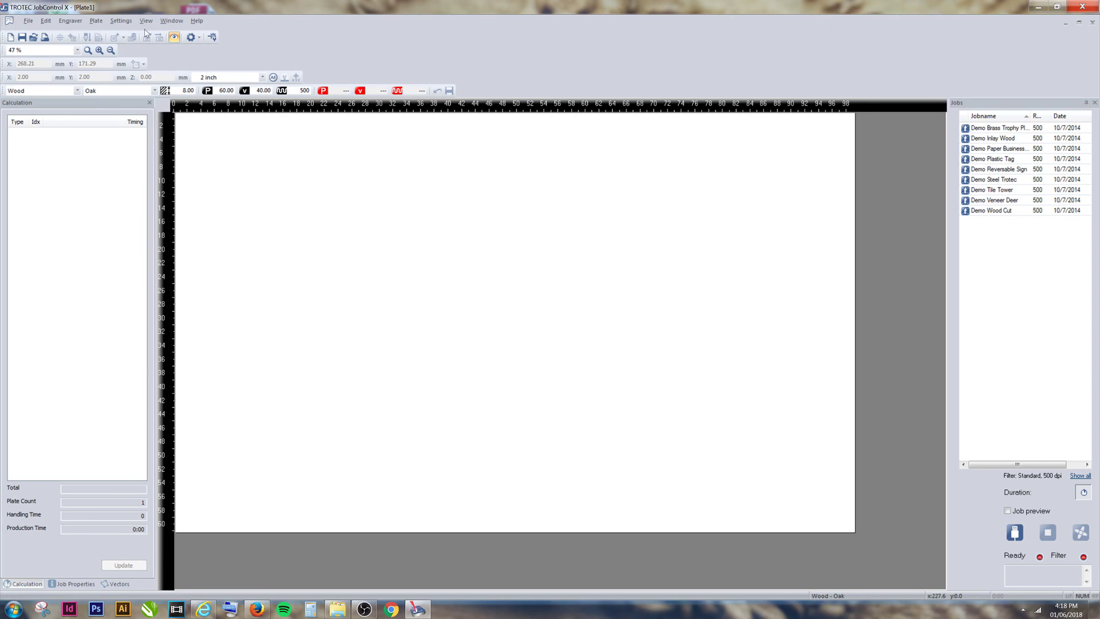
Show the Link page of the Options: links always, 15.0 mm distance, 1.0 mm width, 20% power
click(121, 21)
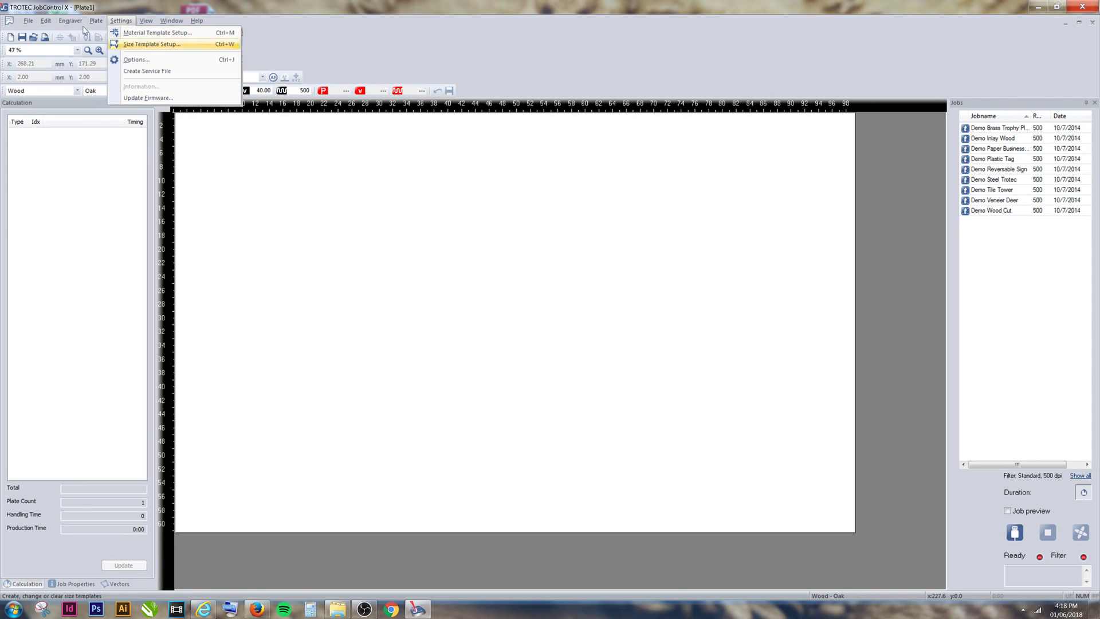
click(137, 60)
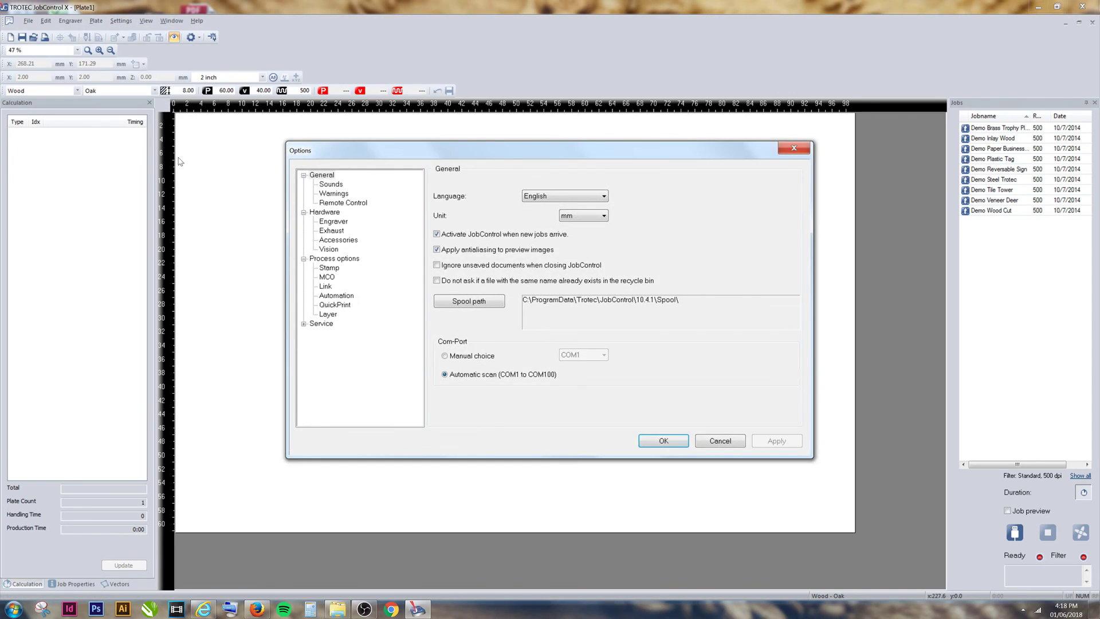
key(l)
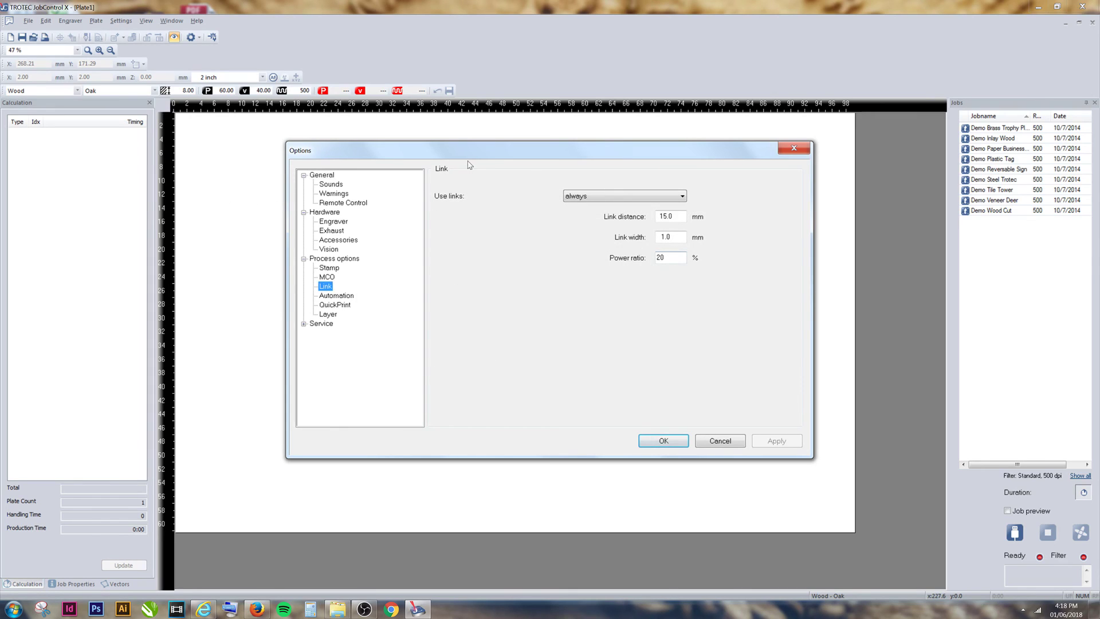